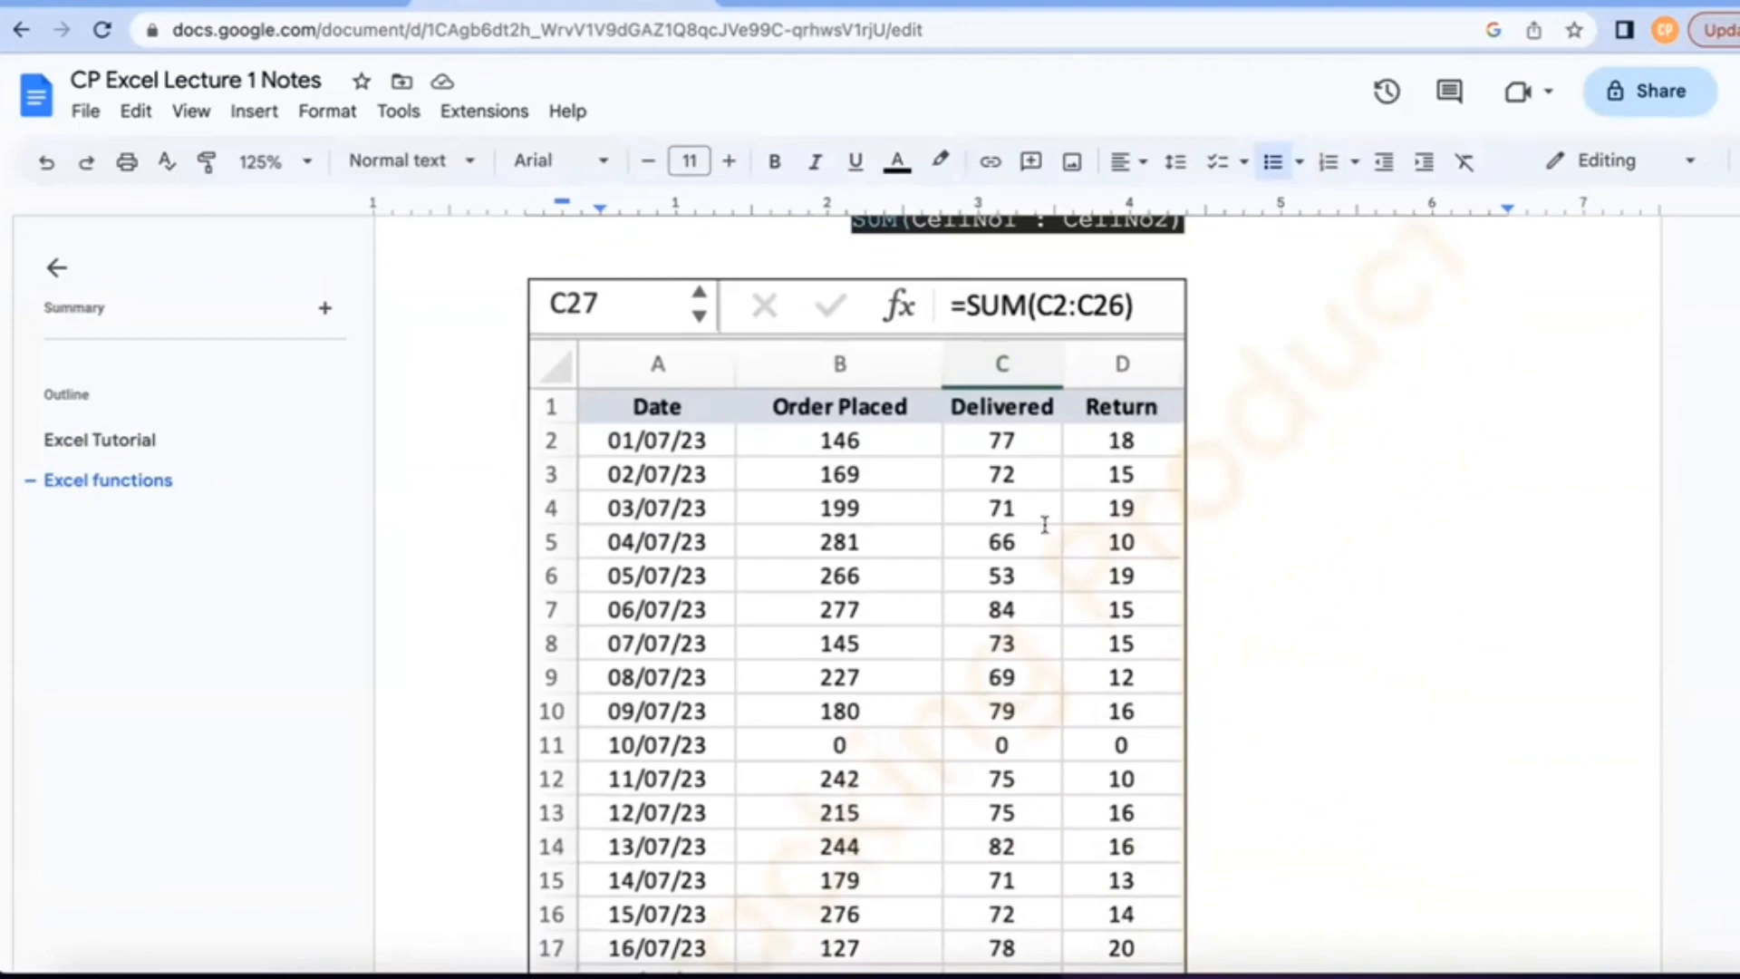
Step: Examine the SUM example with its delivered total and the Autosum tip in the Excel lecture notes
{"action": "scroll", "coordinate": [1047, 497], "scroll_direction": "up", "scroll_amount": 1}
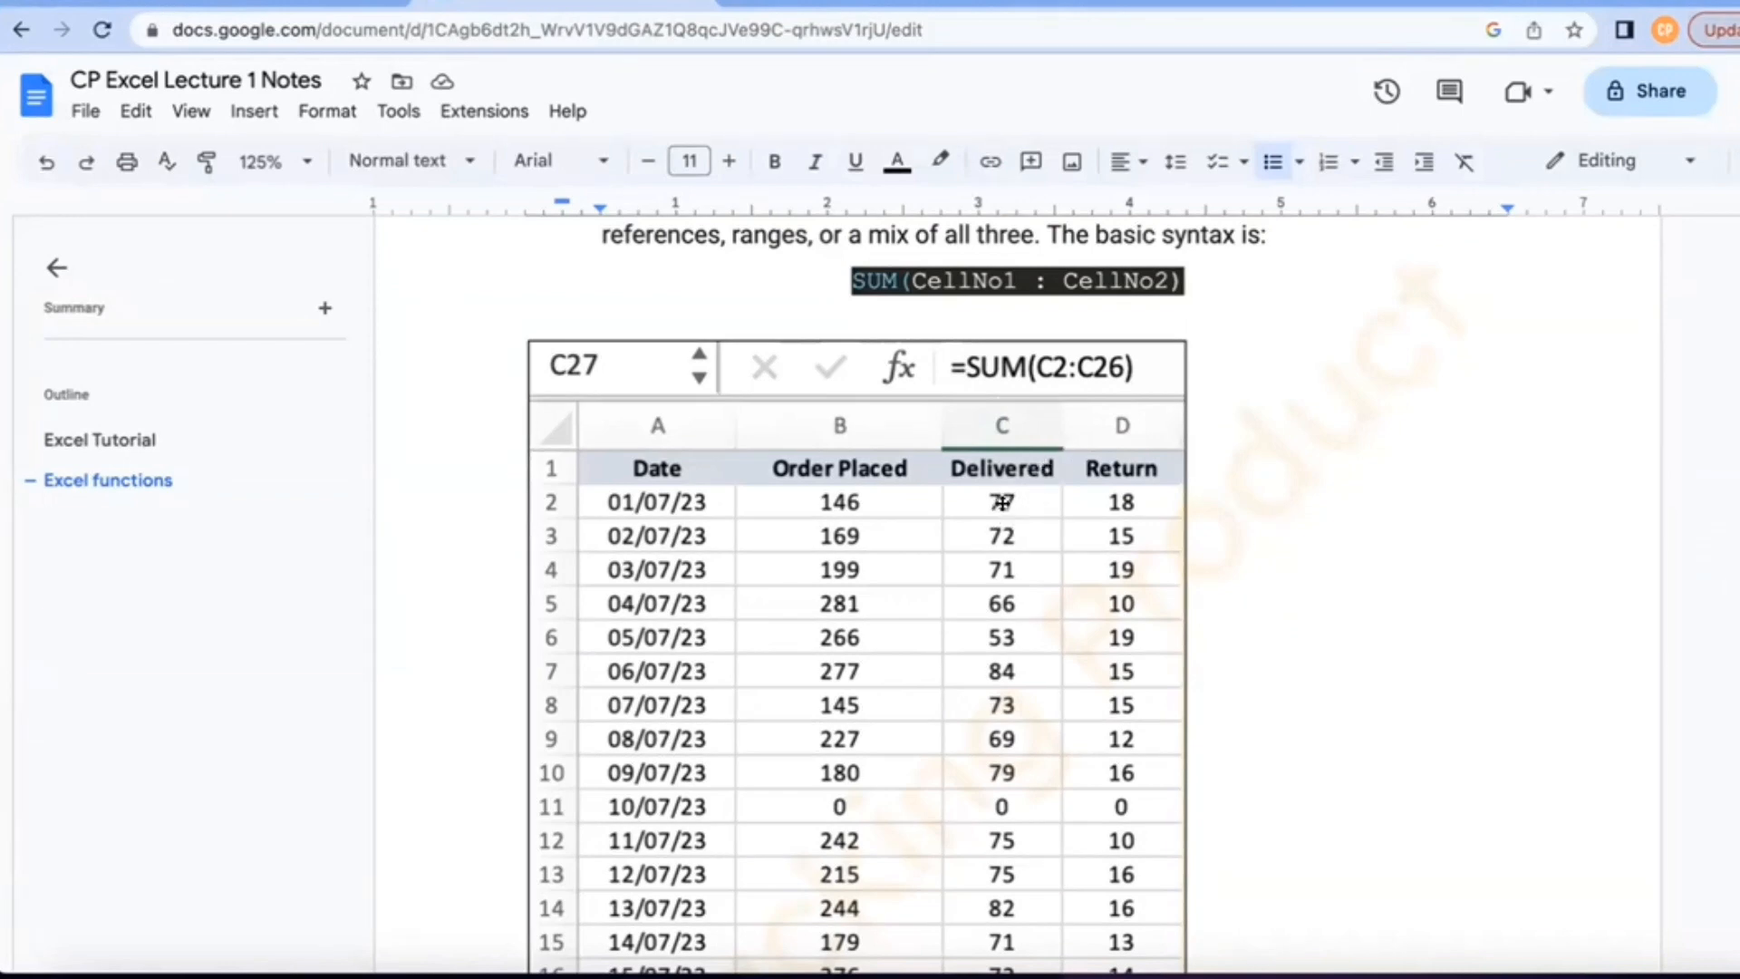
{"action": "scroll", "coordinate": [1000, 524], "scroll_direction": "down", "scroll_amount": 6}
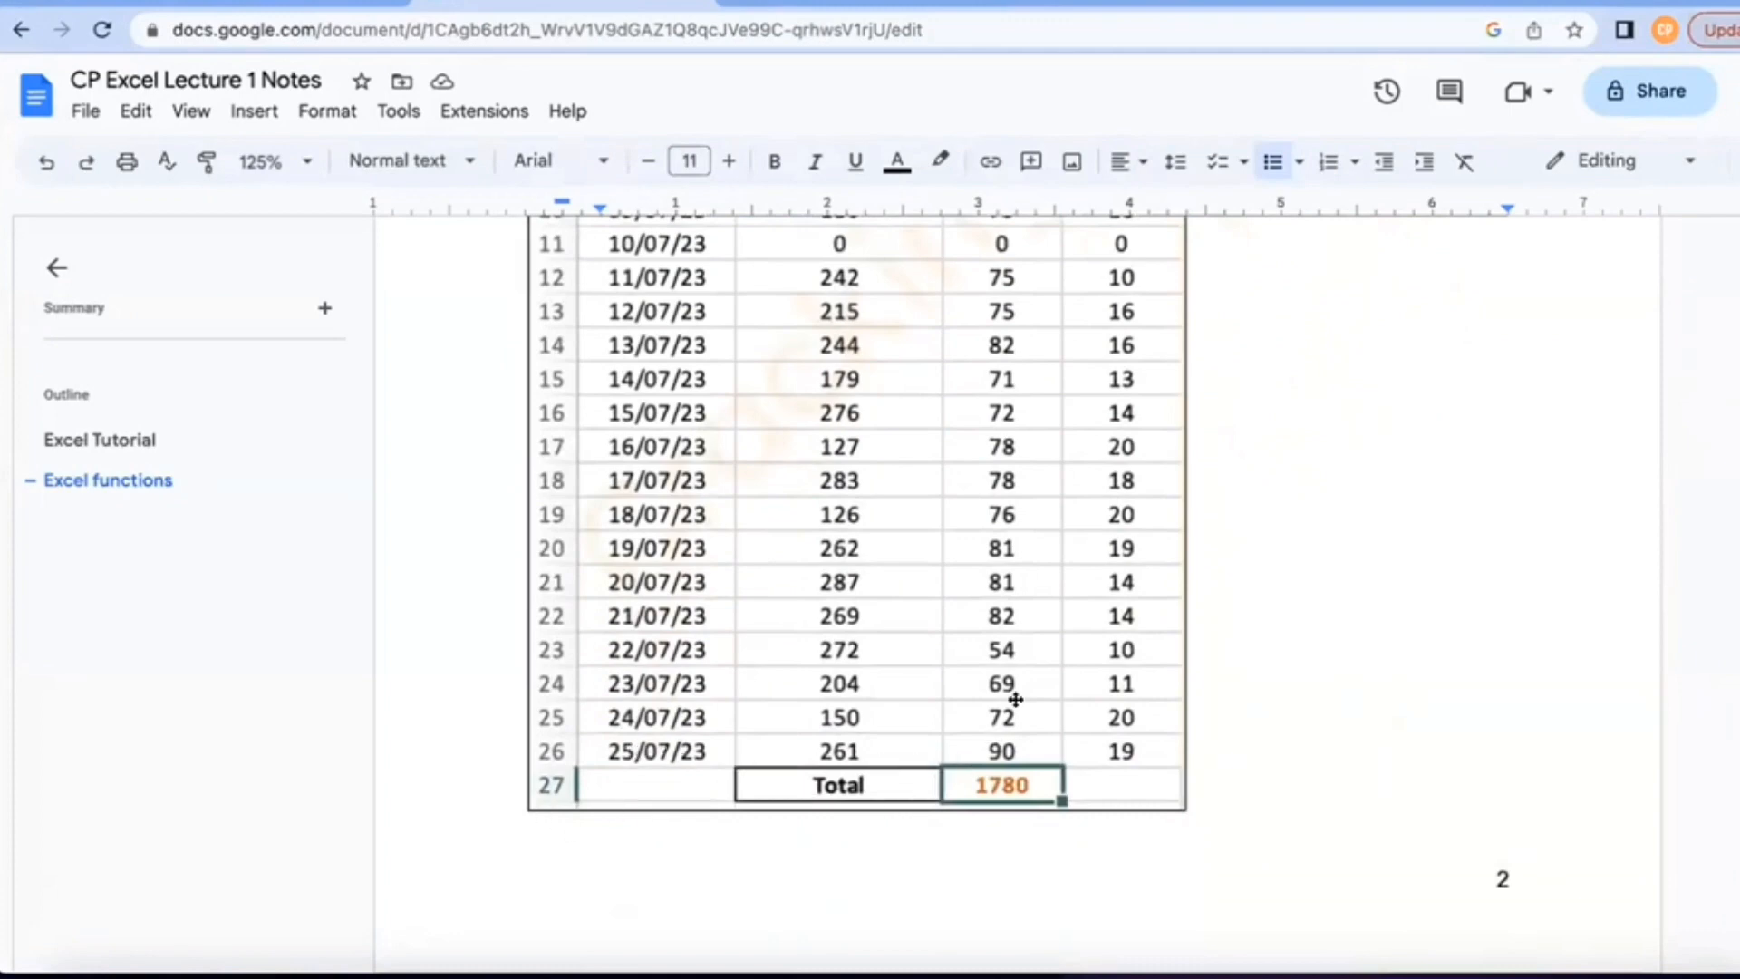
{"action": "scroll", "coordinate": [1016, 713], "scroll_direction": "up", "scroll_amount": 3}
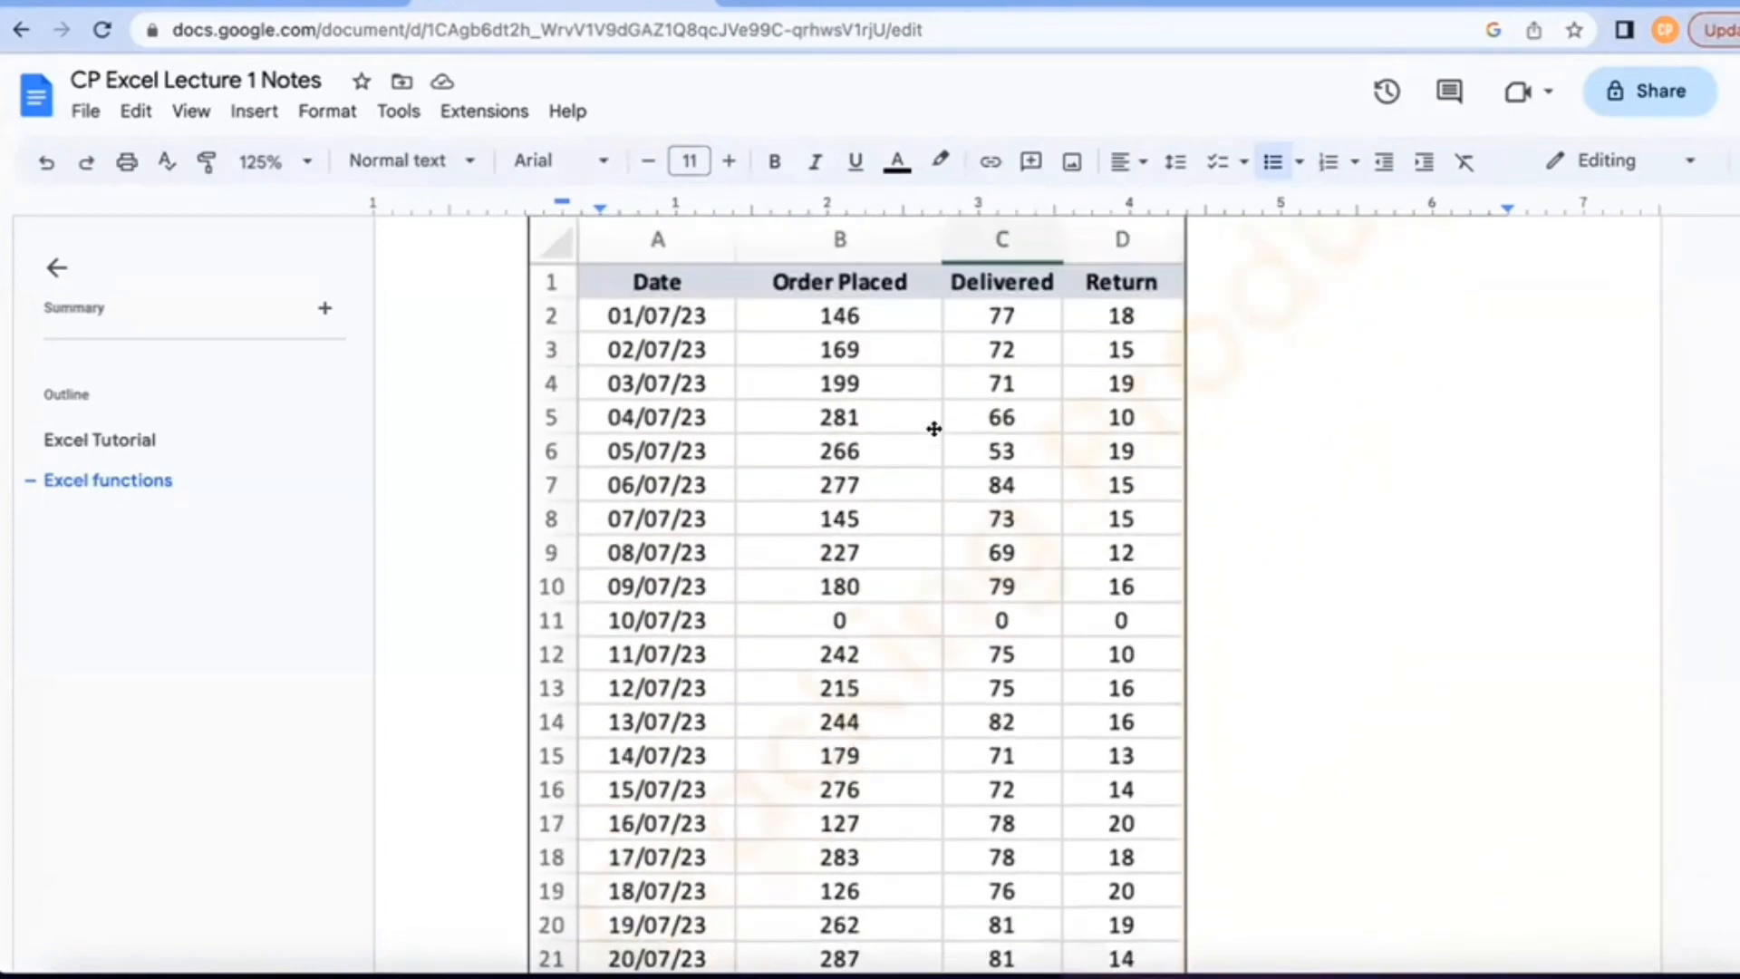
{"action": "scroll", "coordinate": [938, 499], "scroll_direction": "down", "scroll_amount": 7}
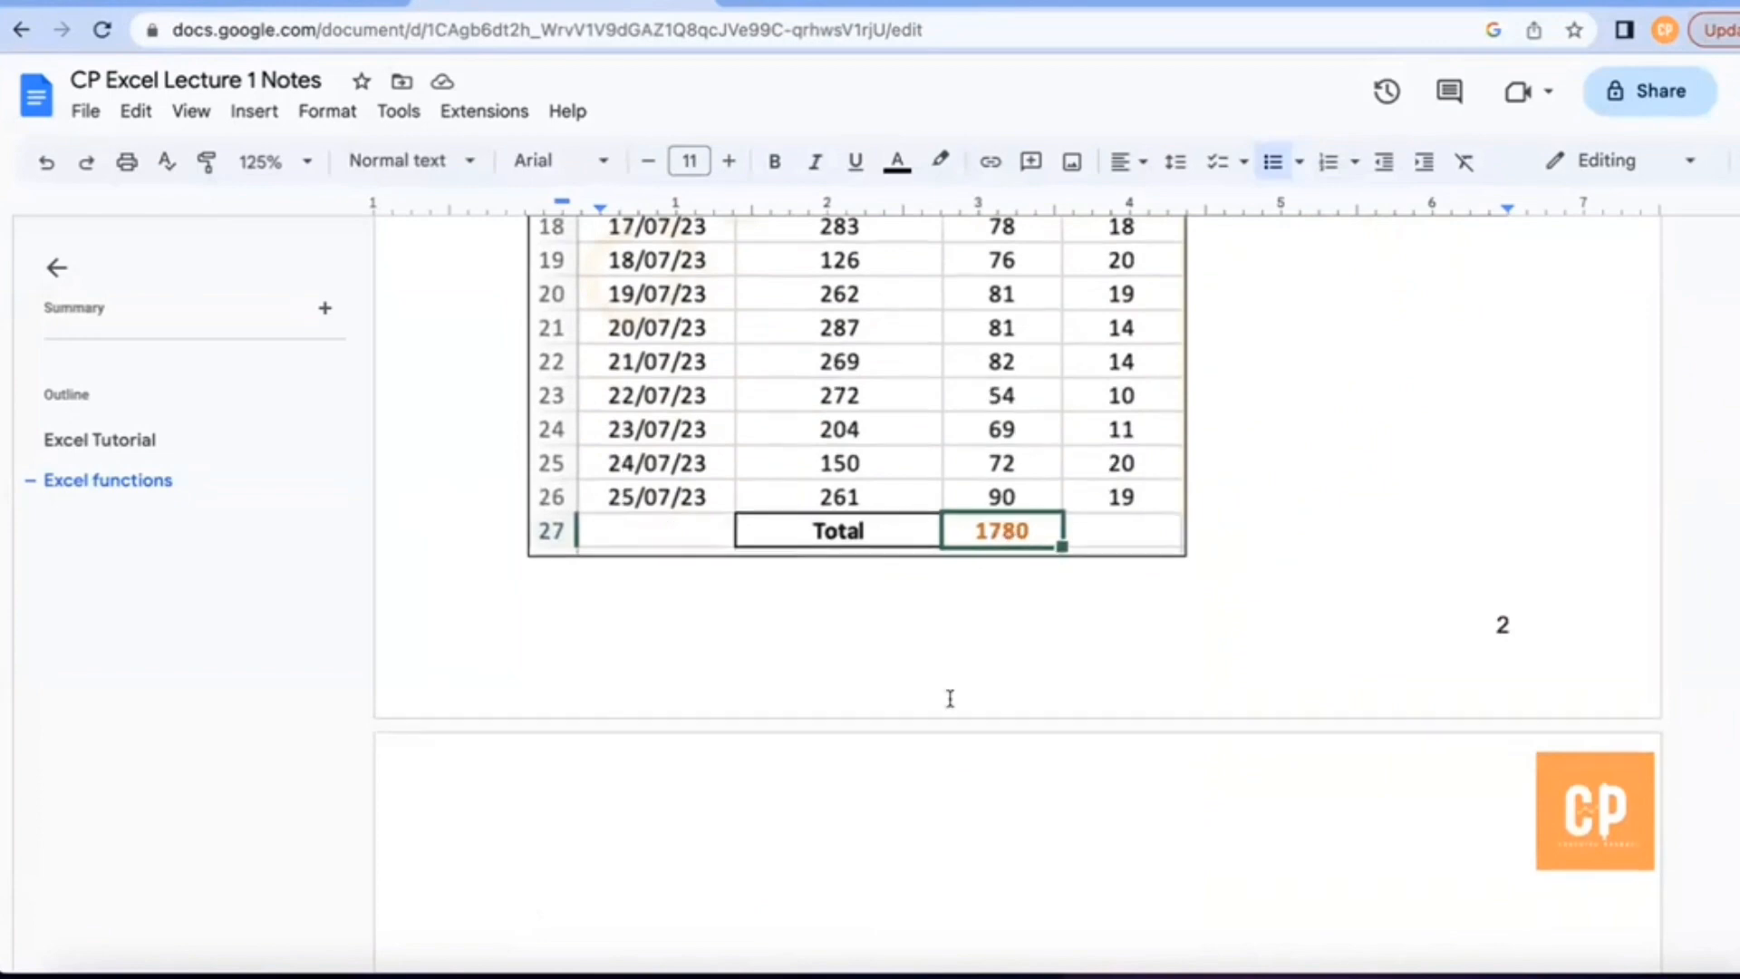
{"action": "scroll", "coordinate": [948, 698], "scroll_direction": "down", "scroll_amount": 8}
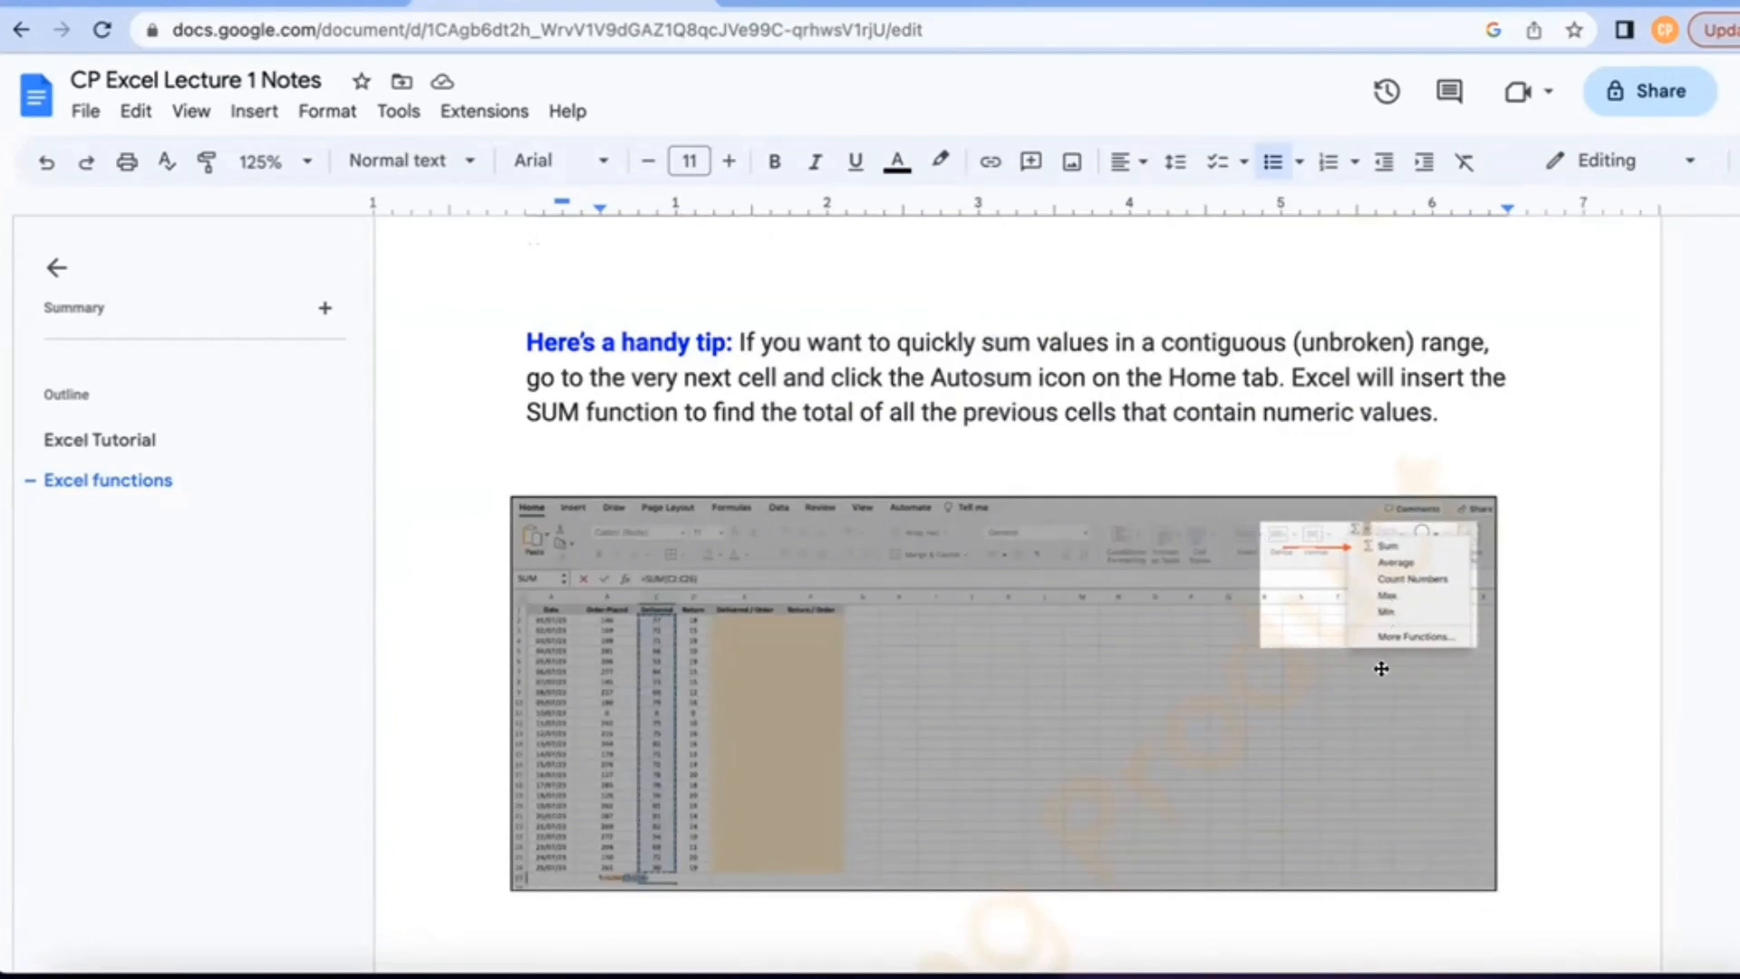
{"action": "scroll", "coordinate": [909, 568], "scroll_direction": "down", "scroll_amount": 4}
{"action": "scroll", "coordinate": [1086, 323], "scroll_direction": "up", "scroll_amount": 4}
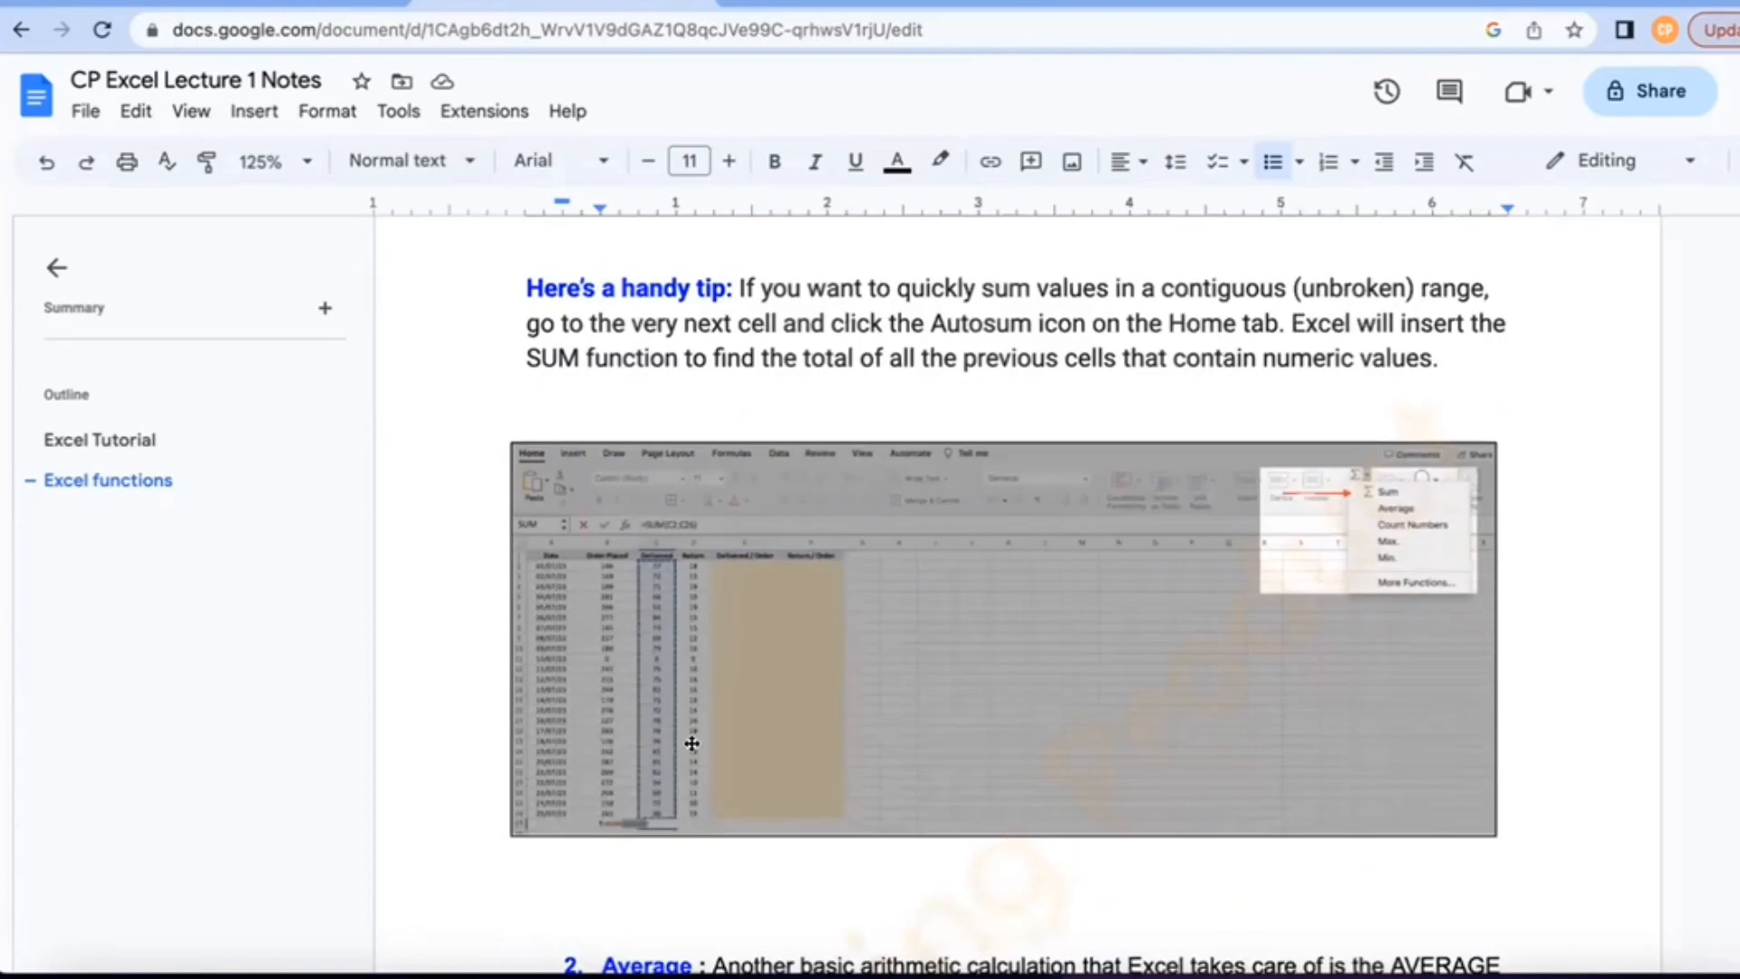
Step: Switch to the Excel workbook with the order data on the Absolute Reference sheet
{"action": "key", "text": "ctrl+Up"}
{"action": "left_click", "coordinate": [509, 696]}
{"action": "scroll", "coordinate": [564, 725], "scroll_direction": "left", "scroll_amount": 1}
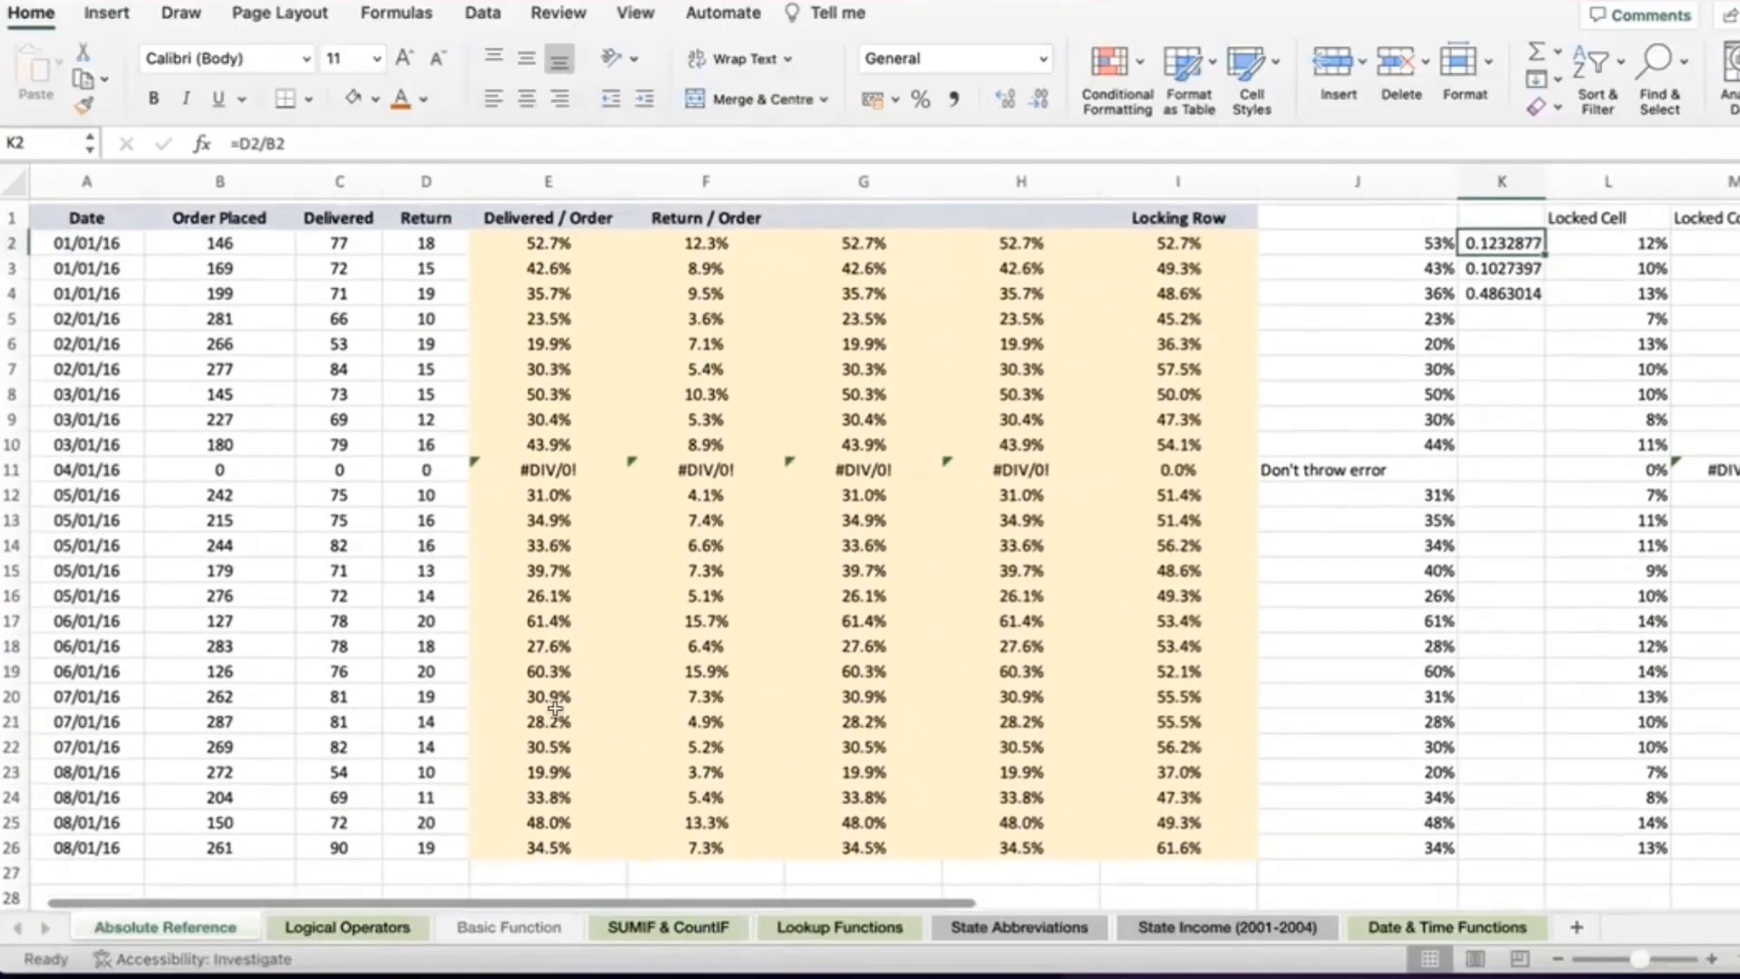
{"action": "scroll", "coordinate": [307, 793], "scroll_direction": "down", "scroll_amount": 1}
{"action": "scroll", "coordinate": [272, 806], "scroll_direction": "up", "scroll_amount": 2}
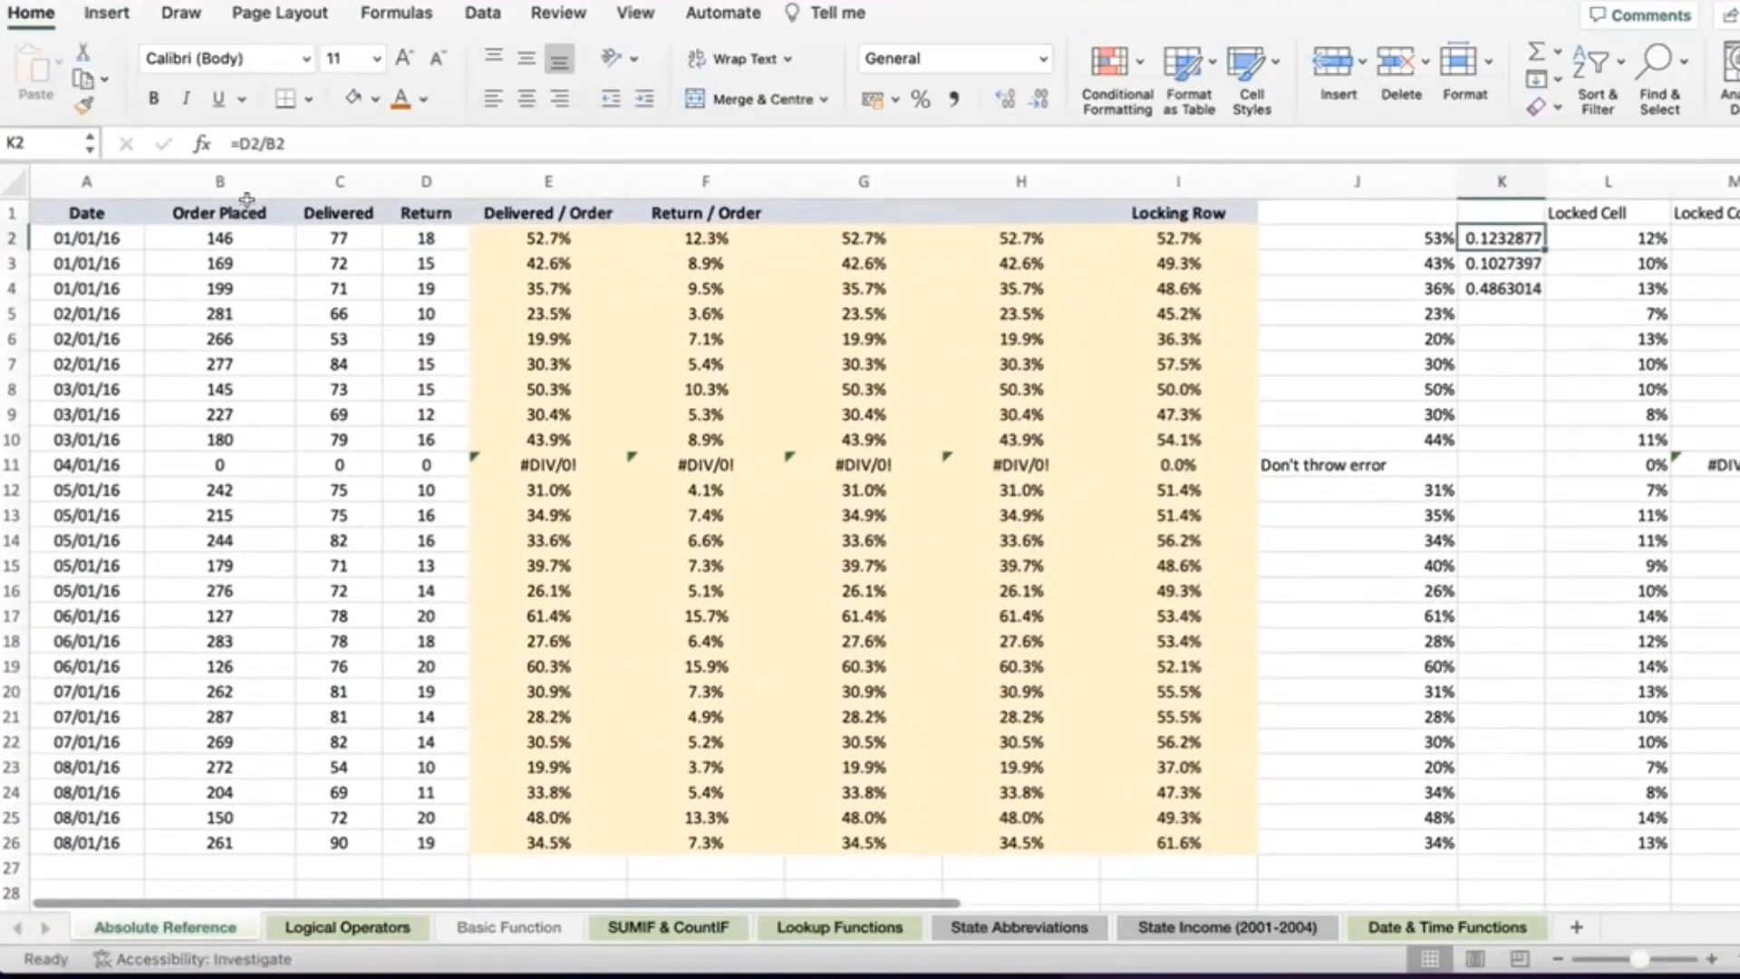
{"action": "scroll", "coordinate": [290, 507], "scroll_direction": "down", "scroll_amount": 1}
Step: Total the Order Placed column by entering =SUM(B2:B26) in cell B27
{"action": "left_click", "coordinate": [190, 809]}
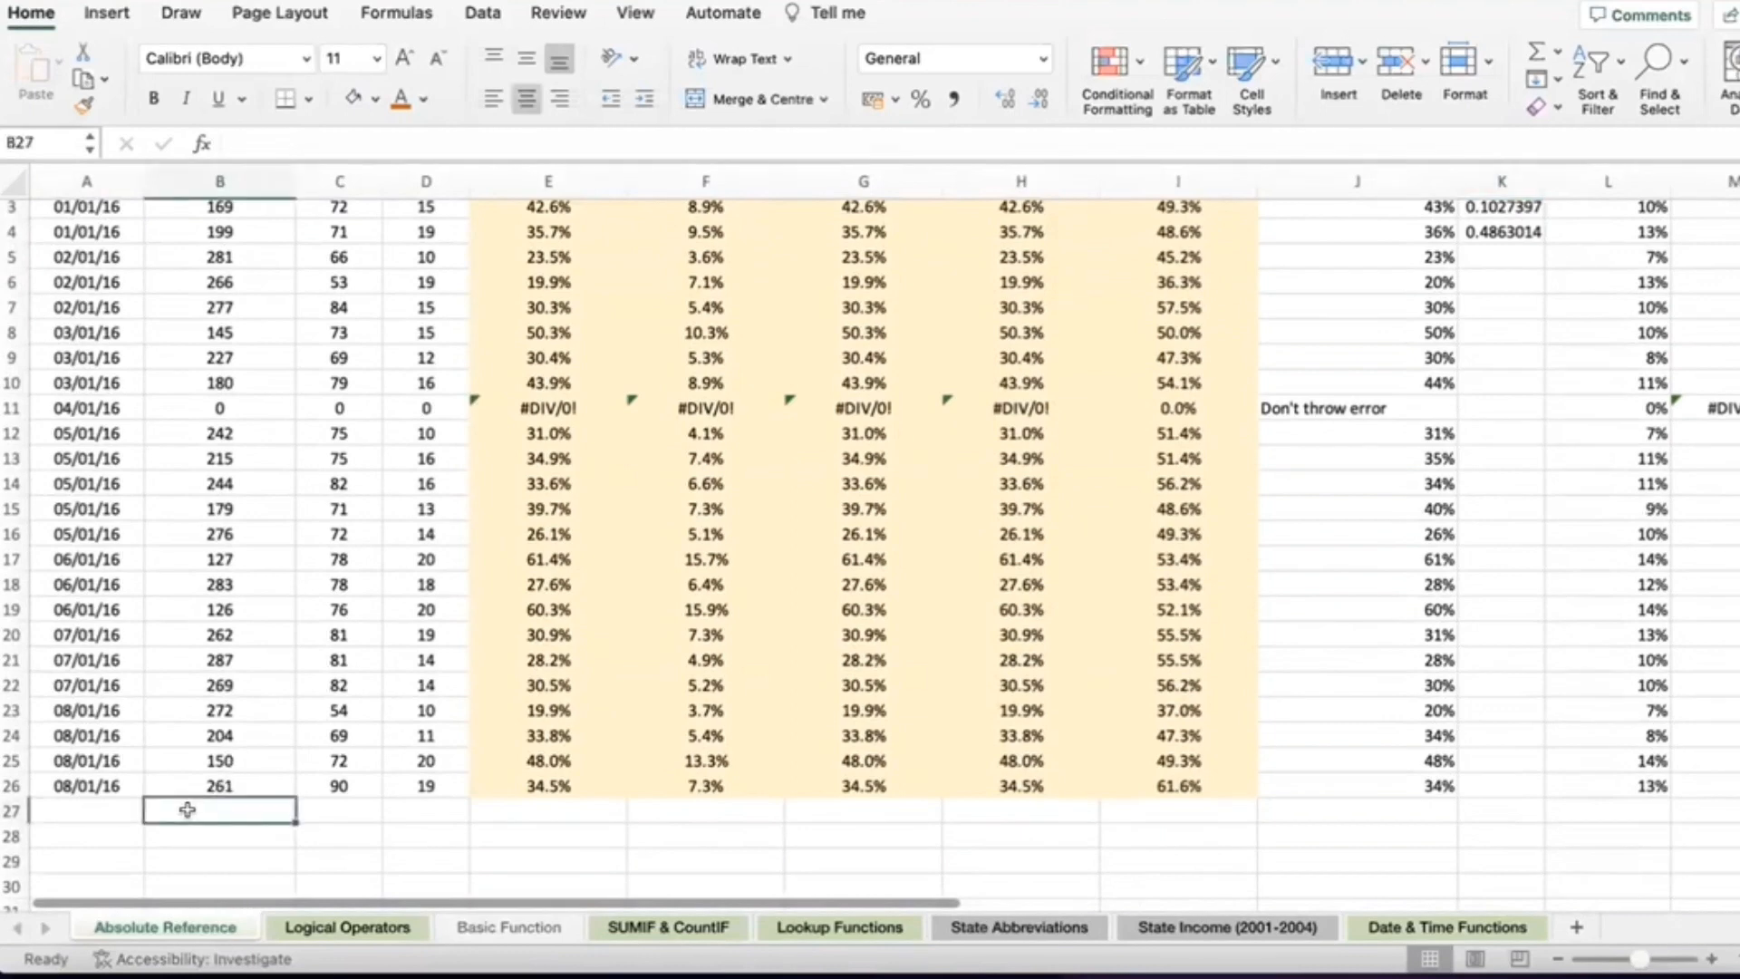
{"action": "type", "text": "+sum"}
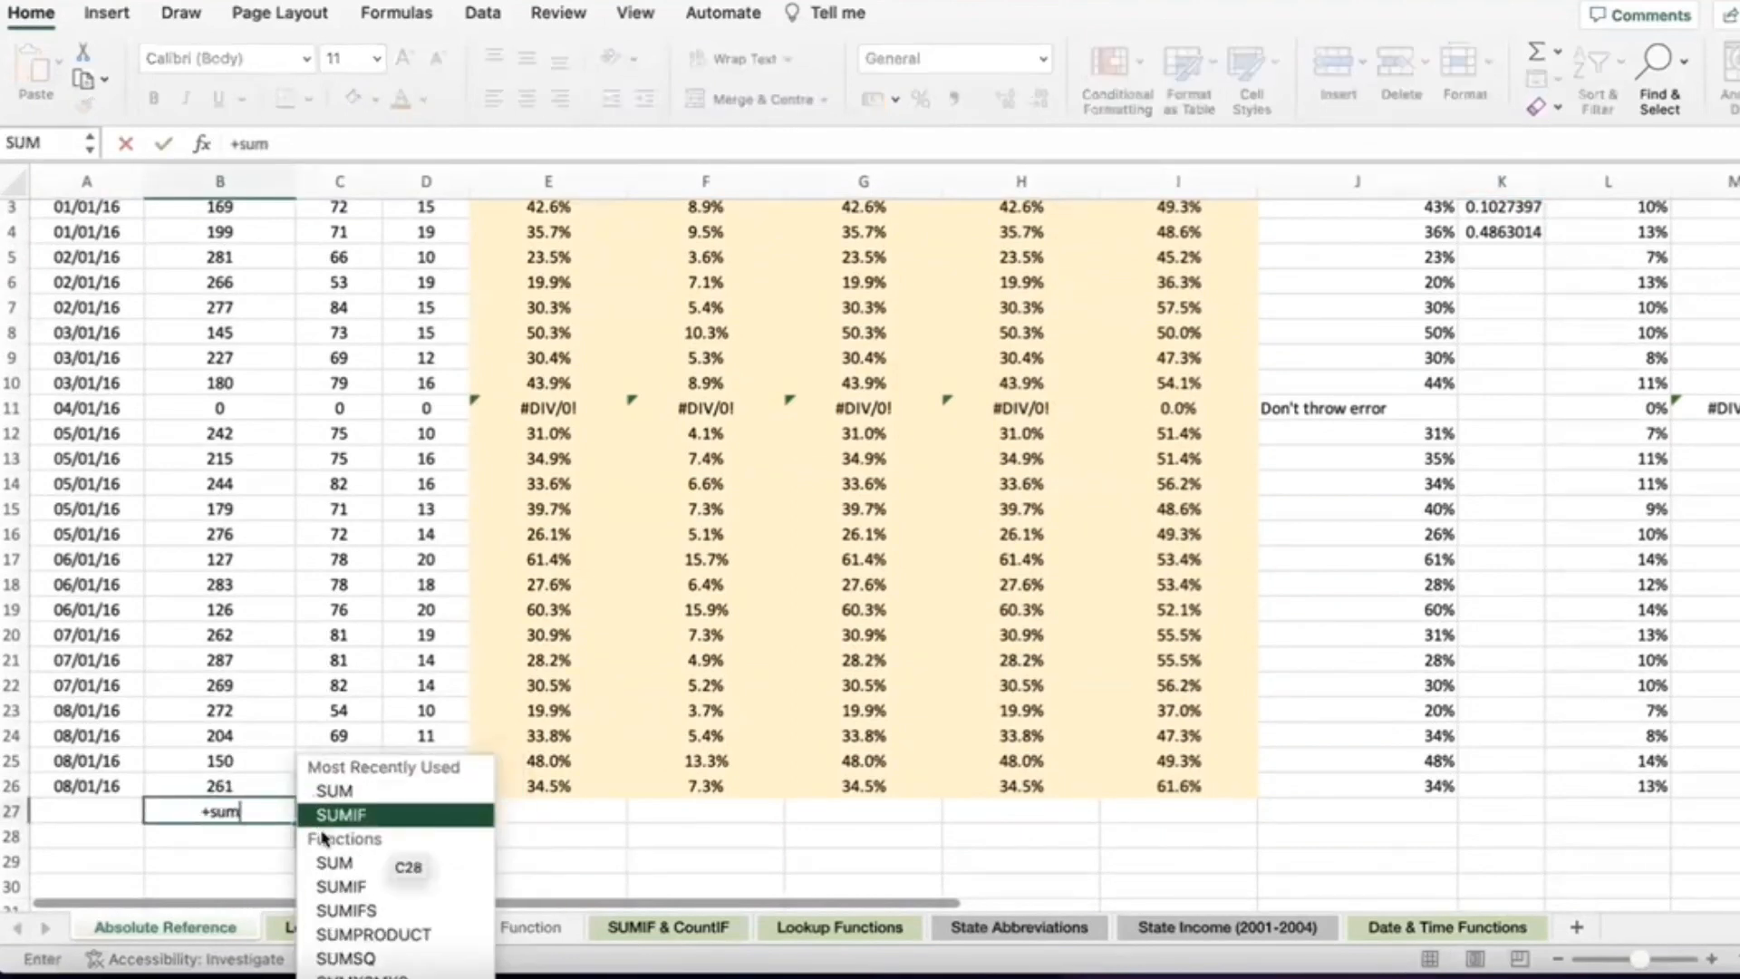
{"action": "key", "text": "BackSpace"}
{"action": "key", "text": "BackSpace"}
{"action": "type", "text": "=sum"}
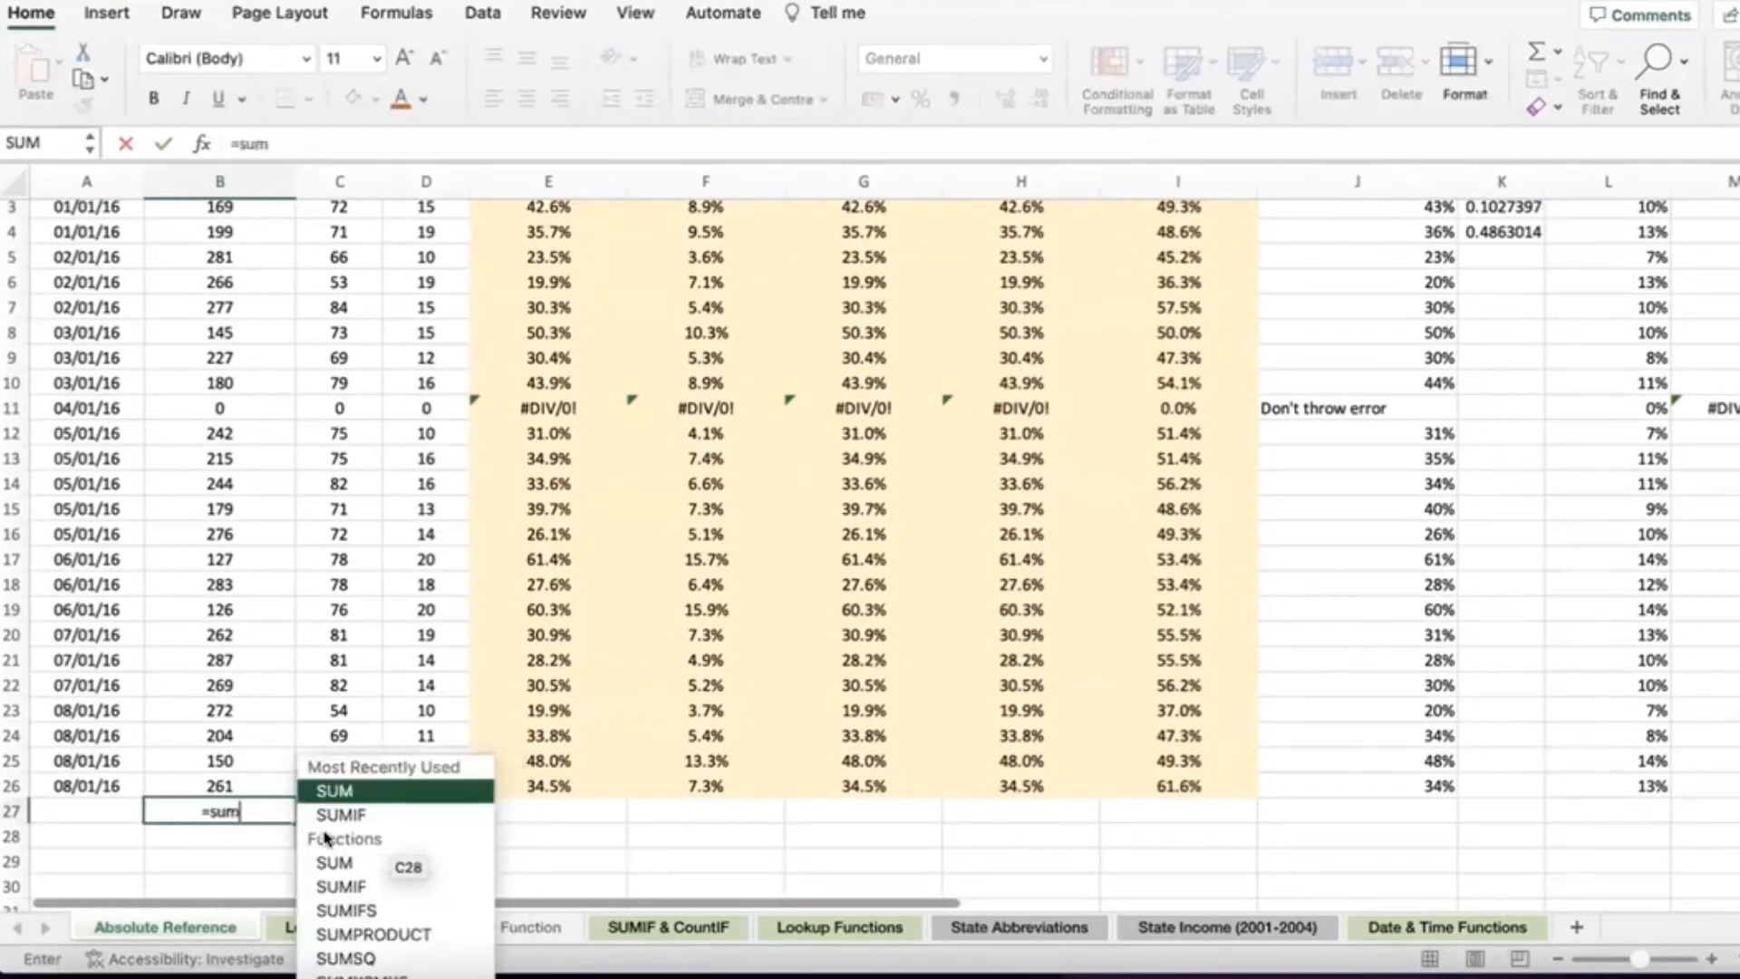
{"action": "double_click", "coordinate": [352, 793]}
{"action": "scroll", "coordinate": [238, 716], "scroll_direction": "up", "scroll_amount": 2}
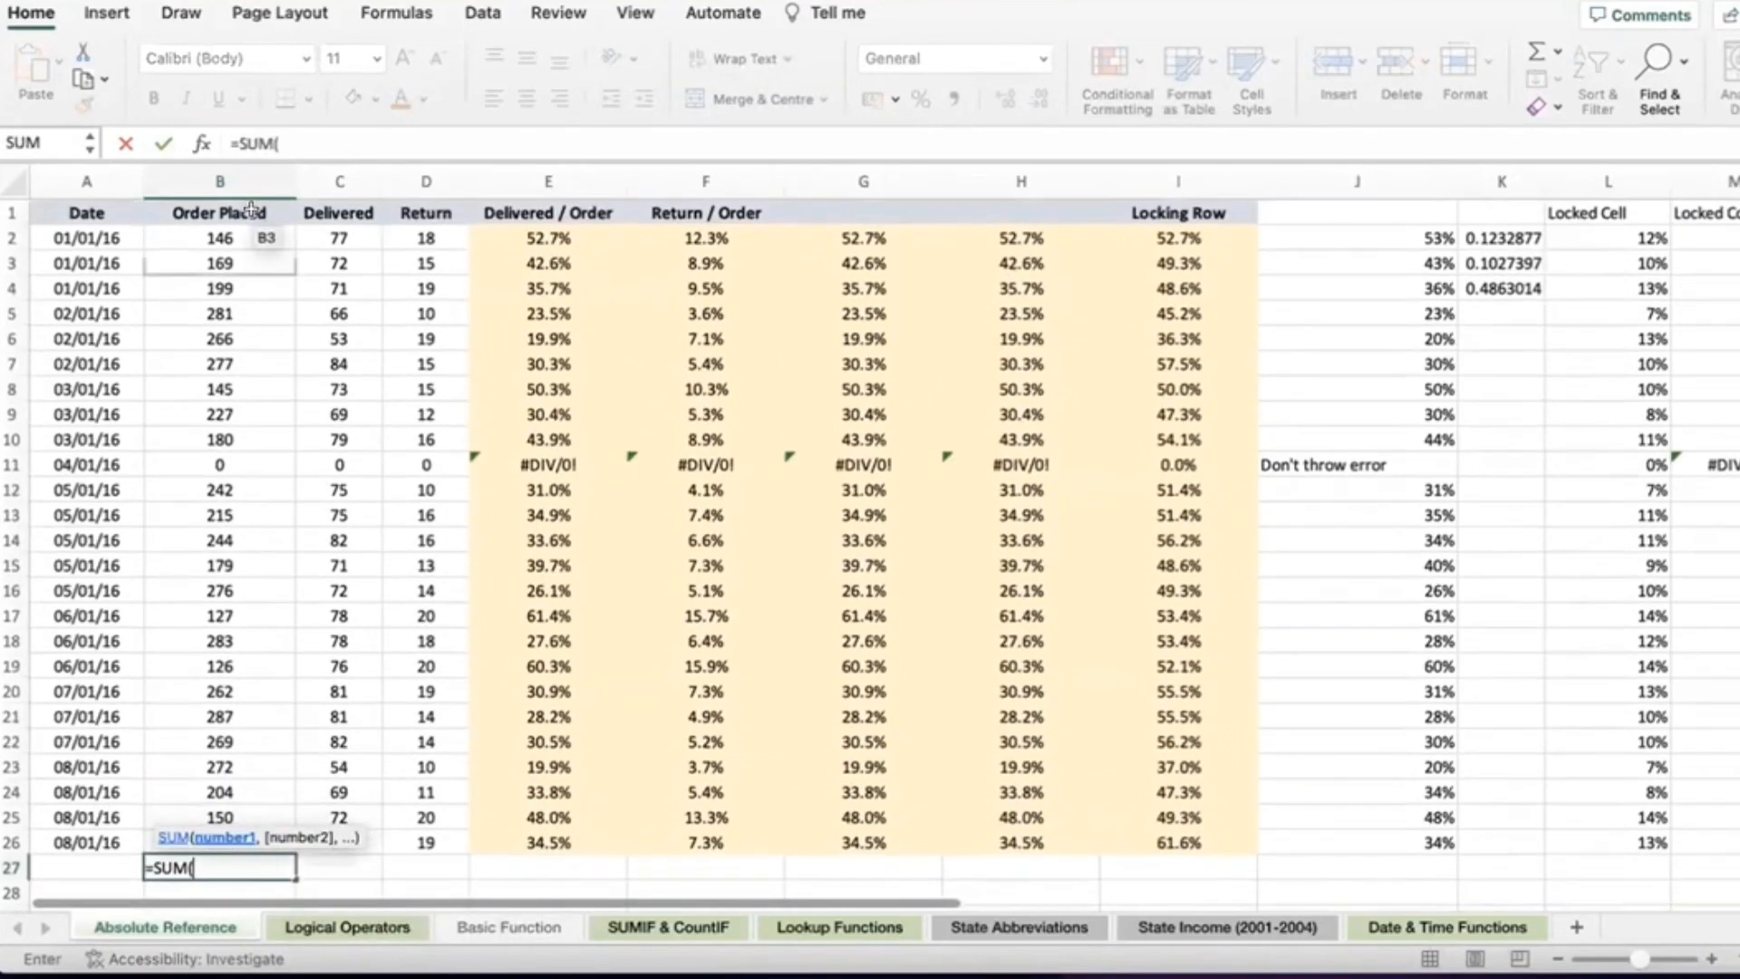
{"action": "left_click", "coordinate": [246, 222]}
{"action": "key", "text": "ctrl+shift+Down"}
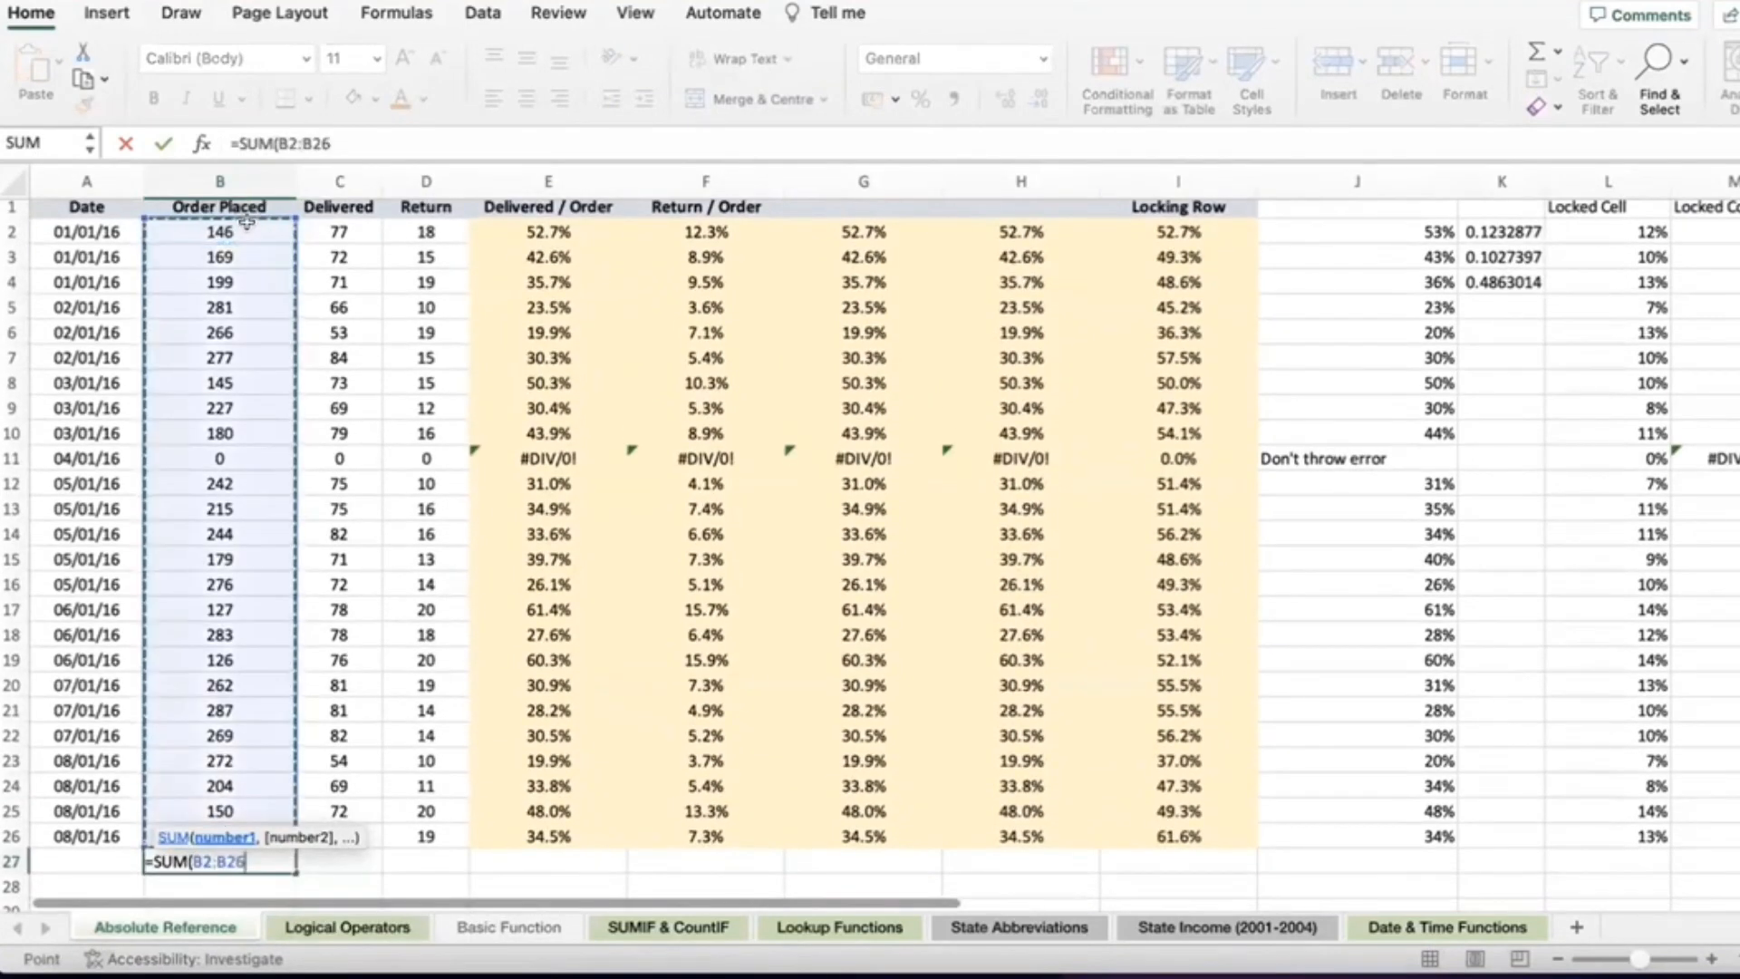
{"action": "scroll", "coordinate": [247, 222], "scroll_direction": "down", "scroll_amount": 3}
{"action": "scroll", "coordinate": [246, 222], "scroll_direction": "down", "scroll_amount": 1}
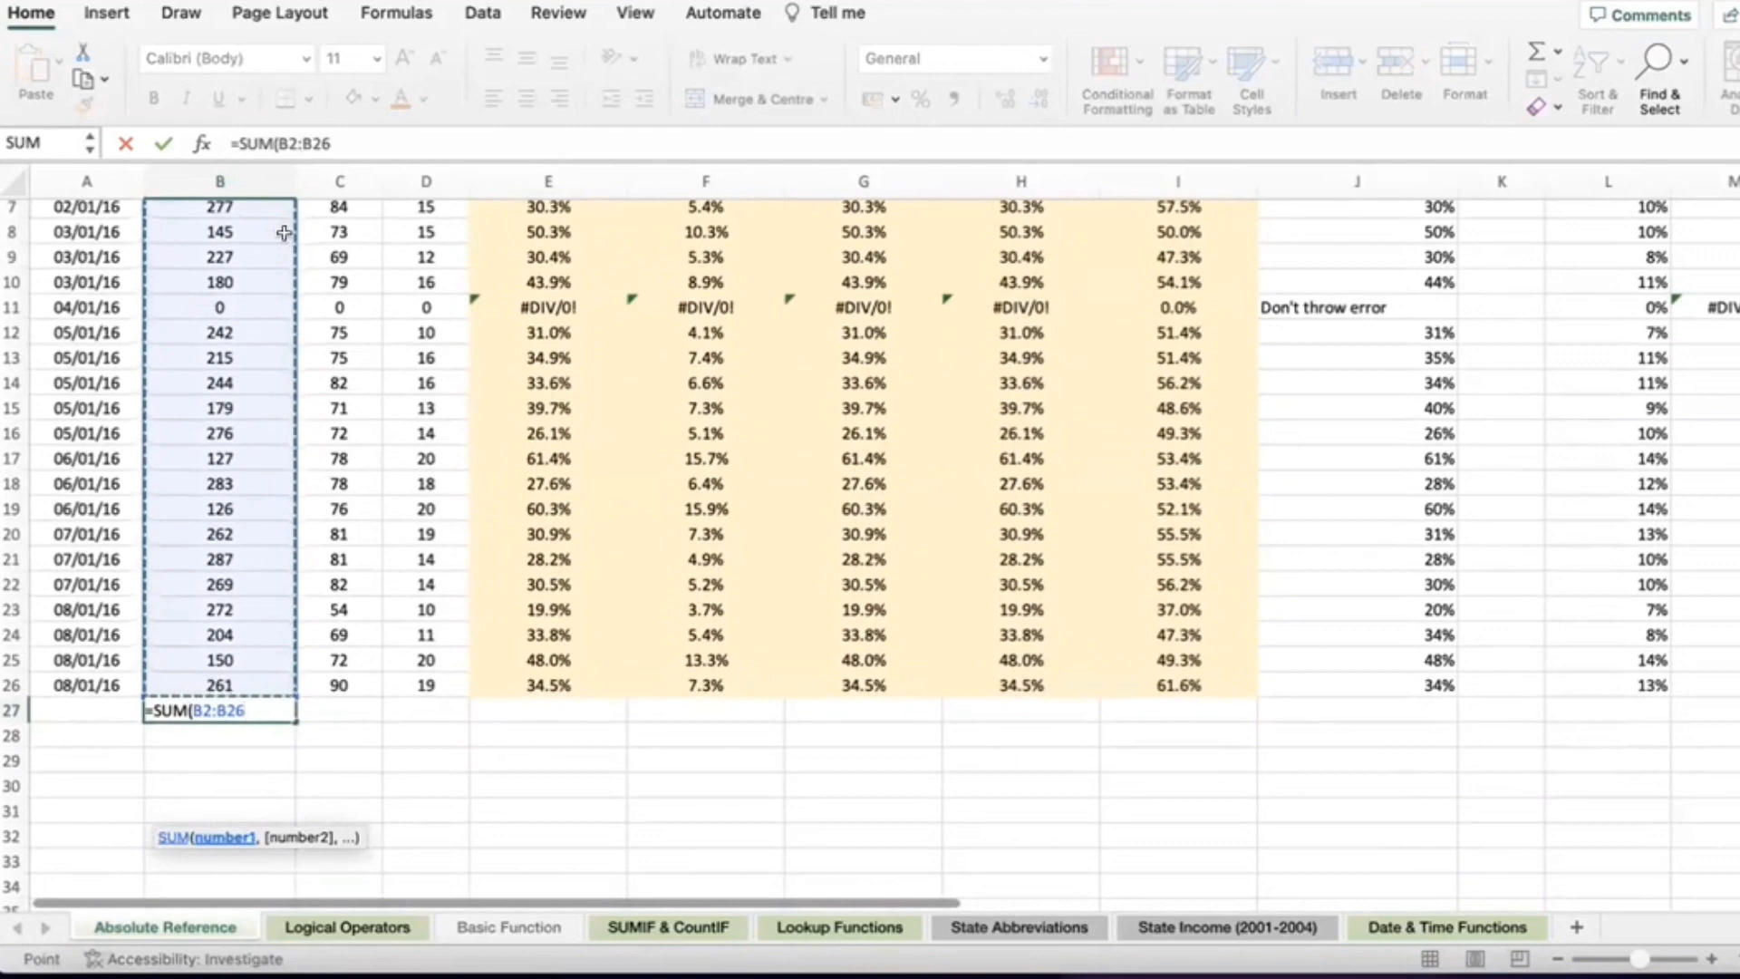
{"action": "type", "text": ")"}
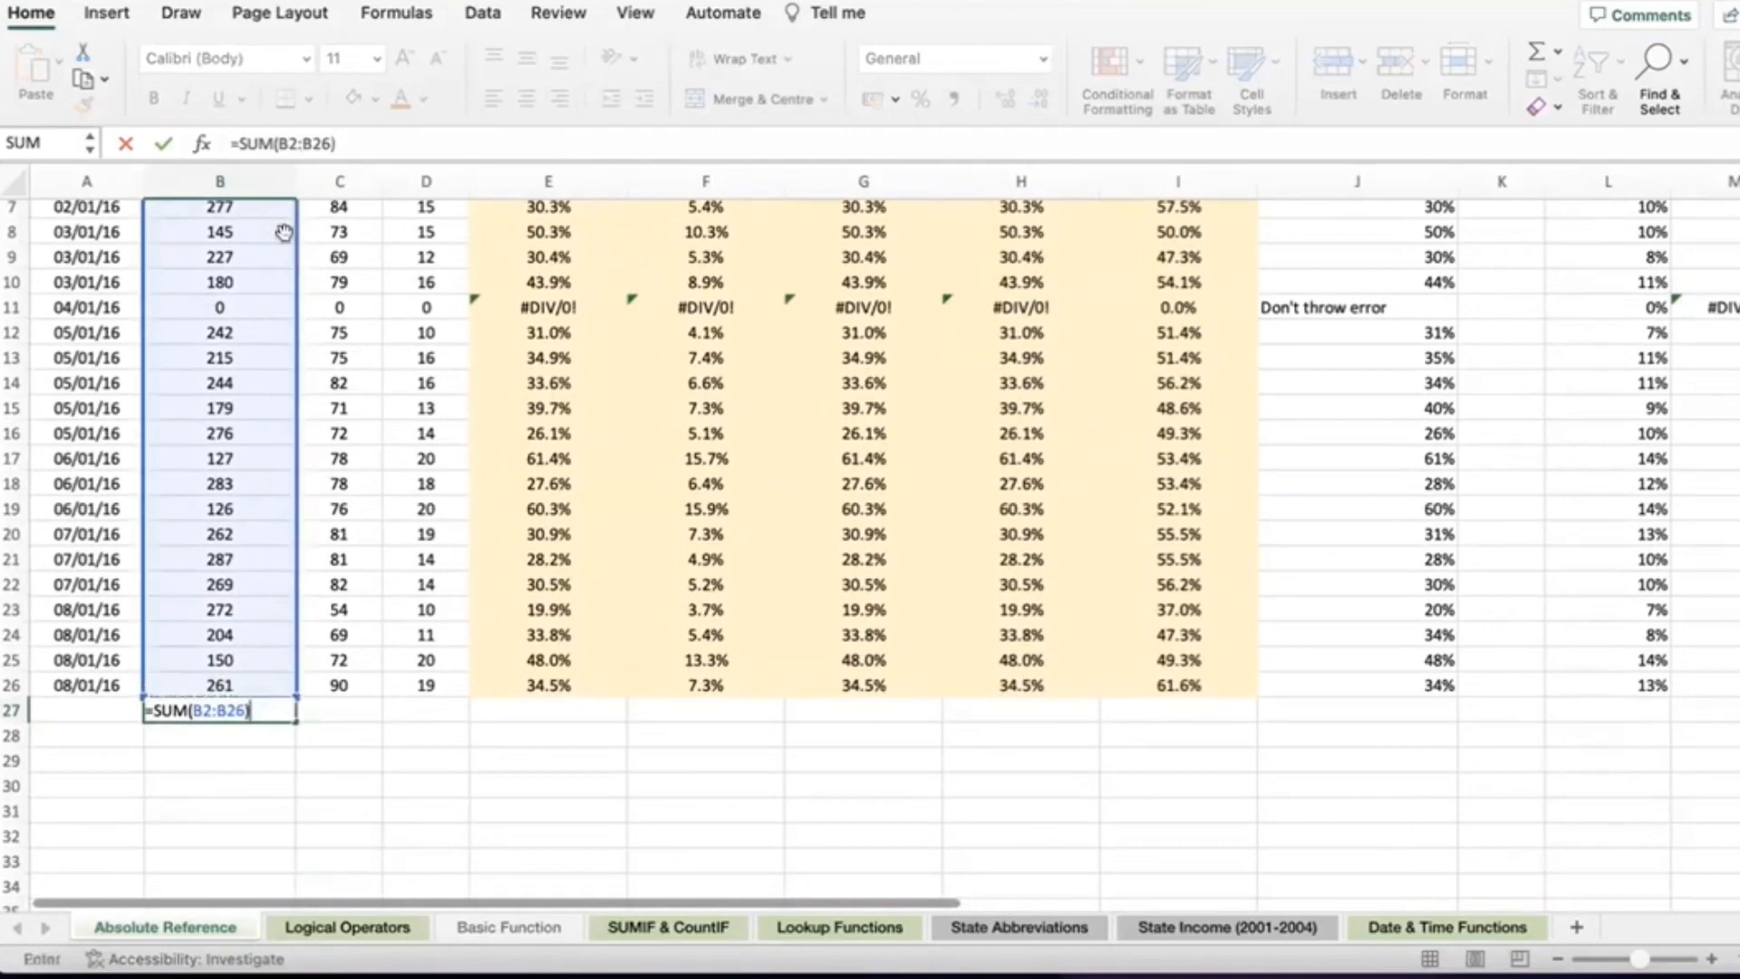
{"action": "key", "text": "Return"}
Step: Move the Order Placed total from B27 to C27 and reselect the emptied cell B27
{"action": "left_click", "coordinate": [227, 702]}
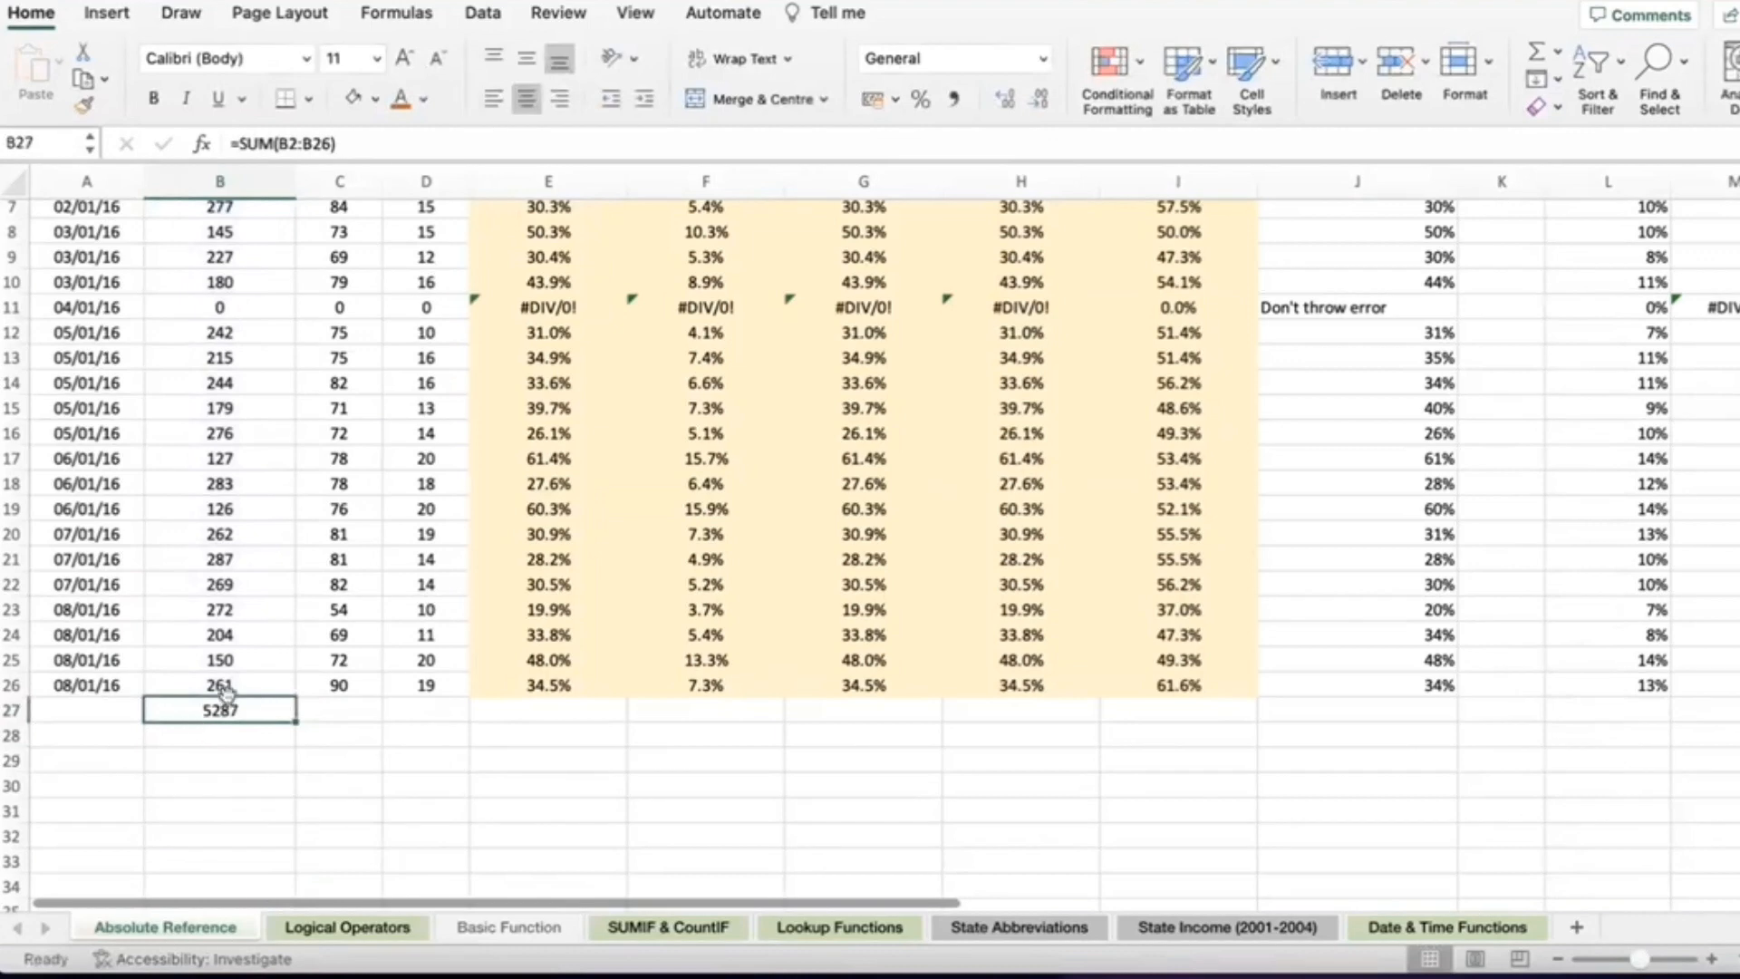
{"action": "left_click_drag", "start_coordinate": [224, 690], "coordinate": [313, 700]}
{"action": "left_click", "coordinate": [207, 699]}
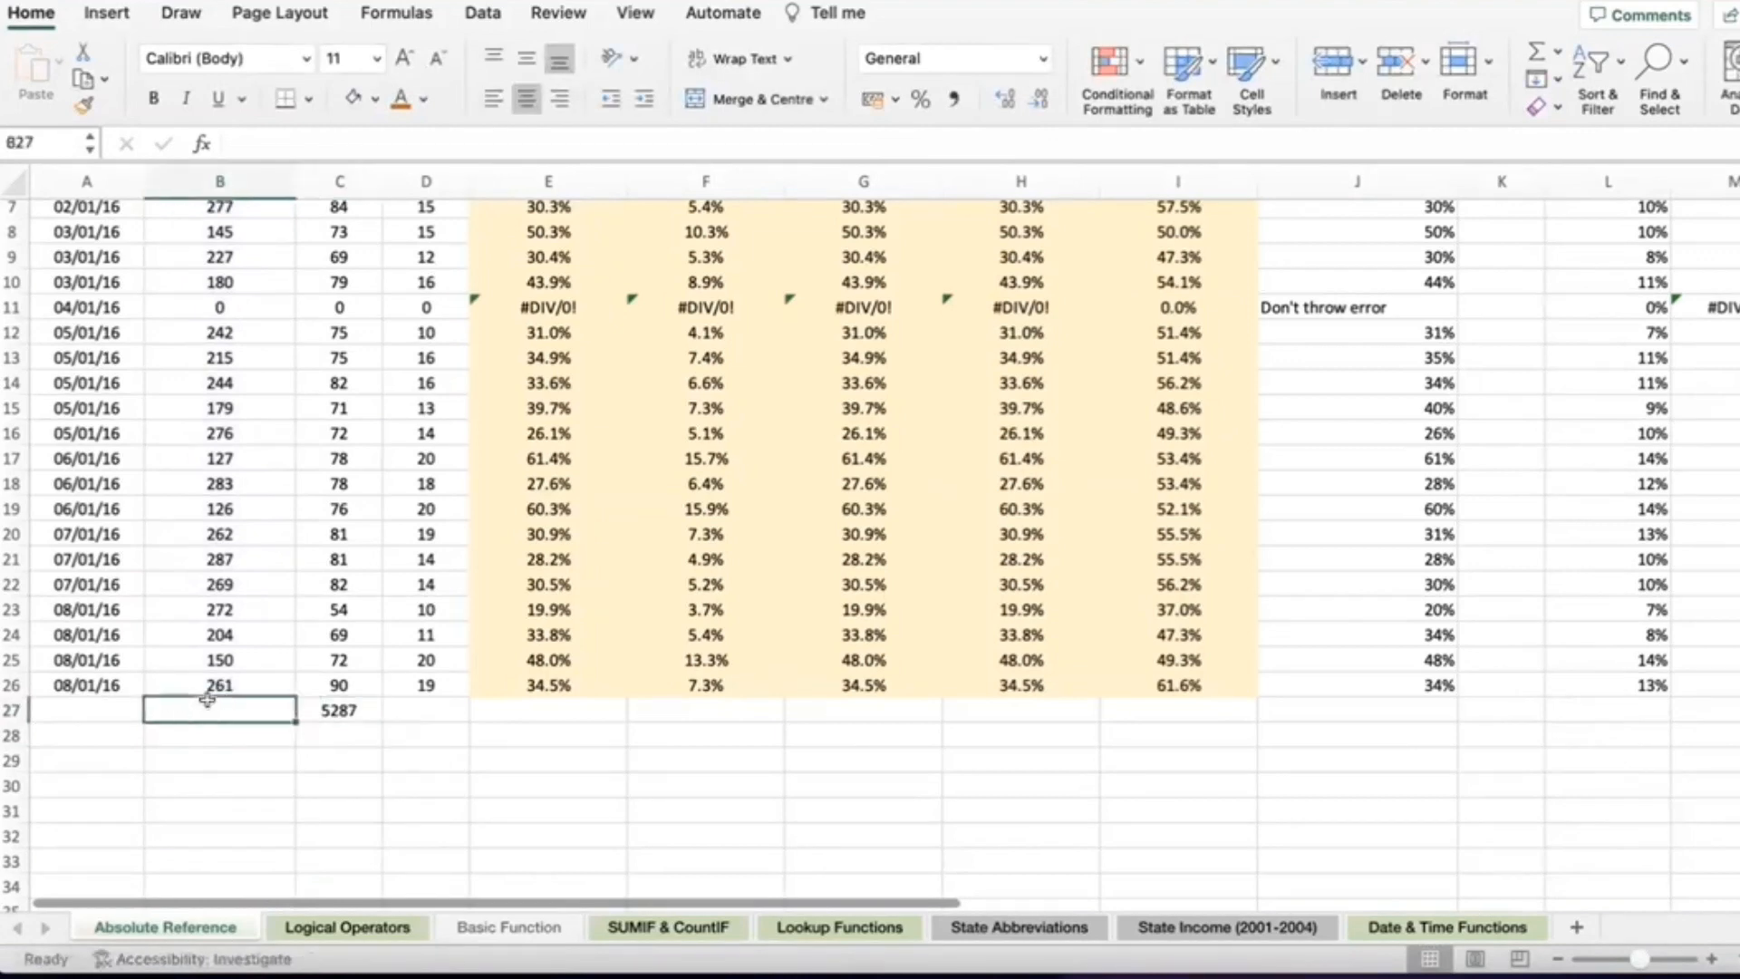
{"action": "left_click", "coordinate": [1556, 52]}
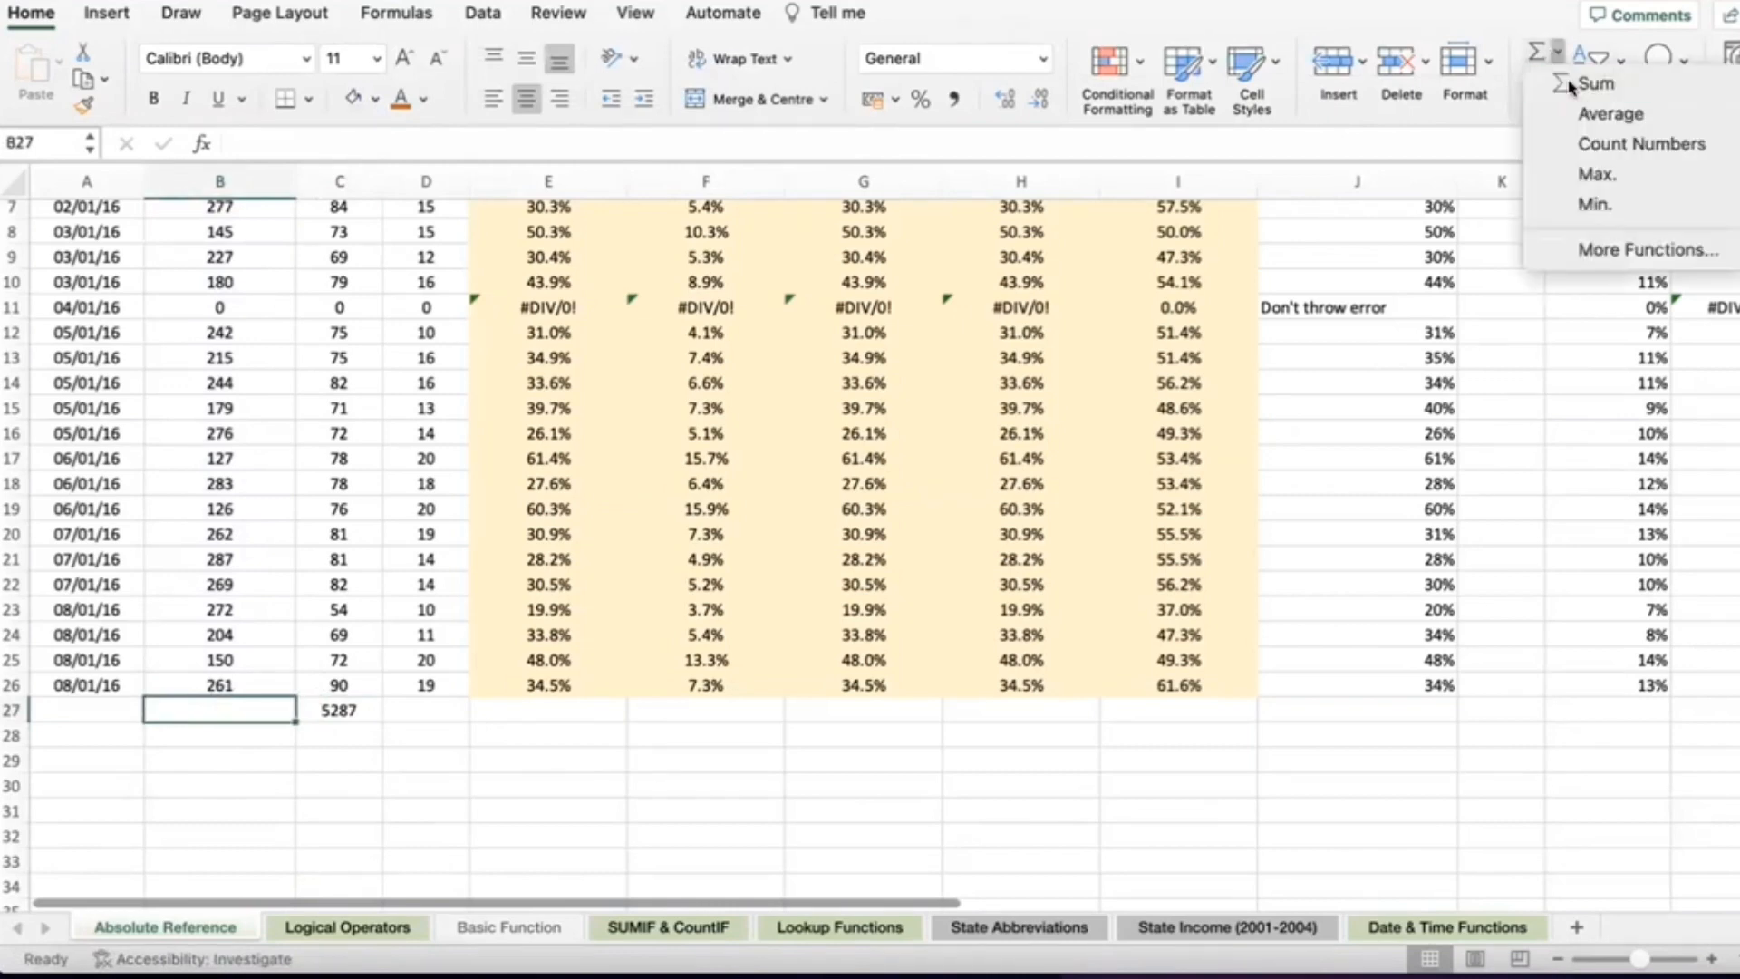
{"action": "left_click", "coordinate": [1595, 82]}
{"action": "scroll", "coordinate": [340, 391], "scroll_direction": "up", "scroll_amount": 3}
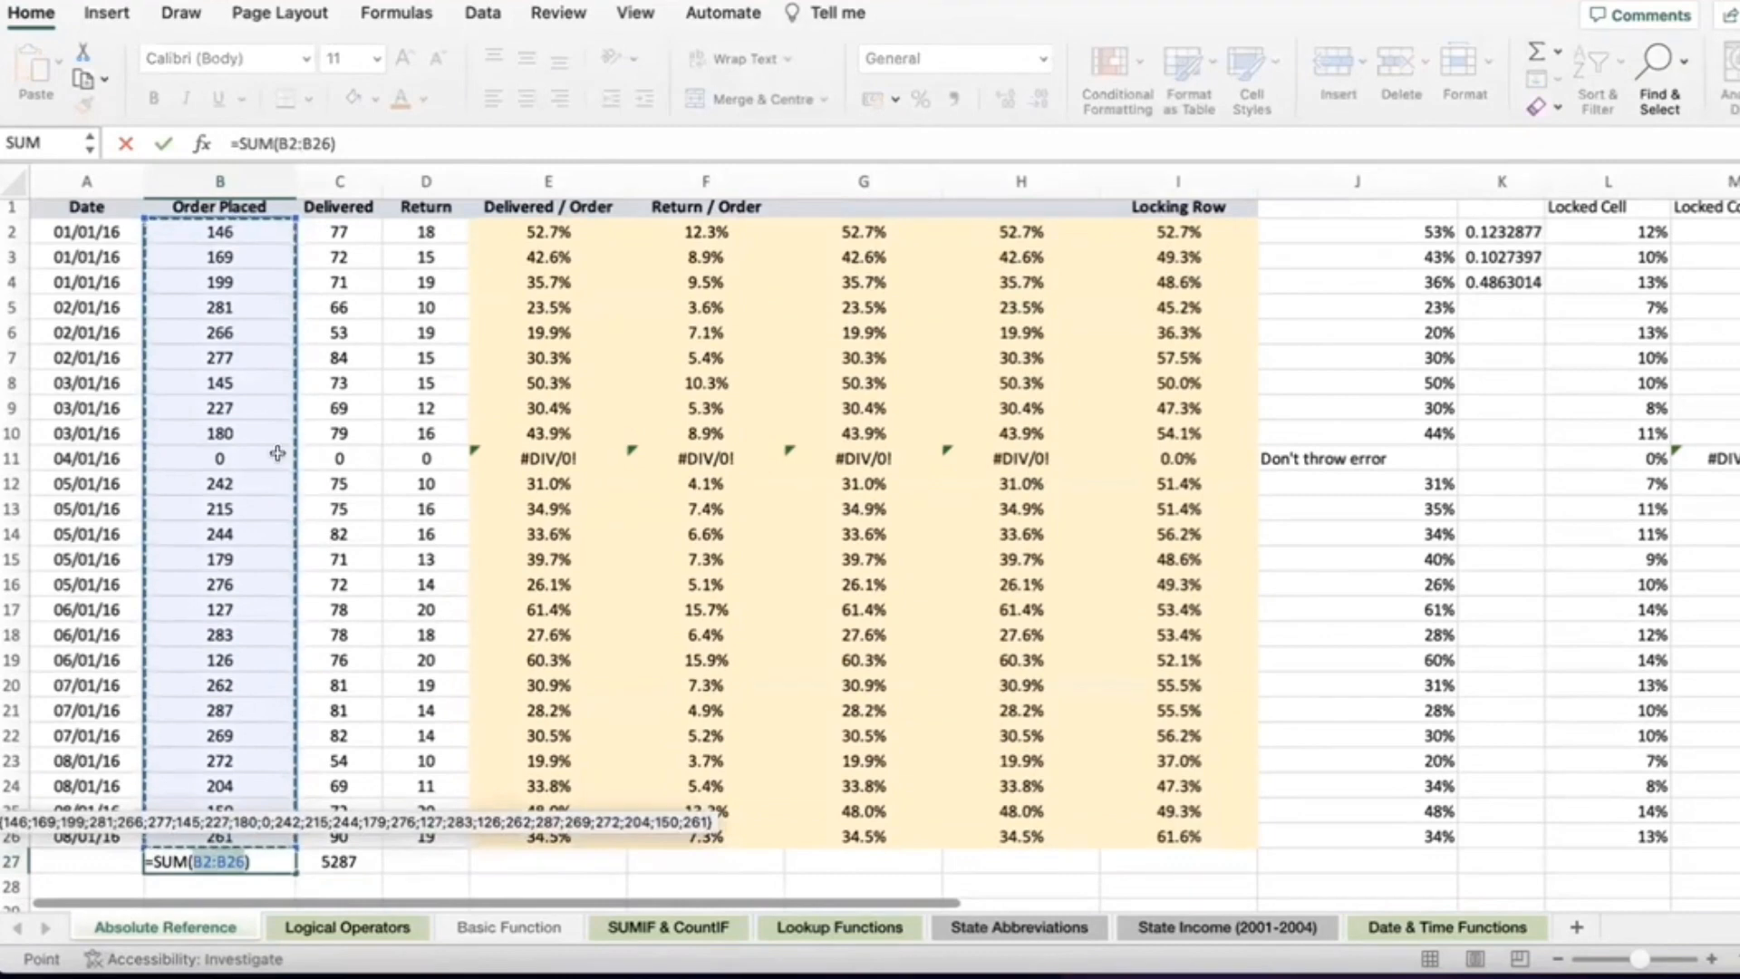
{"action": "scroll", "coordinate": [280, 723], "scroll_direction": "down", "scroll_amount": 1}
{"action": "scroll", "coordinate": [280, 738], "scroll_direction": "down", "scroll_amount": 3}
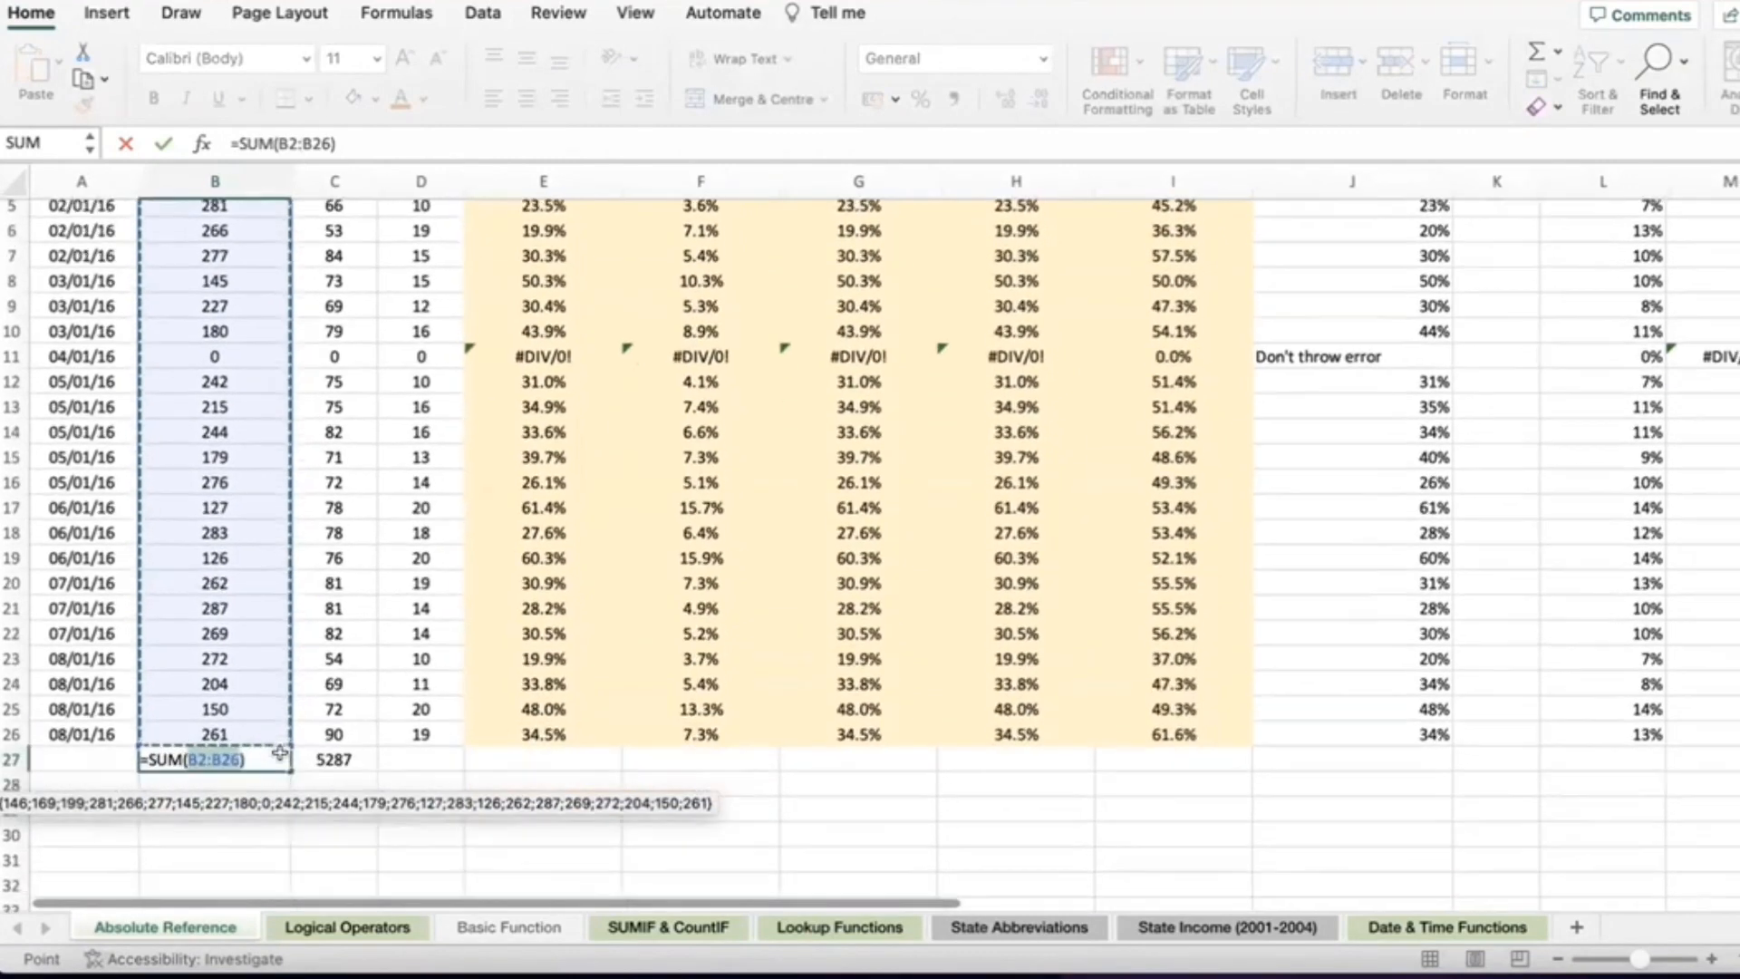
{"action": "left_click_drag", "start_coordinate": [162, 752], "coordinate": [124, 750]}
{"action": "key", "text": "BackSpace"}
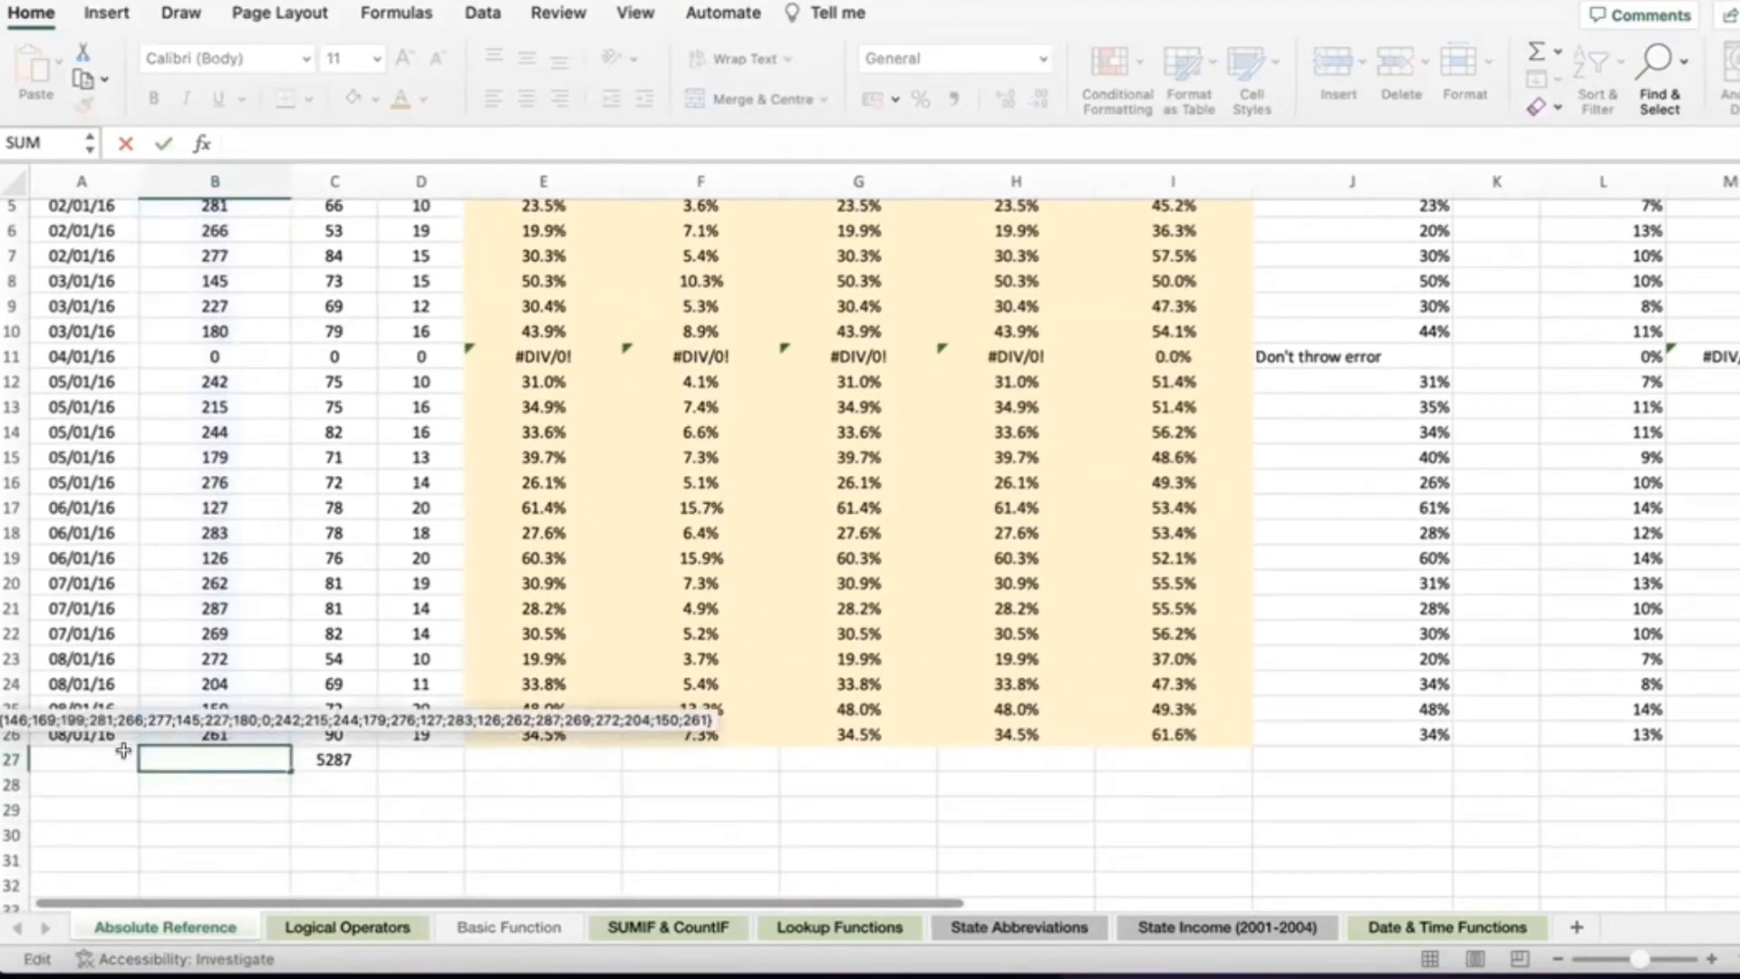
{"action": "left_click", "coordinate": [191, 824]}
Step: Use AutoSum in cell B27 to total B2:B26, and select the result together with the total in C27
{"action": "left_click", "coordinate": [187, 754]}
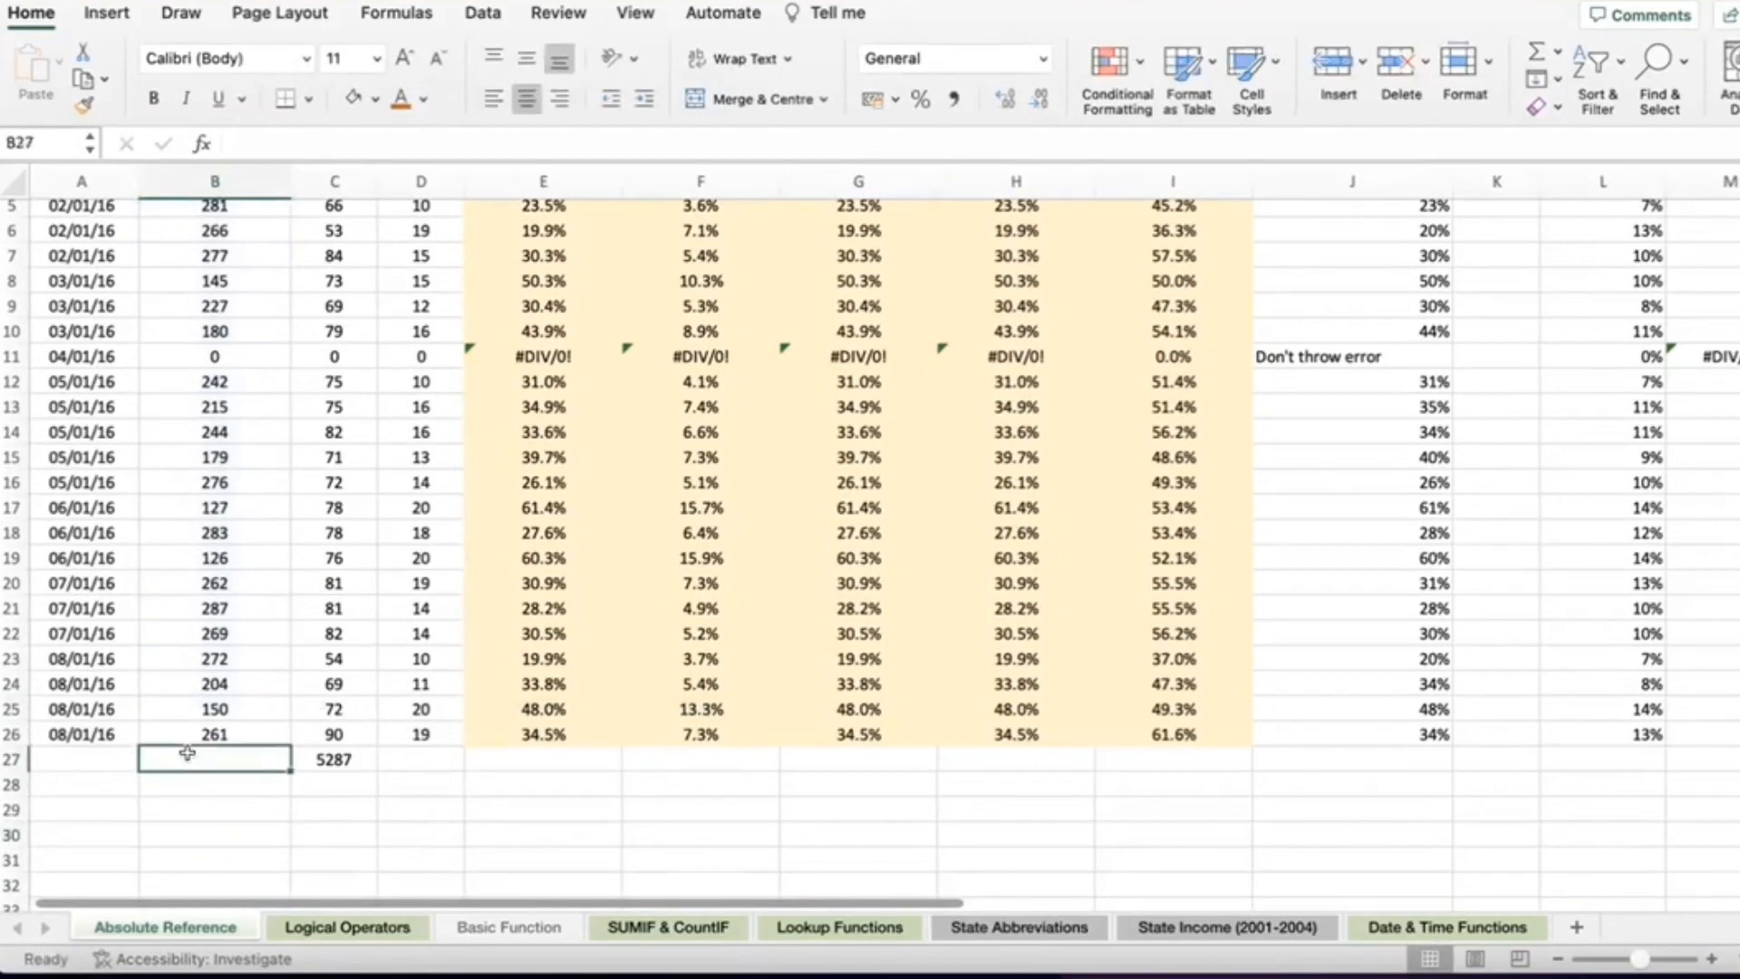
{"action": "left_click", "coordinate": [1541, 53]}
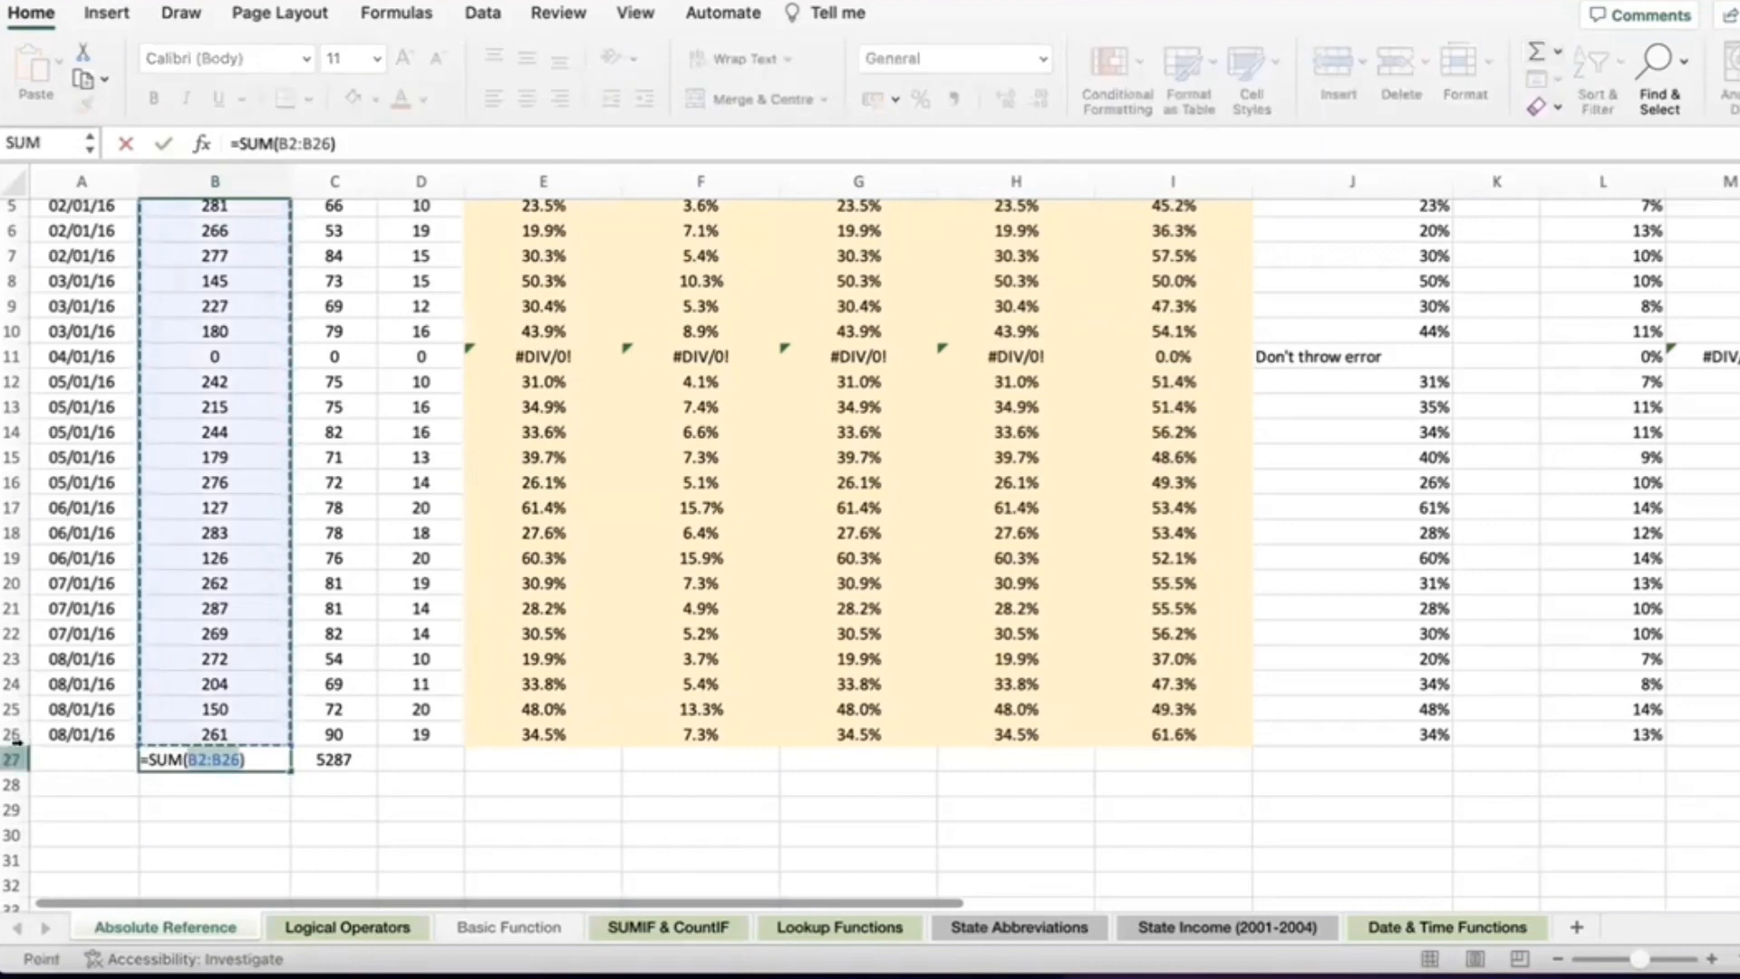
{"action": "scroll", "coordinate": [41, 735], "scroll_direction": "up", "scroll_amount": 4}
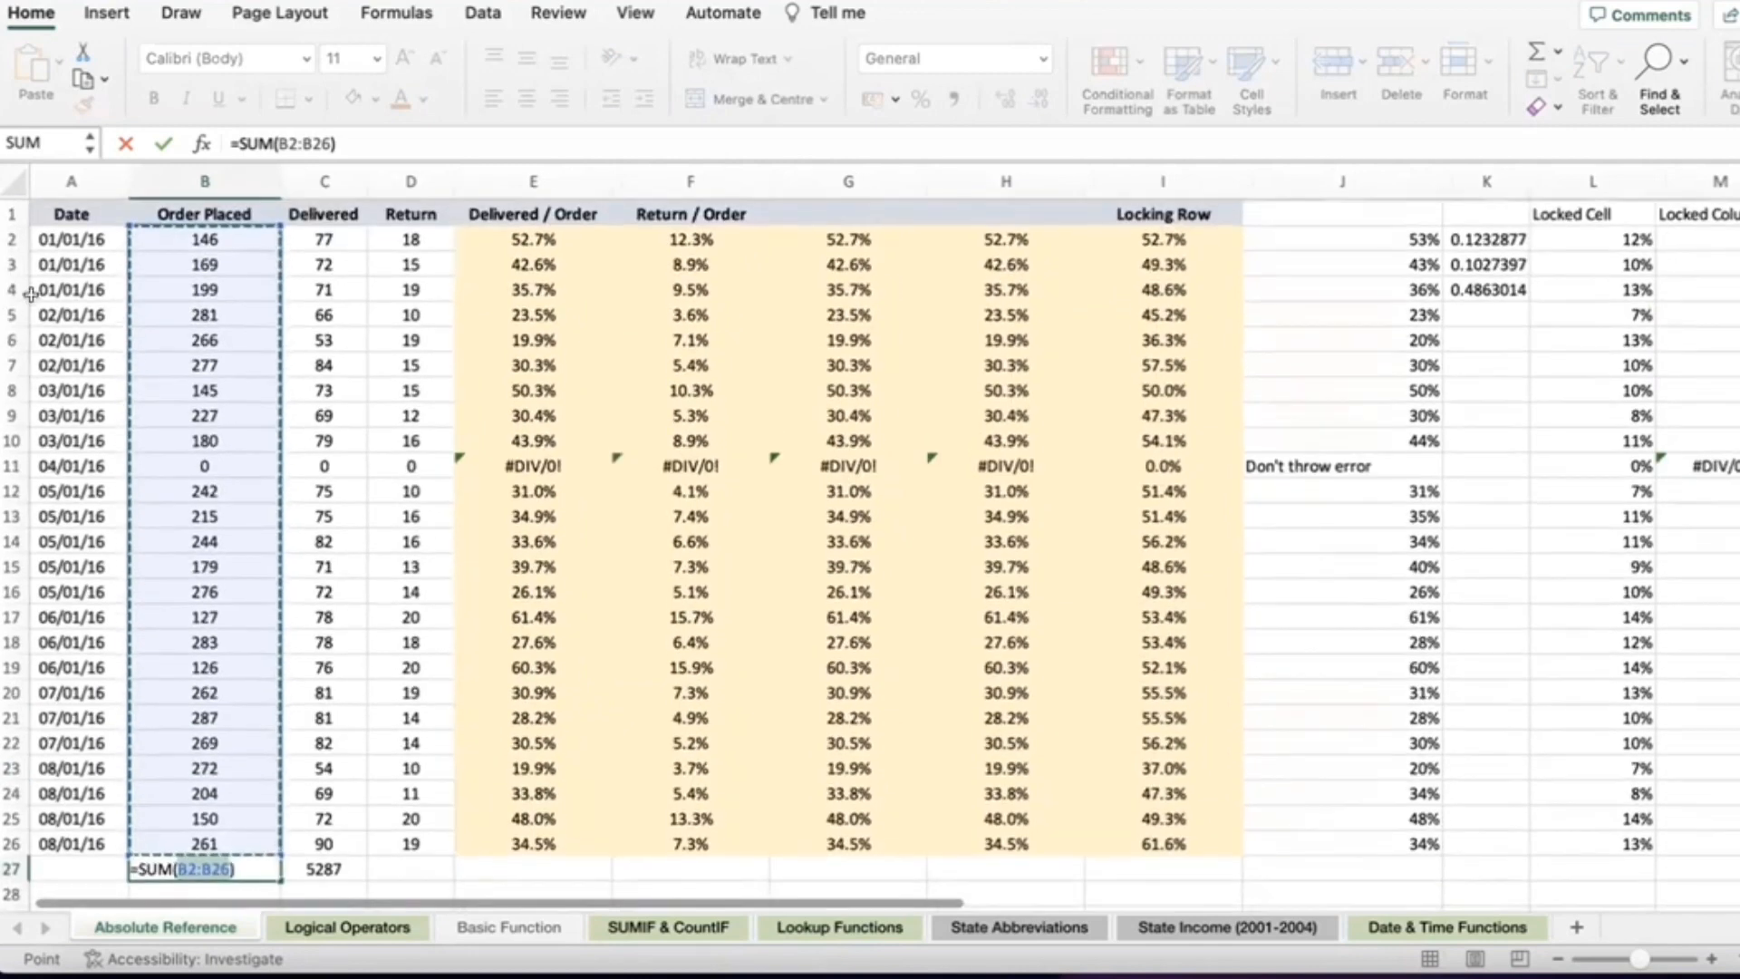
{"action": "scroll", "coordinate": [12, 722], "scroll_direction": "down", "scroll_amount": 4}
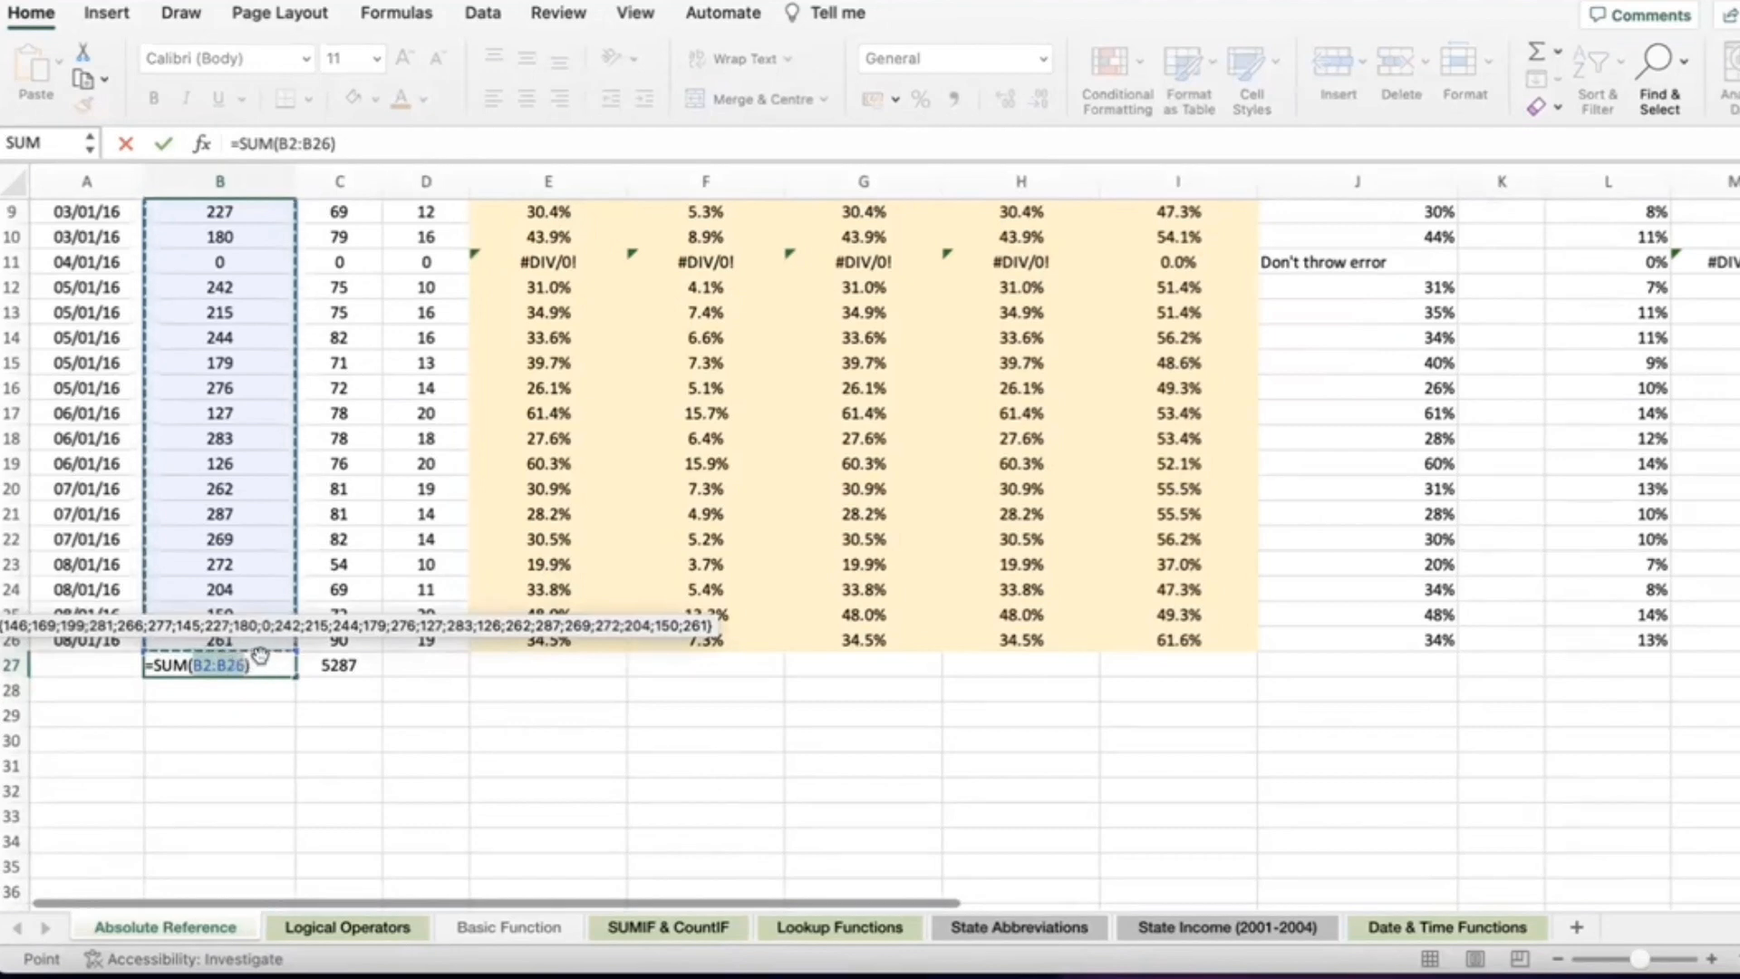
{"action": "key", "text": "Return"}
{"action": "left_click_drag", "start_coordinate": [221, 665], "coordinate": [363, 665]}
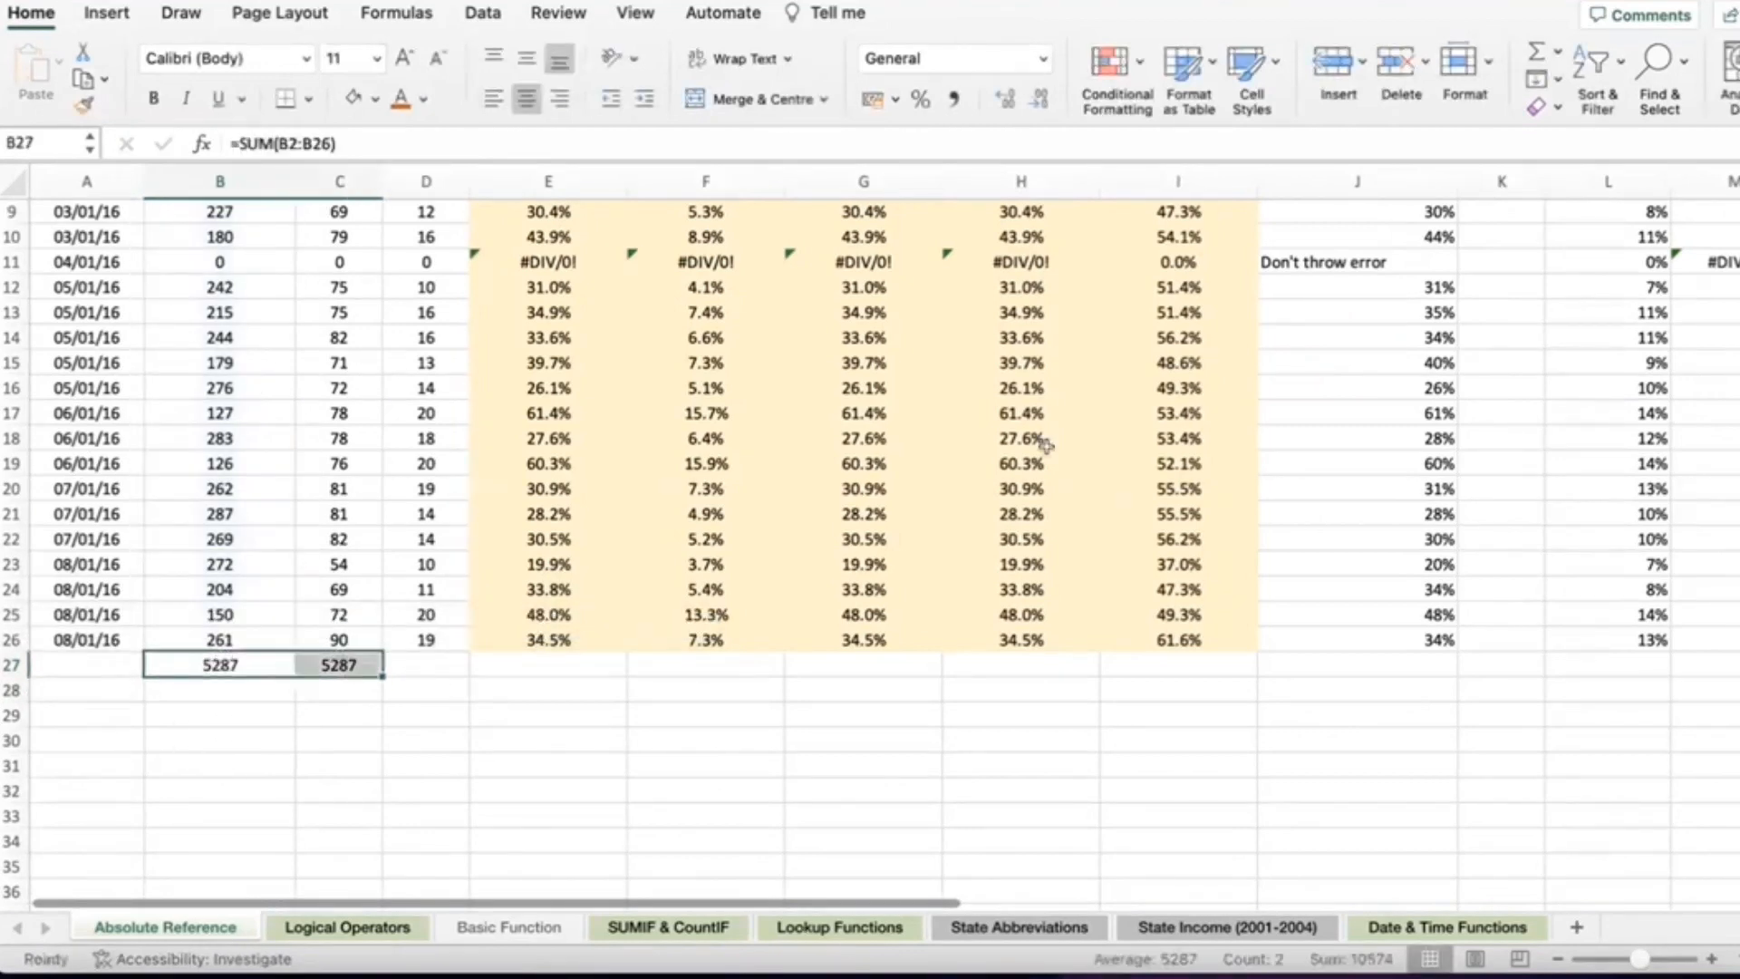
{"action": "scroll", "coordinate": [766, 610], "scroll_direction": "up", "scroll_amount": 3}
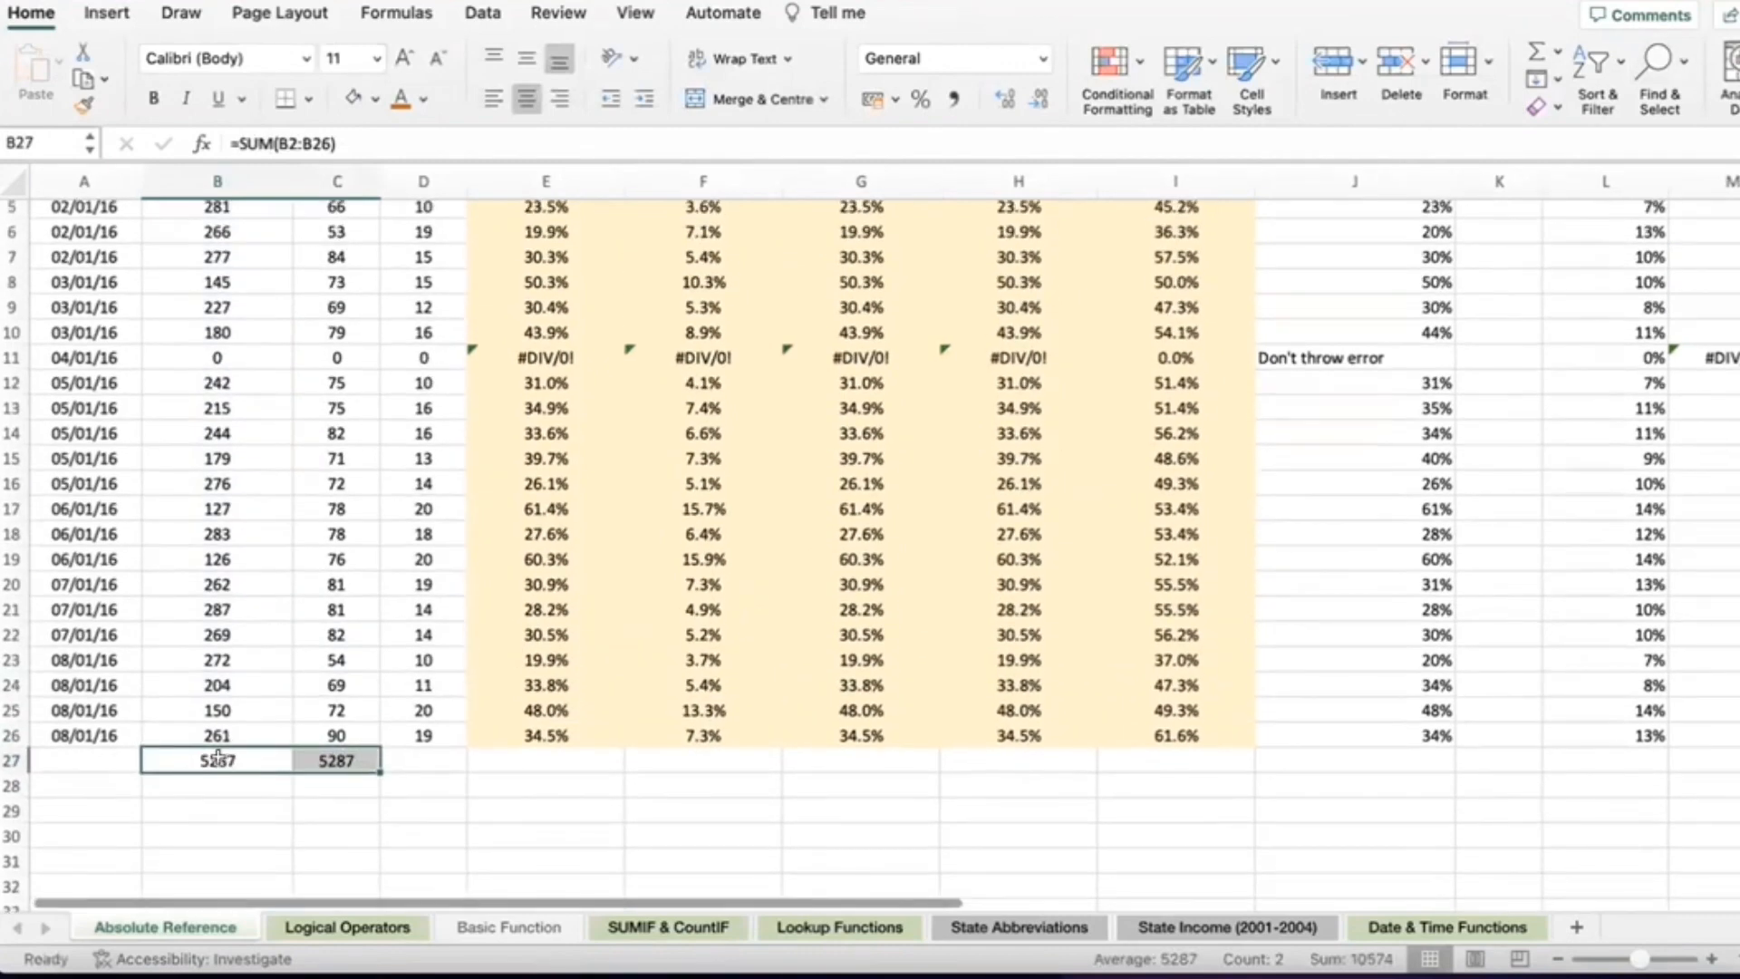
Step: Enter =SUM(B2:B26) in cell B28, selecting the range upward from B26 and leaving out the header
{"action": "left_click", "coordinate": [235, 787]}
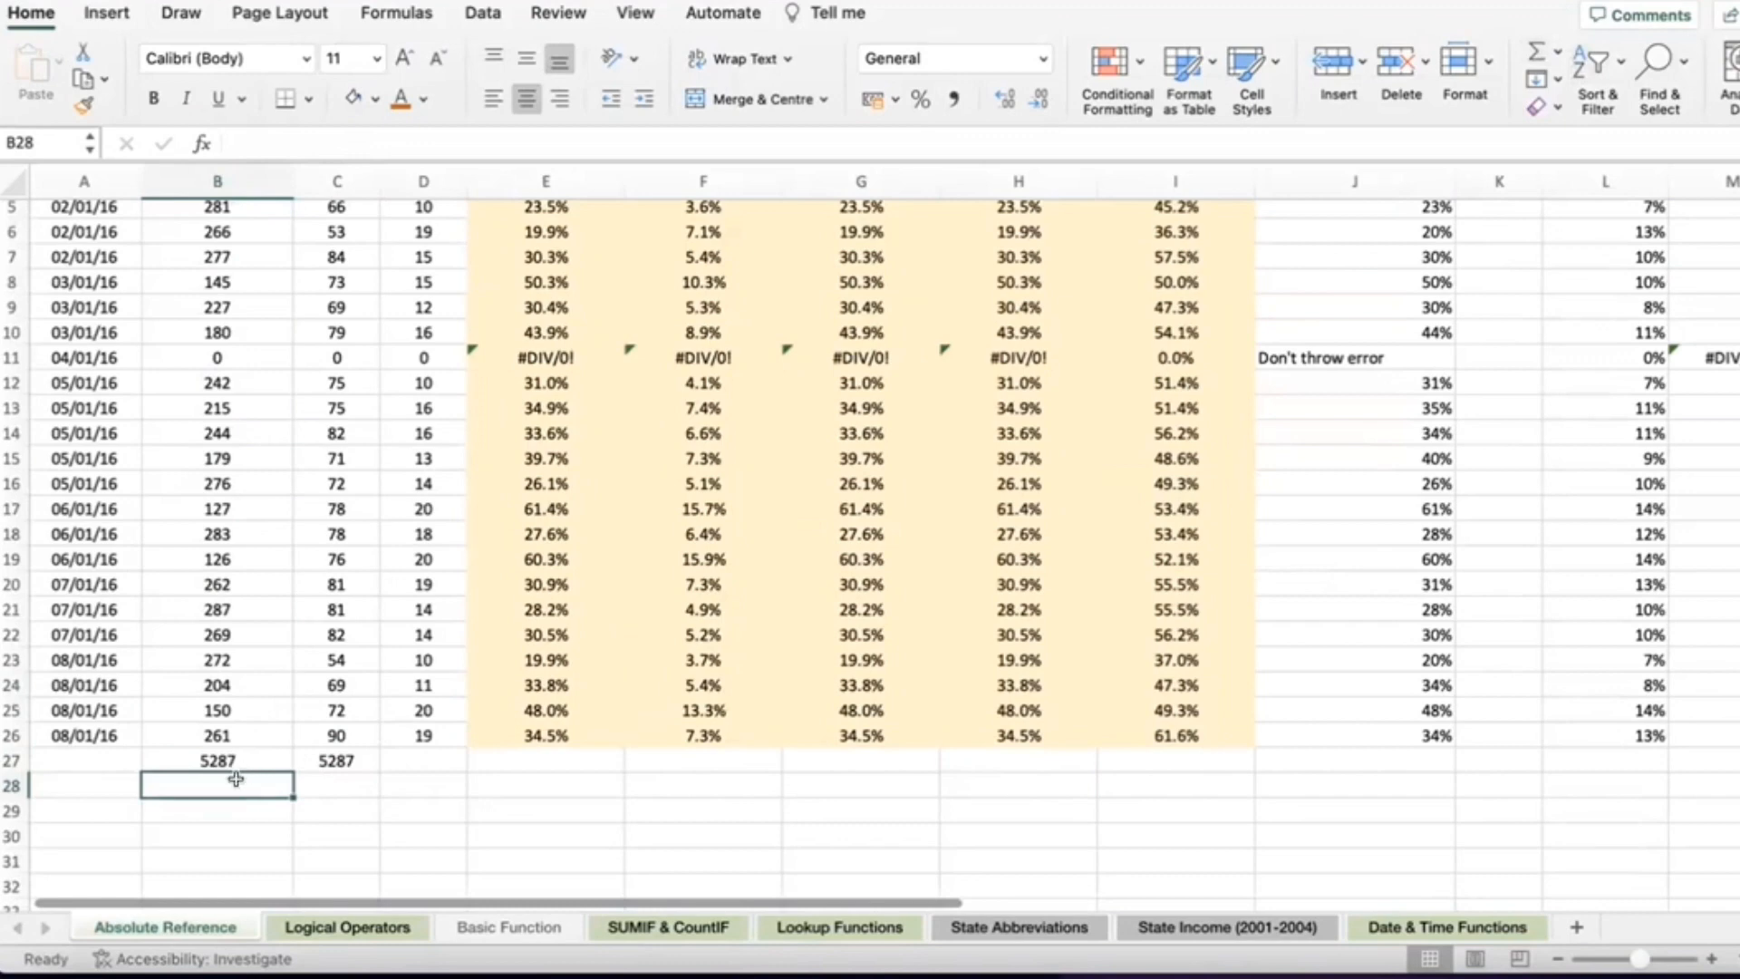
{"action": "type", "text": "=SUM"}
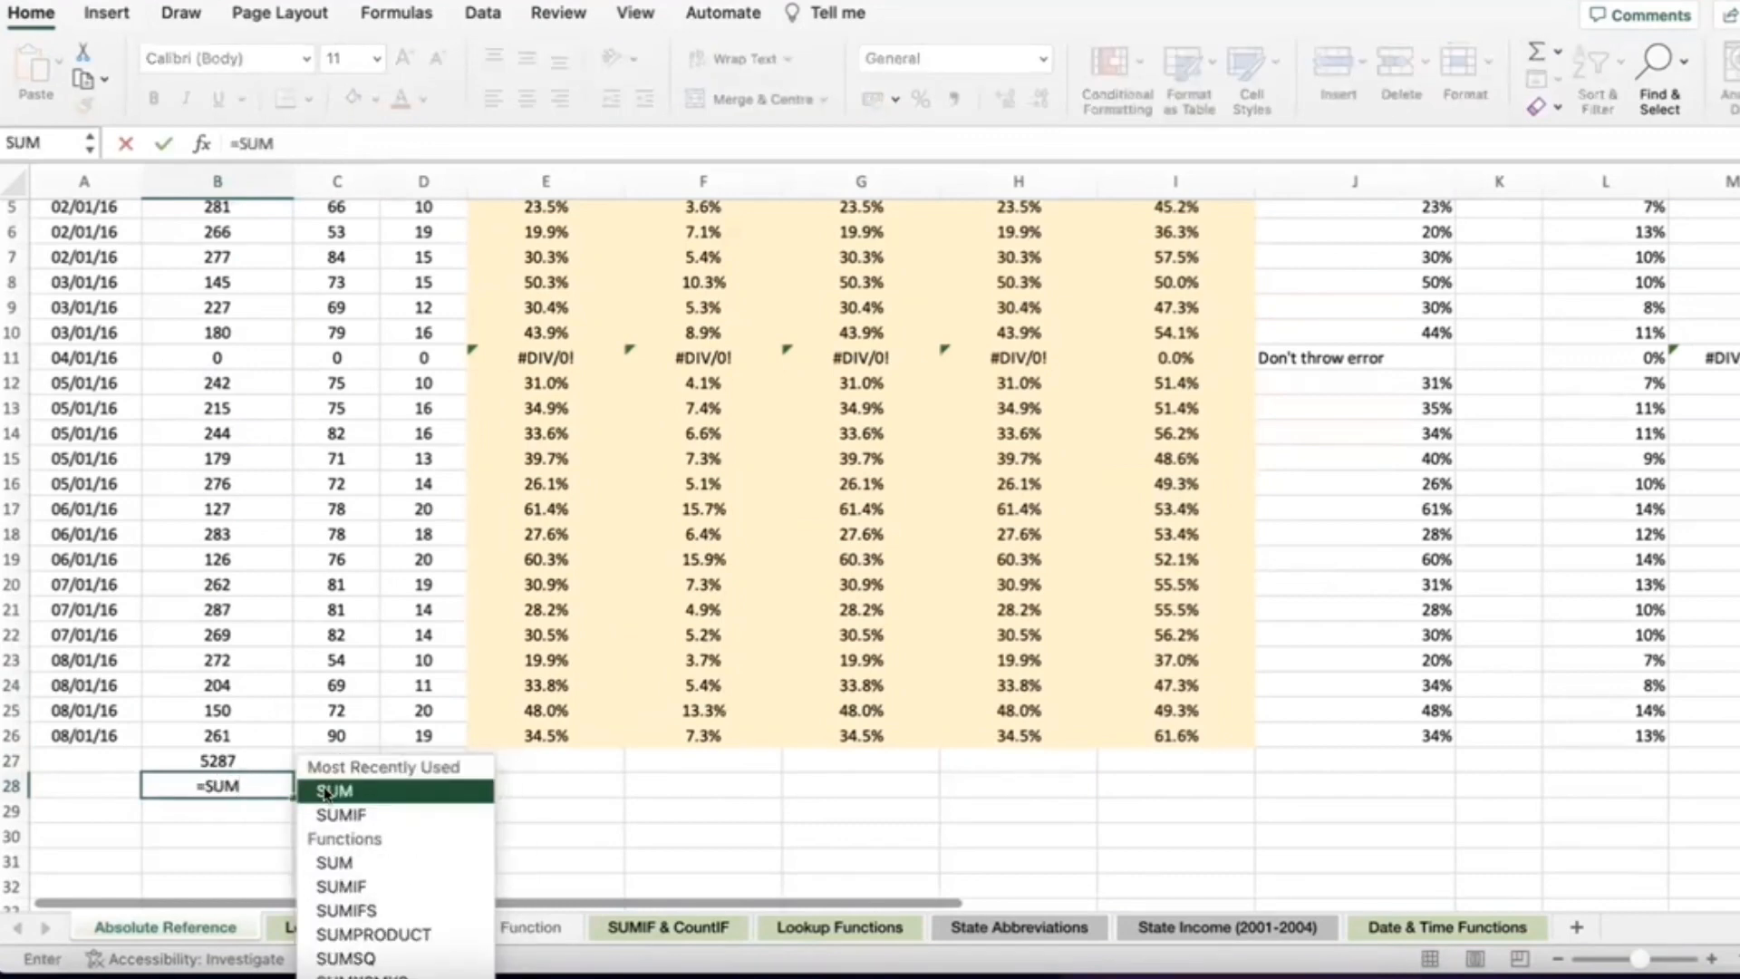
{"action": "double_click", "coordinate": [328, 794]}
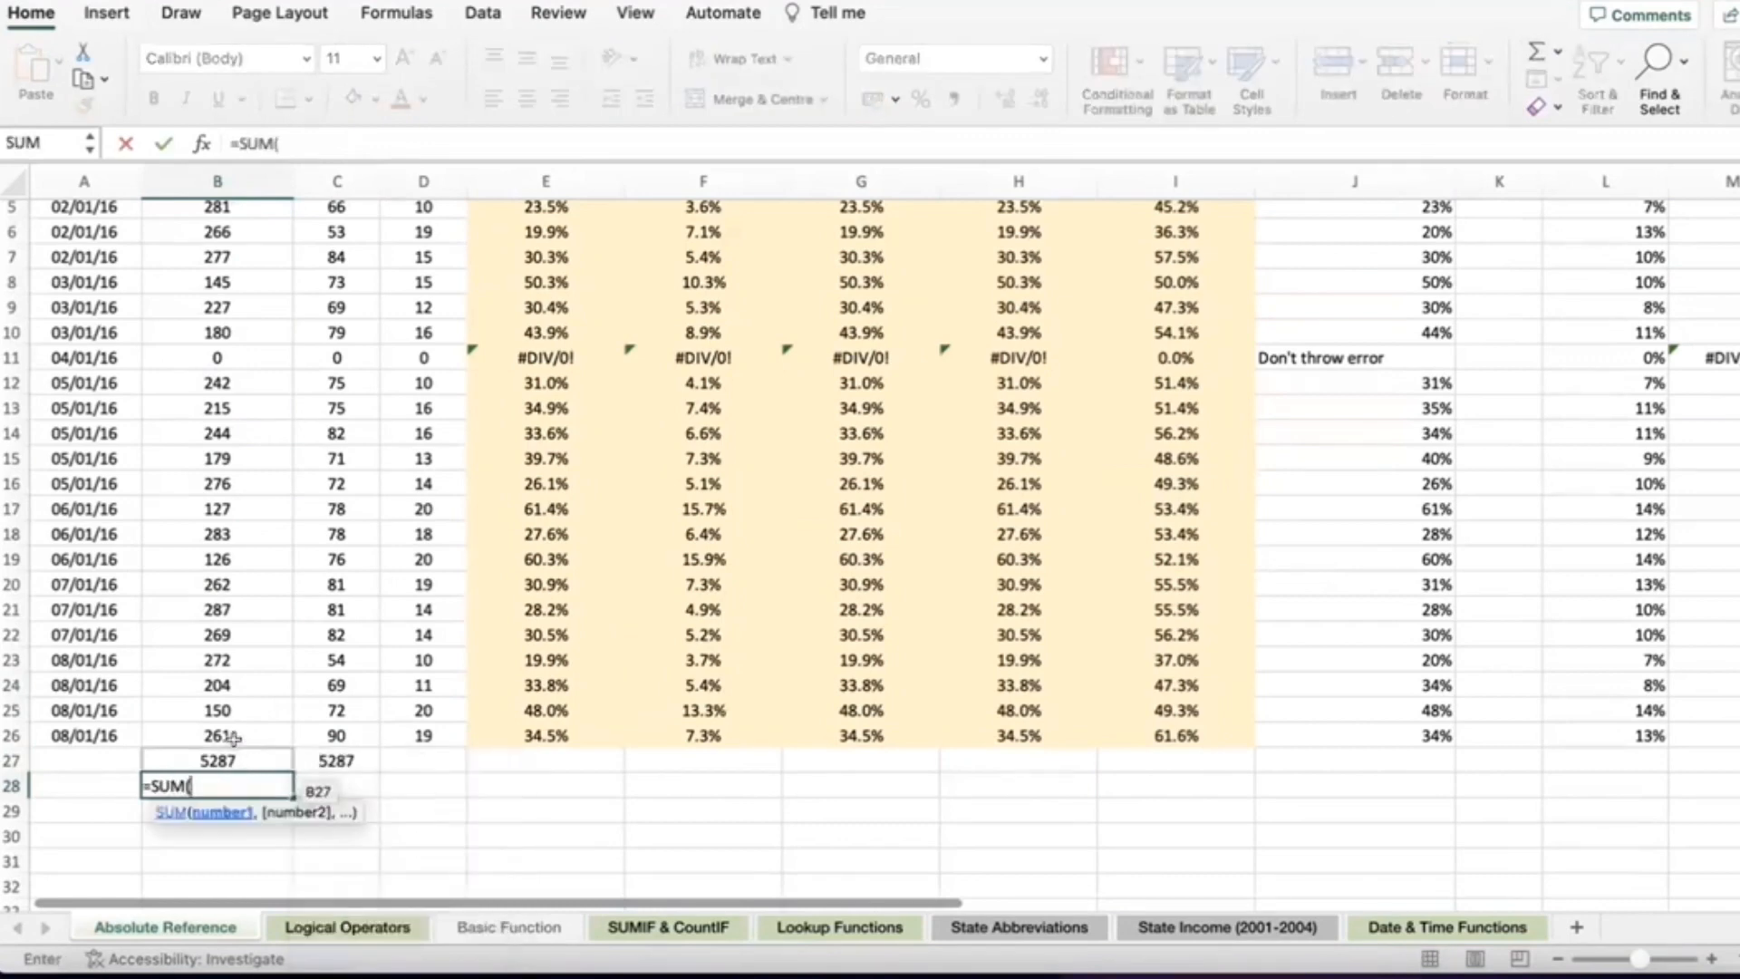
{"action": "left_click", "coordinate": [231, 733]}
{"action": "key", "text": "ctrl+shift+Up"}
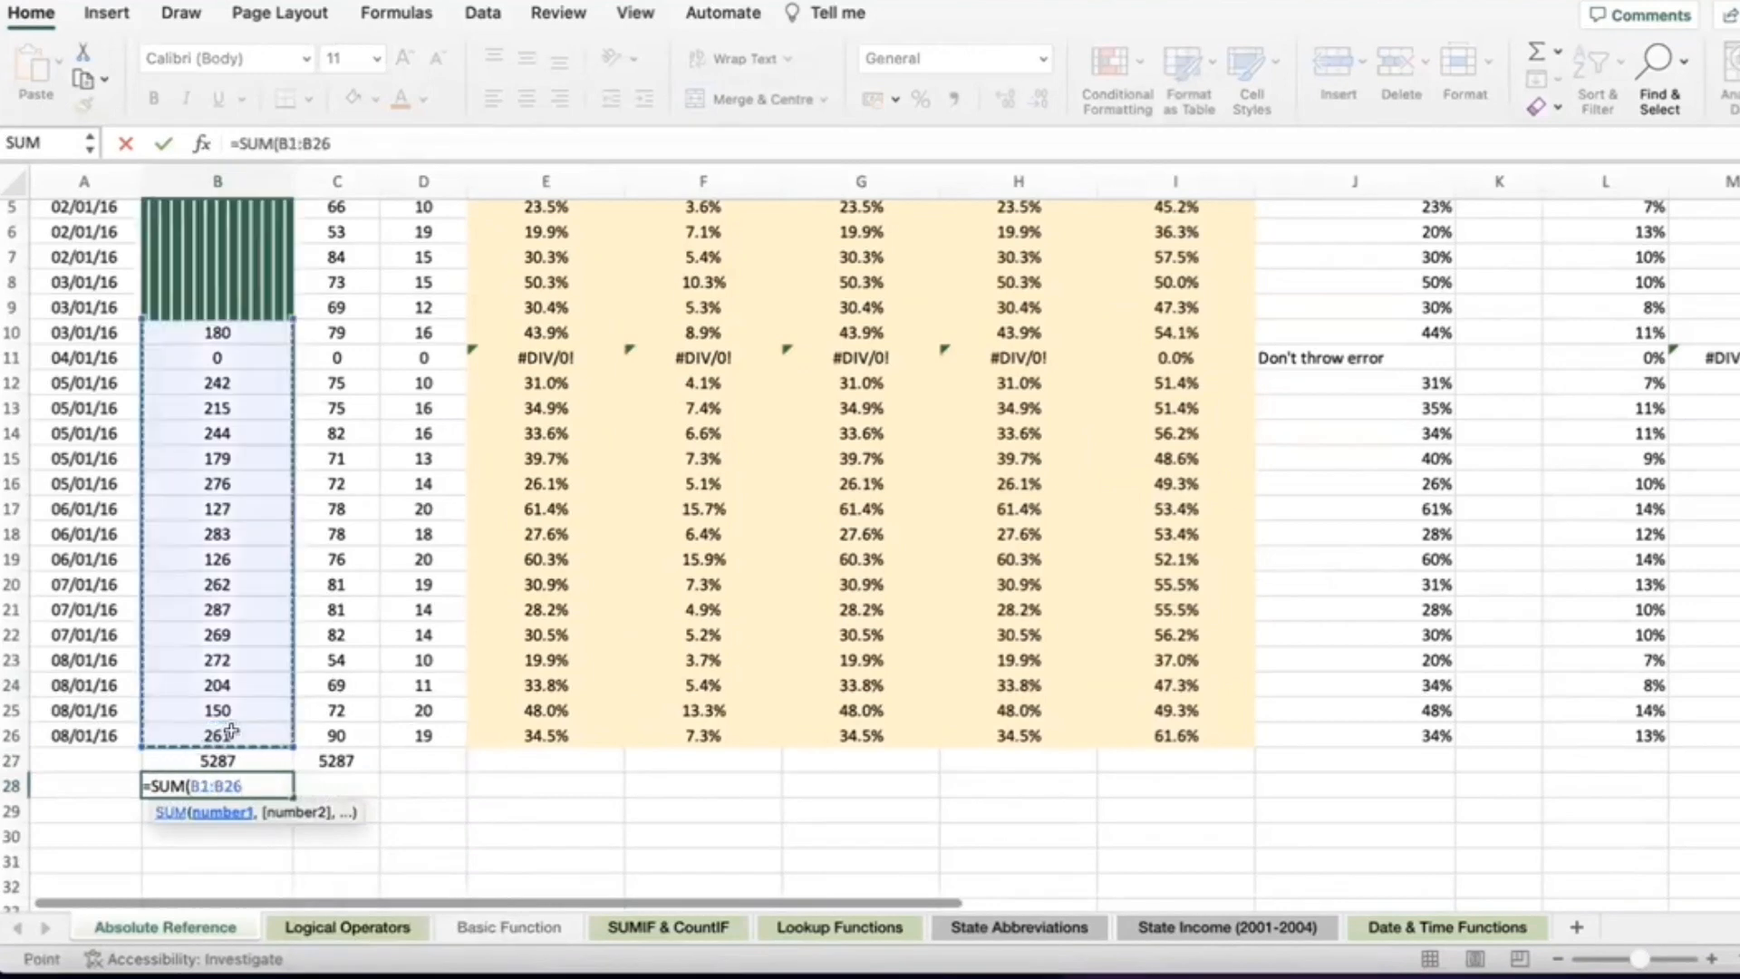
{"action": "key", "text": "shift+Down"}
{"action": "type", "text": ")"}
{"action": "key", "text": "Return"}
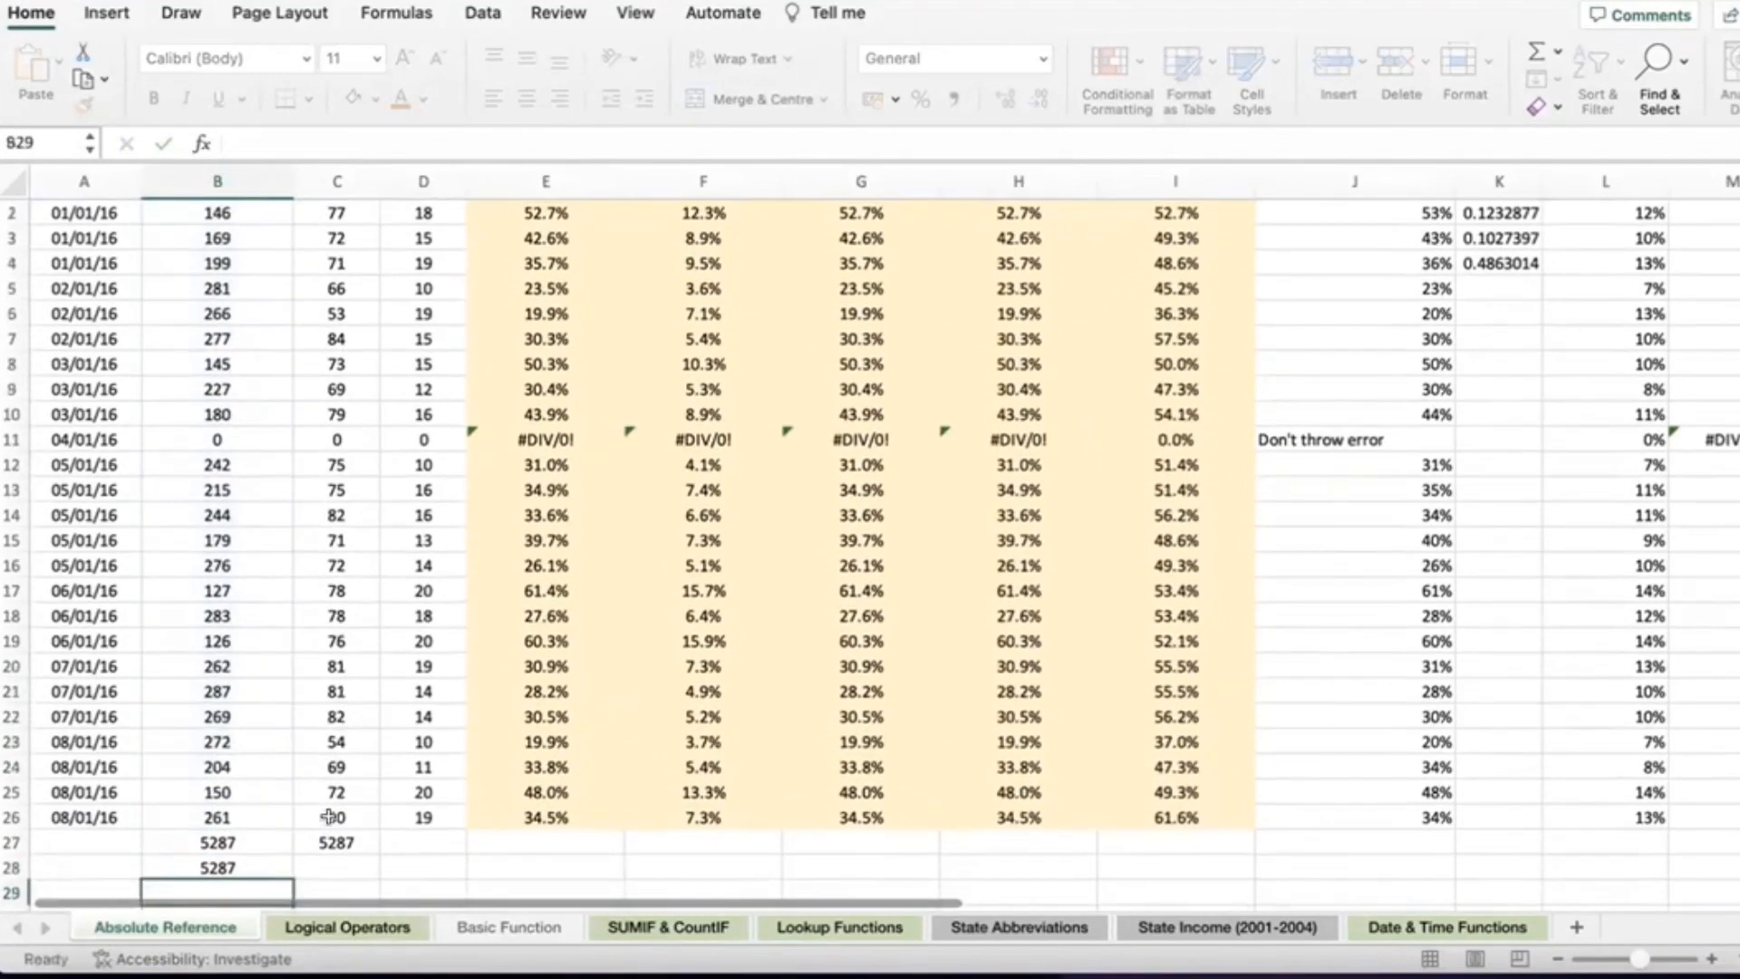
Step: Compare the totals in rows 27 and 28 and return to the Order Placed header in B1
{"action": "left_click_drag", "start_coordinate": [220, 809], "coordinate": [306, 755]}
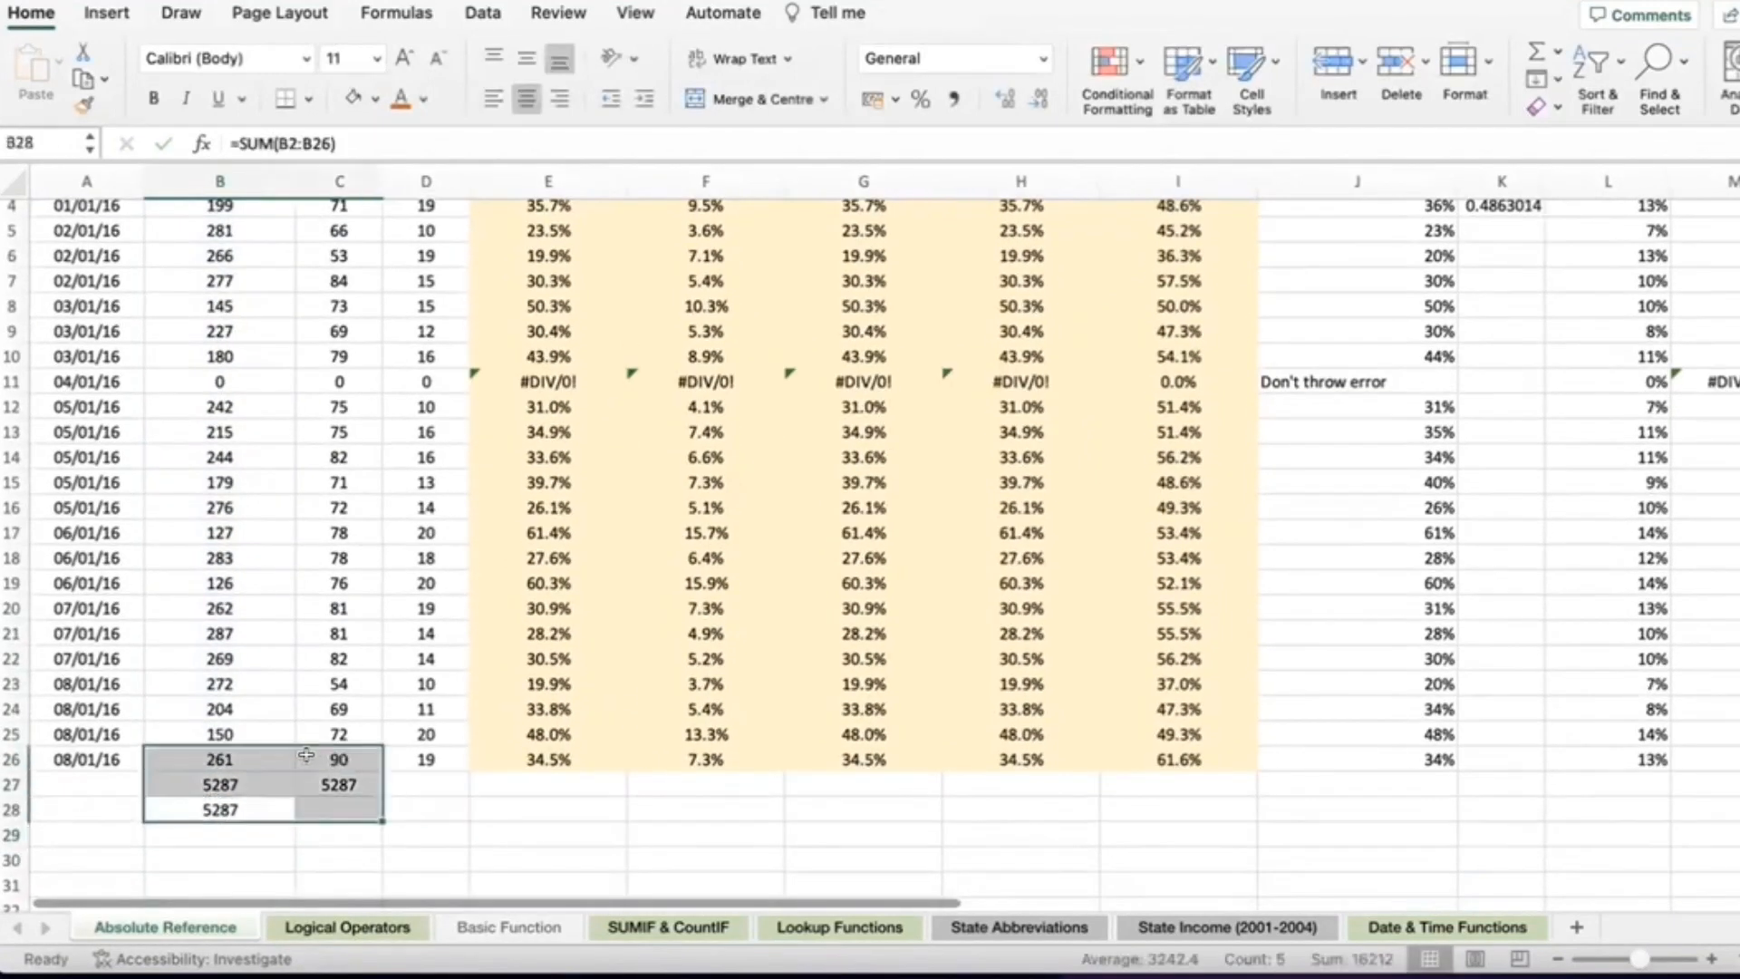
{"action": "scroll", "coordinate": [266, 310], "scroll_direction": "up", "scroll_amount": 3}
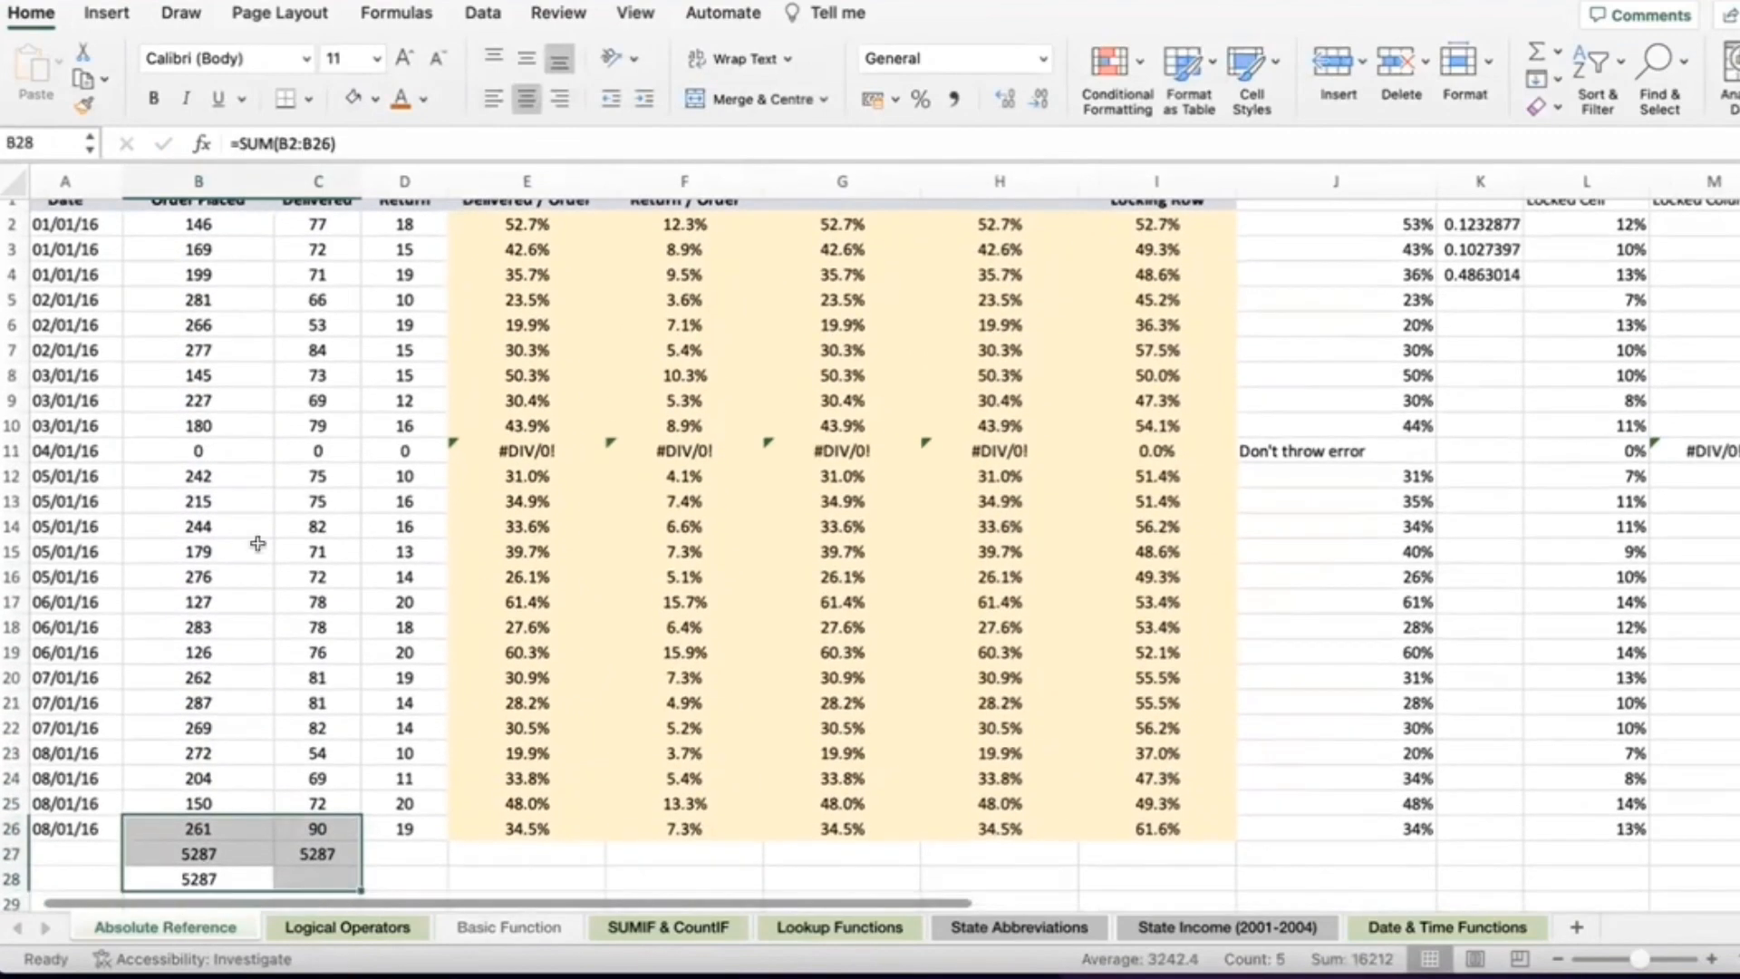
{"action": "key", "text": "ctrl+Up"}
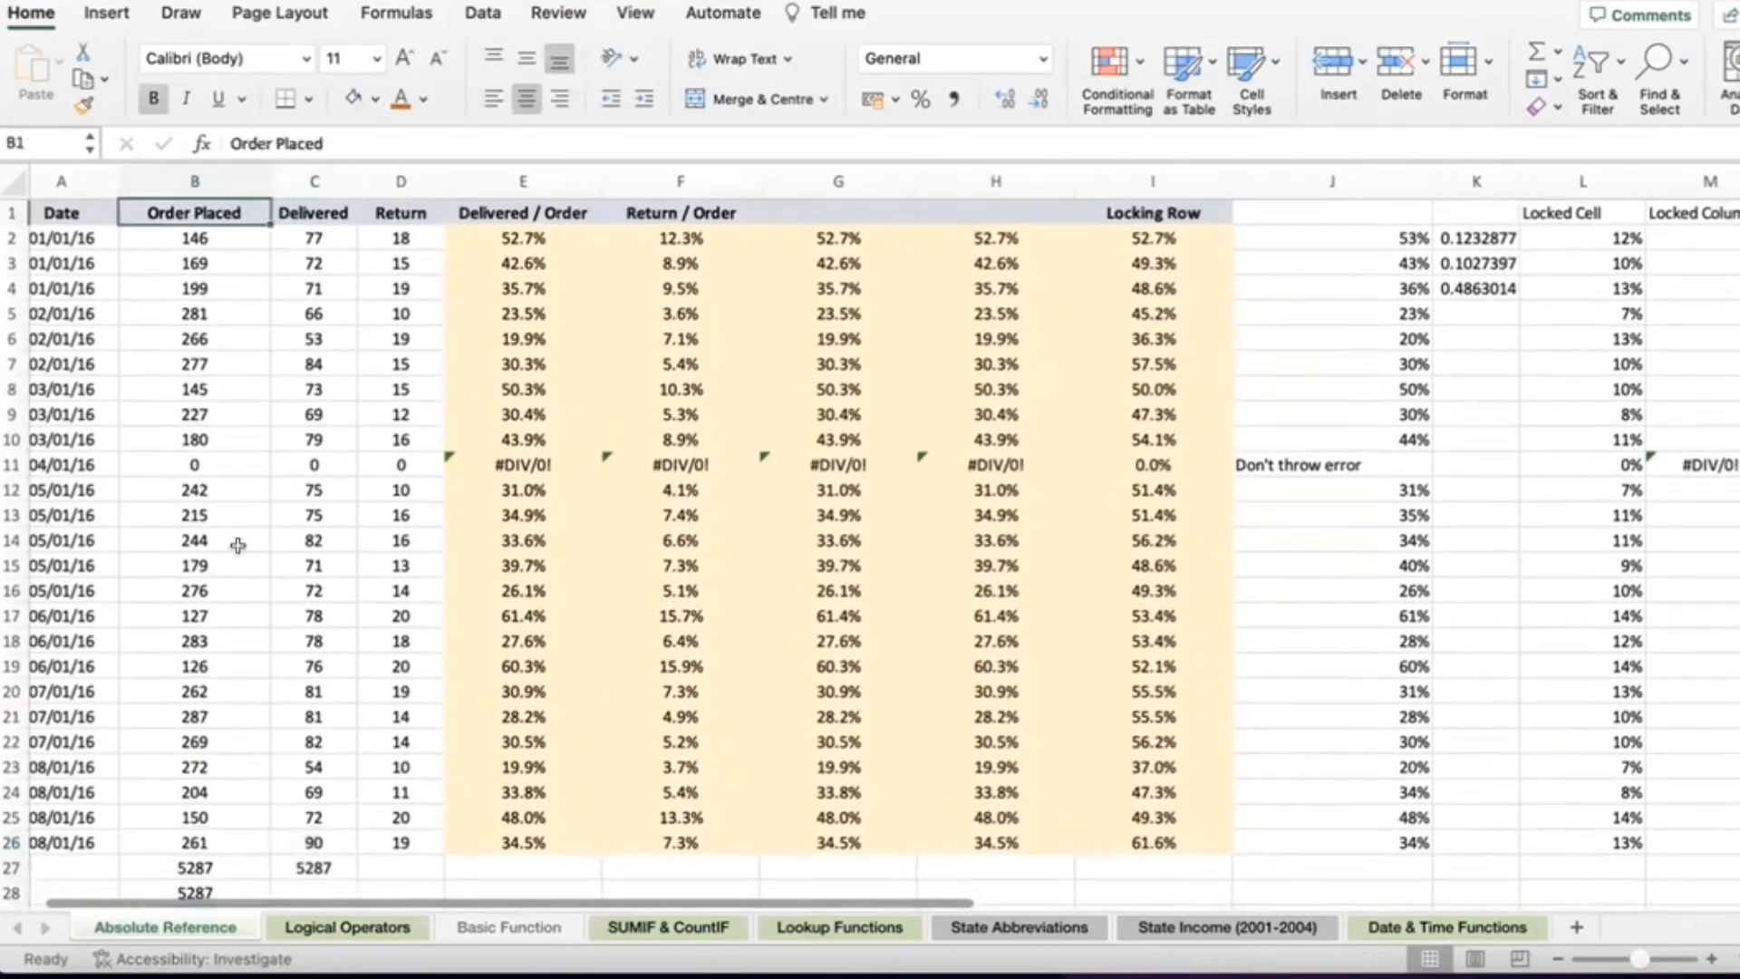
Step: Select the last Order Placed value in B26 and look through the functions AutoSum offers
{"action": "scroll", "coordinate": [237, 546], "scroll_direction": "down", "scroll_amount": 6}
{"action": "left_click", "coordinate": [213, 667]}
{"action": "scroll", "coordinate": [213, 667], "scroll_direction": "up", "scroll_amount": 6}
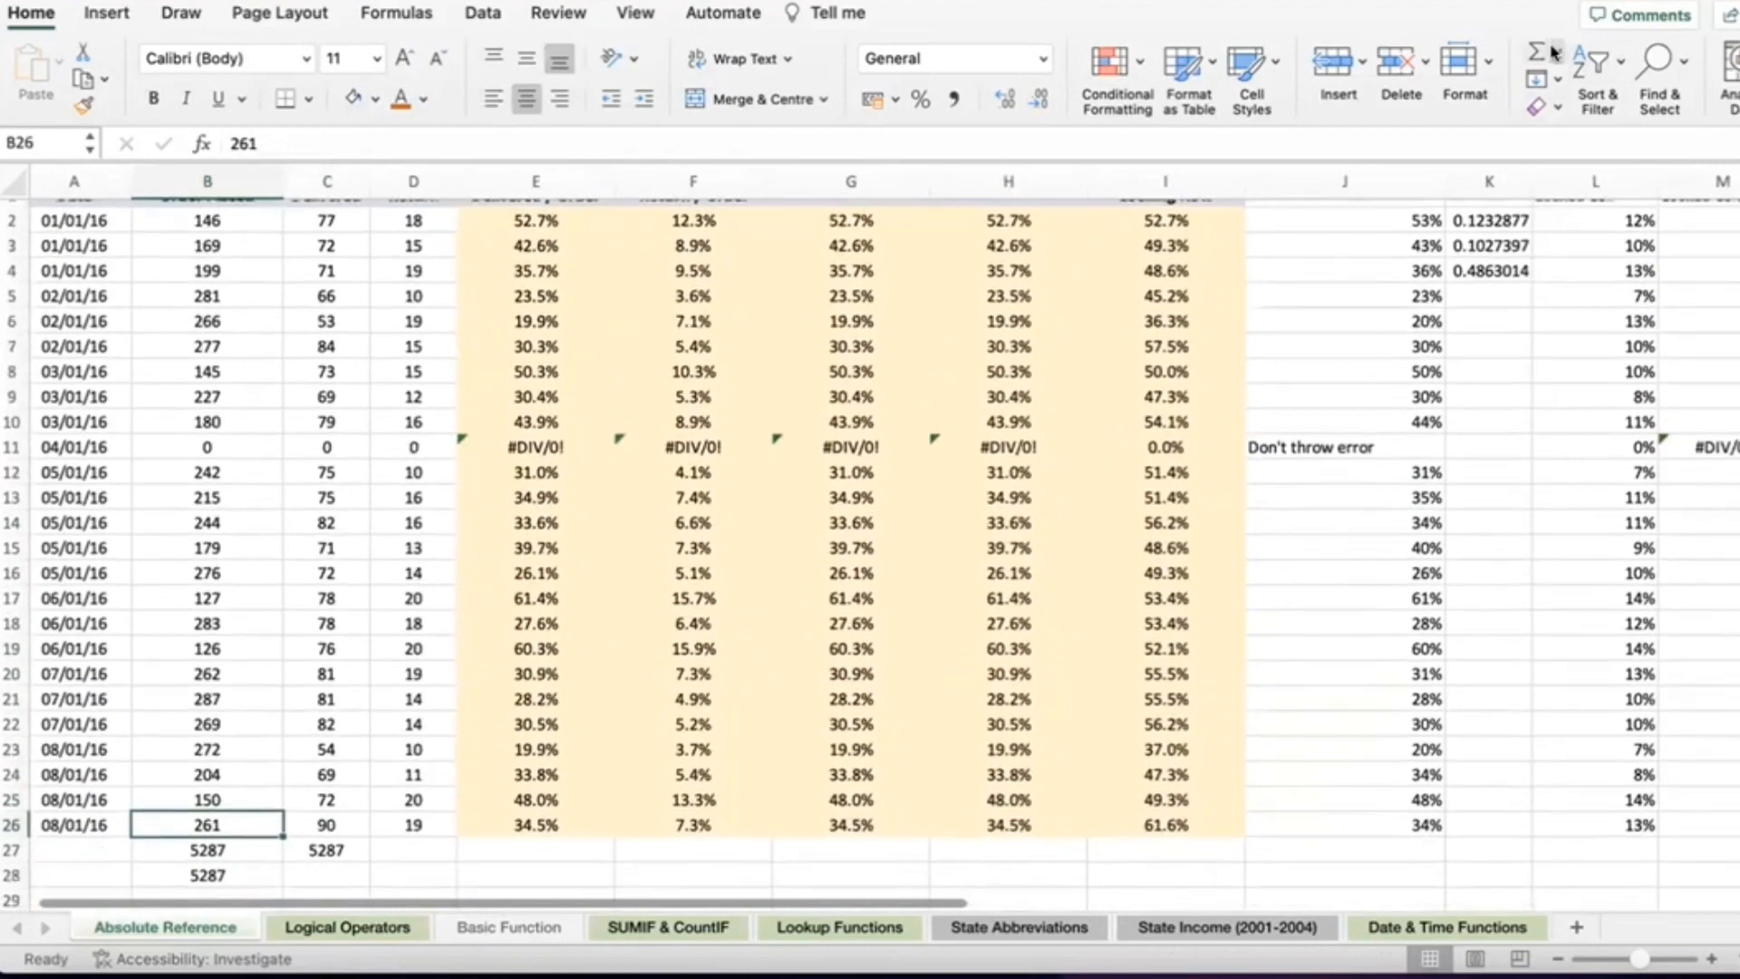
{"action": "left_click", "coordinate": [1555, 53]}
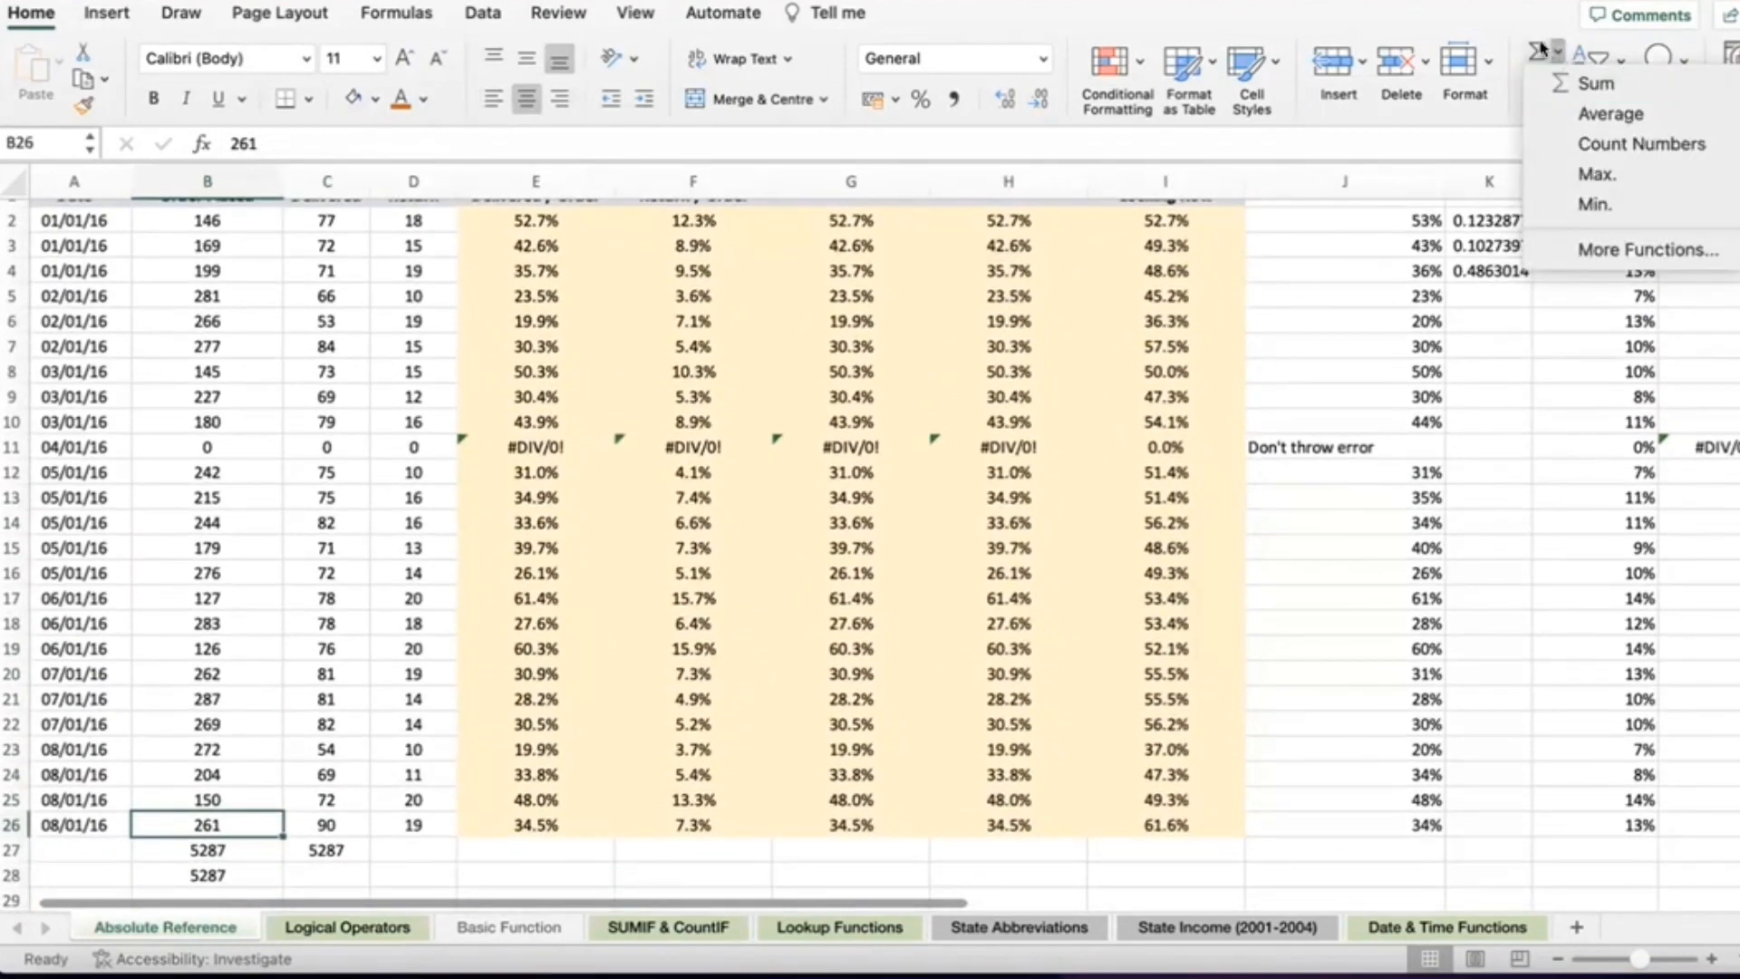
{"action": "left_click", "coordinate": [934, 514]}
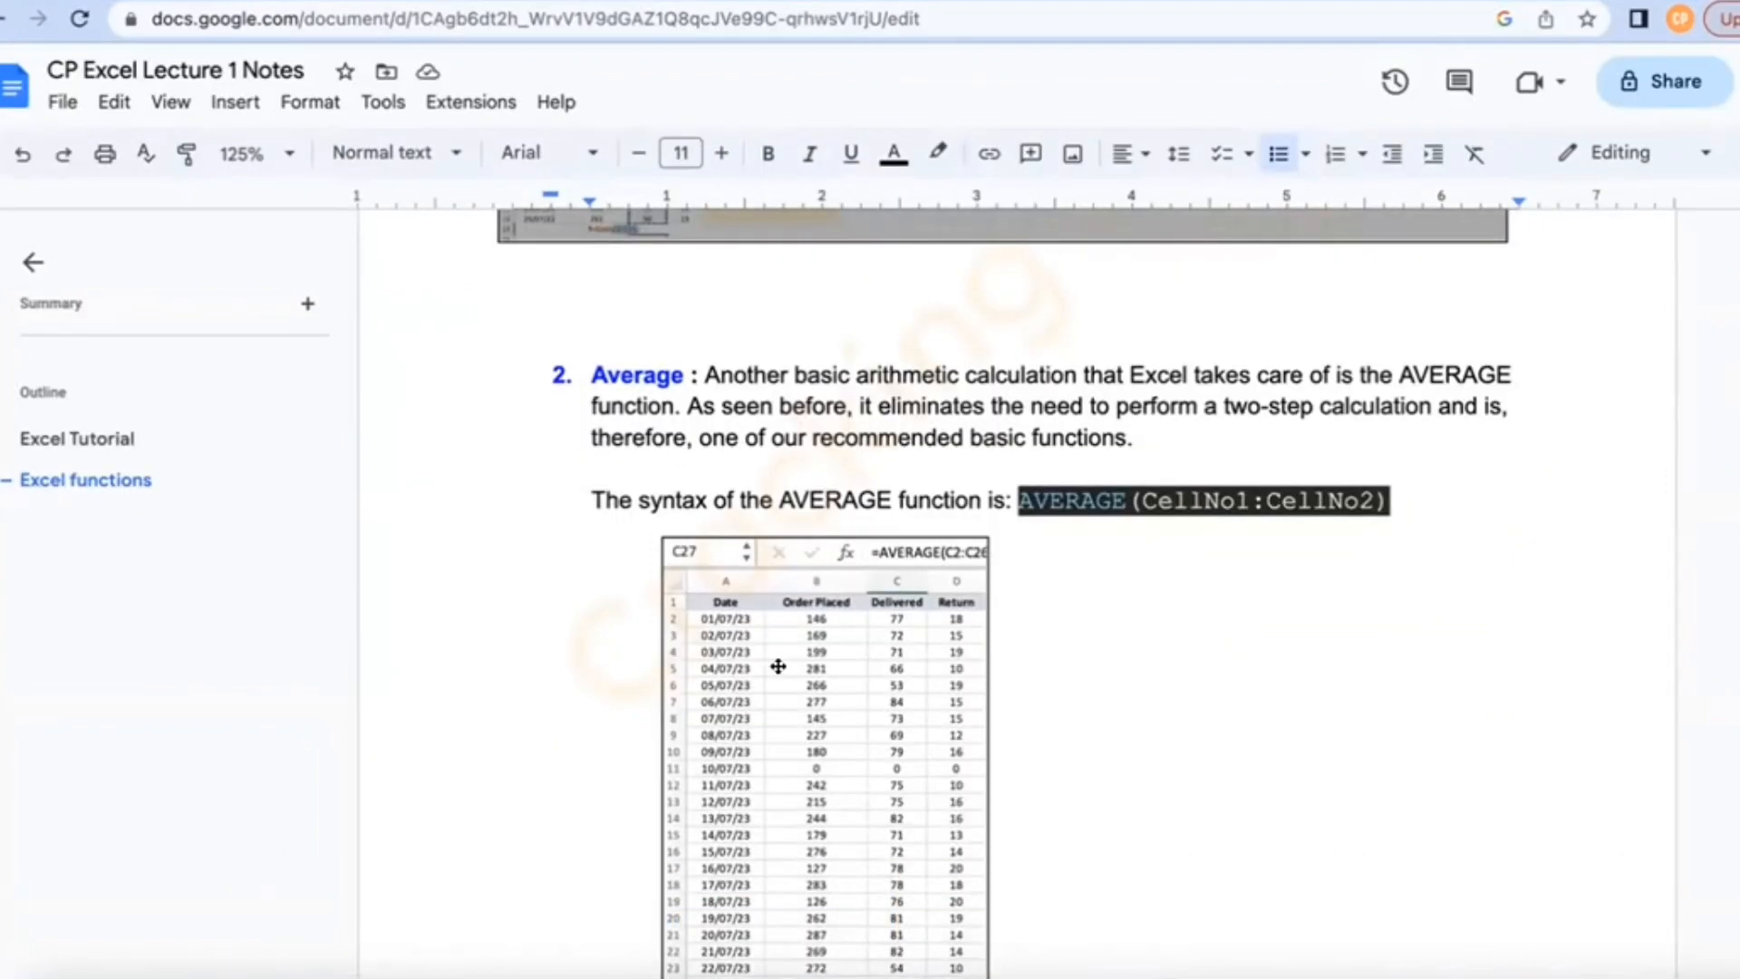
Step: Read the AVERAGE syntax and example in the CP Excel Lecture 1 Notes, then switch back to the Excel workbook
{"action": "scroll", "coordinate": [812, 754], "scroll_direction": "down", "scroll_amount": 1}
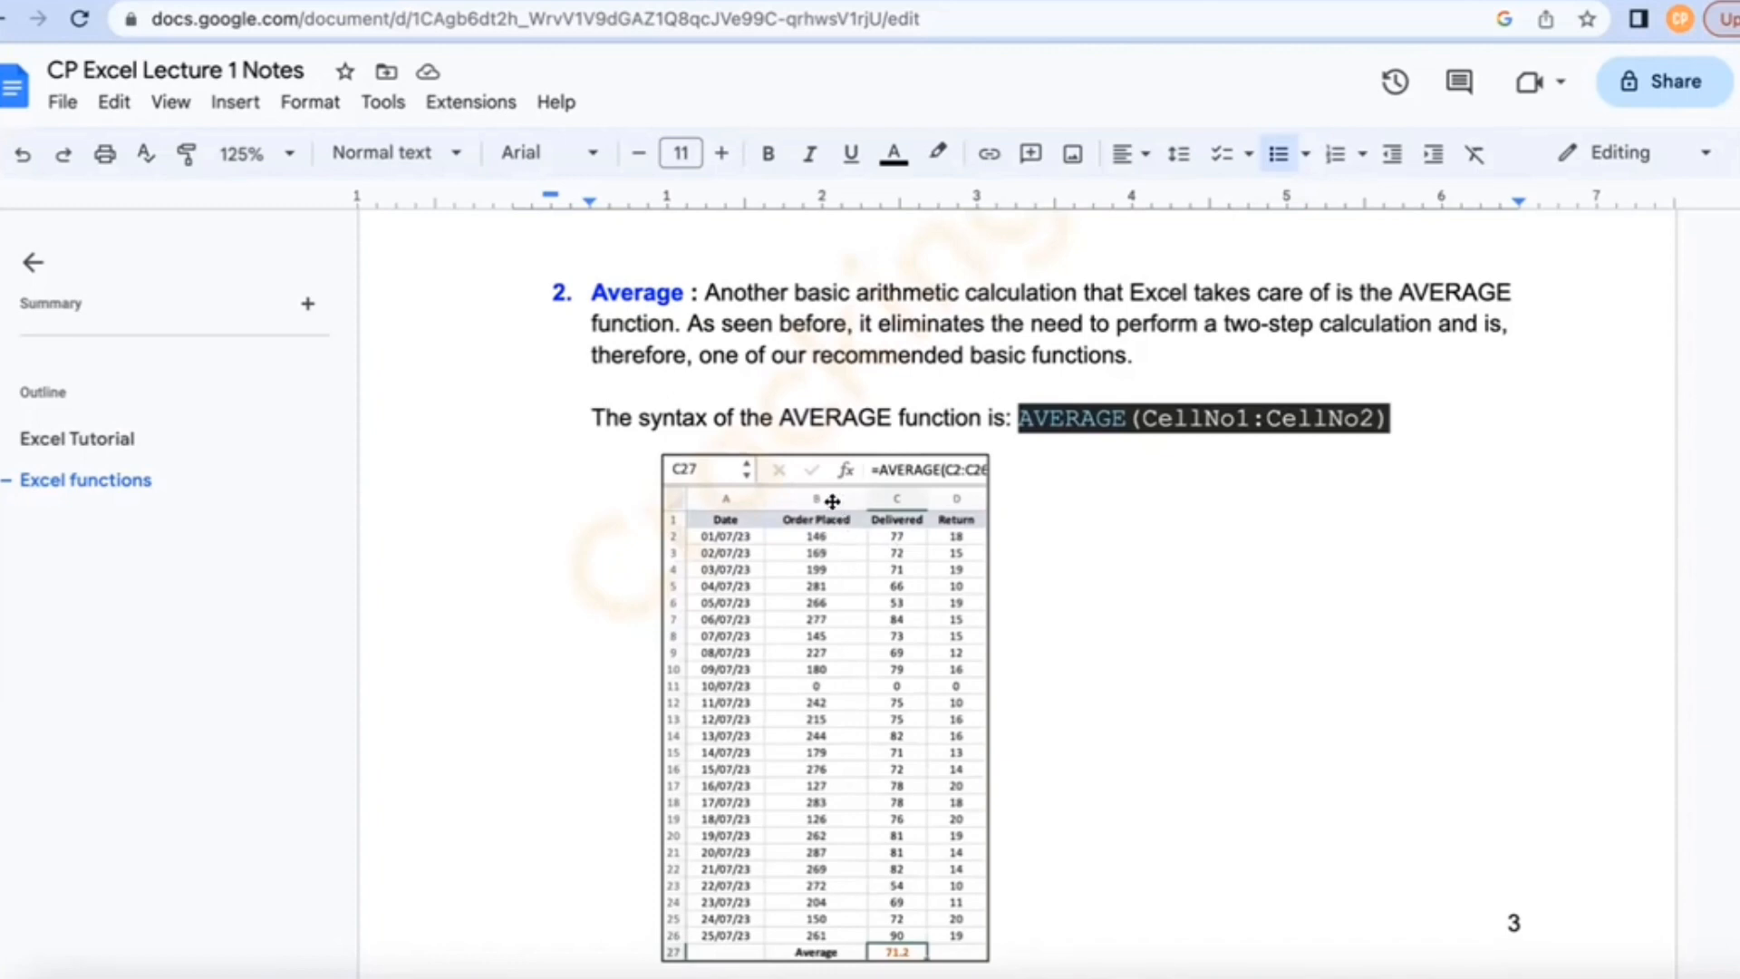
{"action": "scroll", "coordinate": [827, 493], "scroll_direction": "down", "scroll_amount": 1}
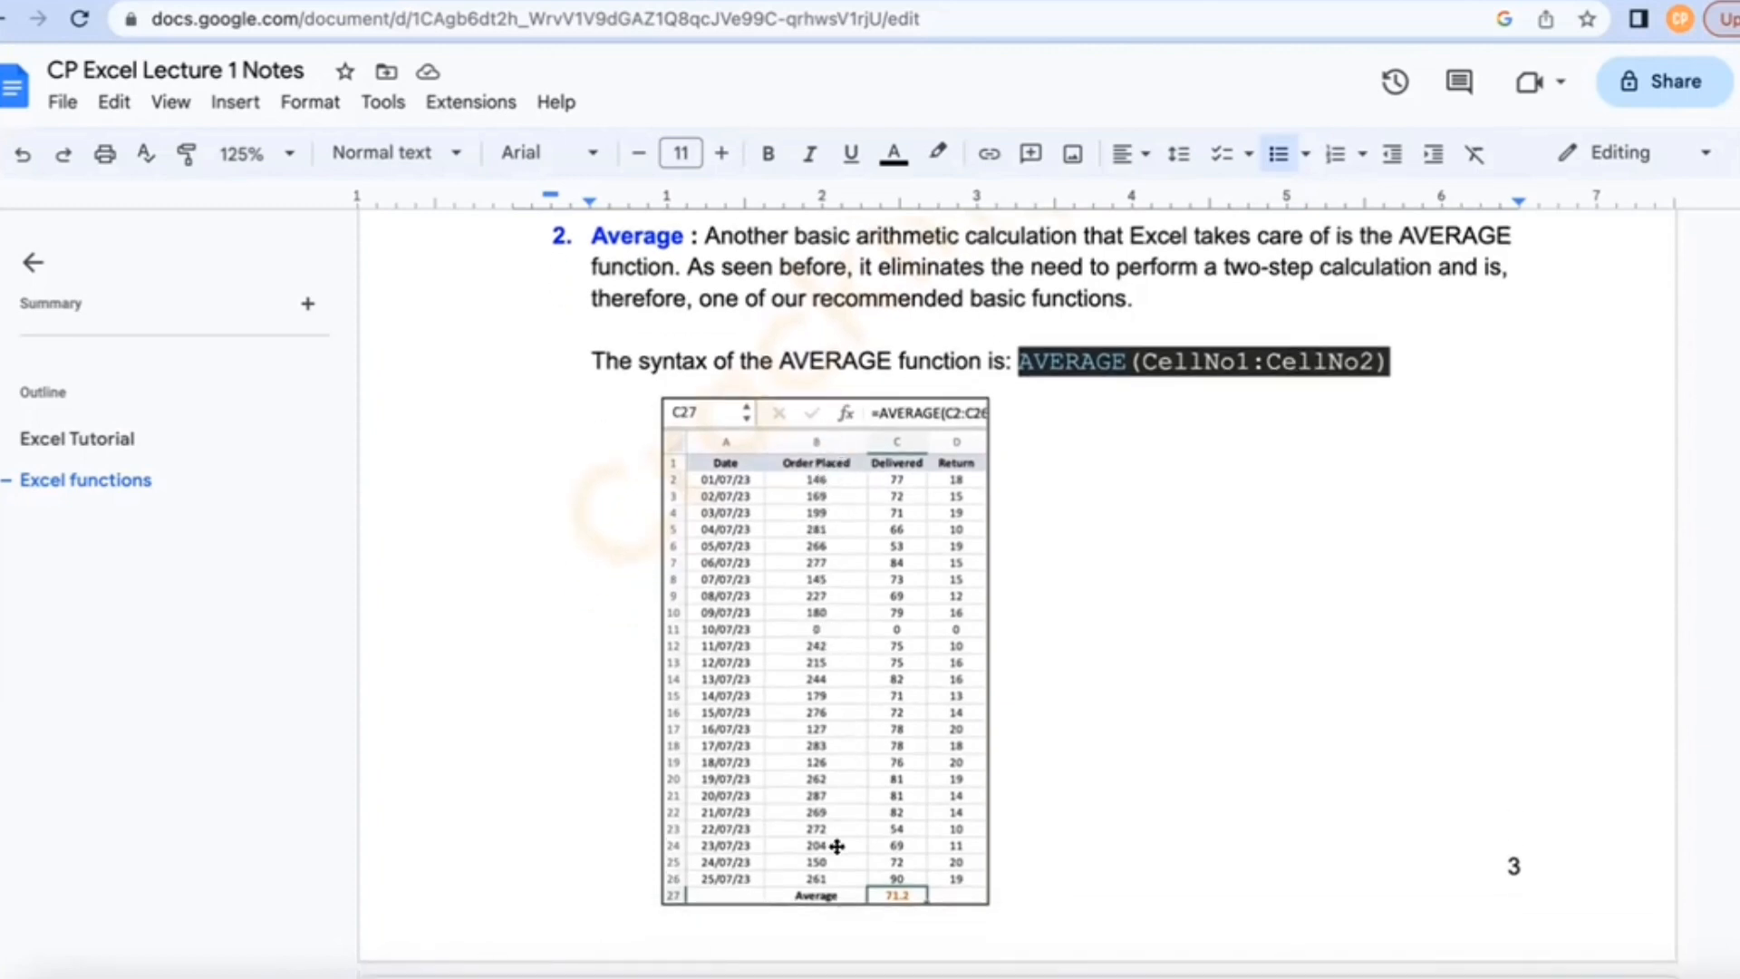
{"action": "key", "text": "ctrl+Up"}
{"action": "left_click", "coordinate": [566, 707]}
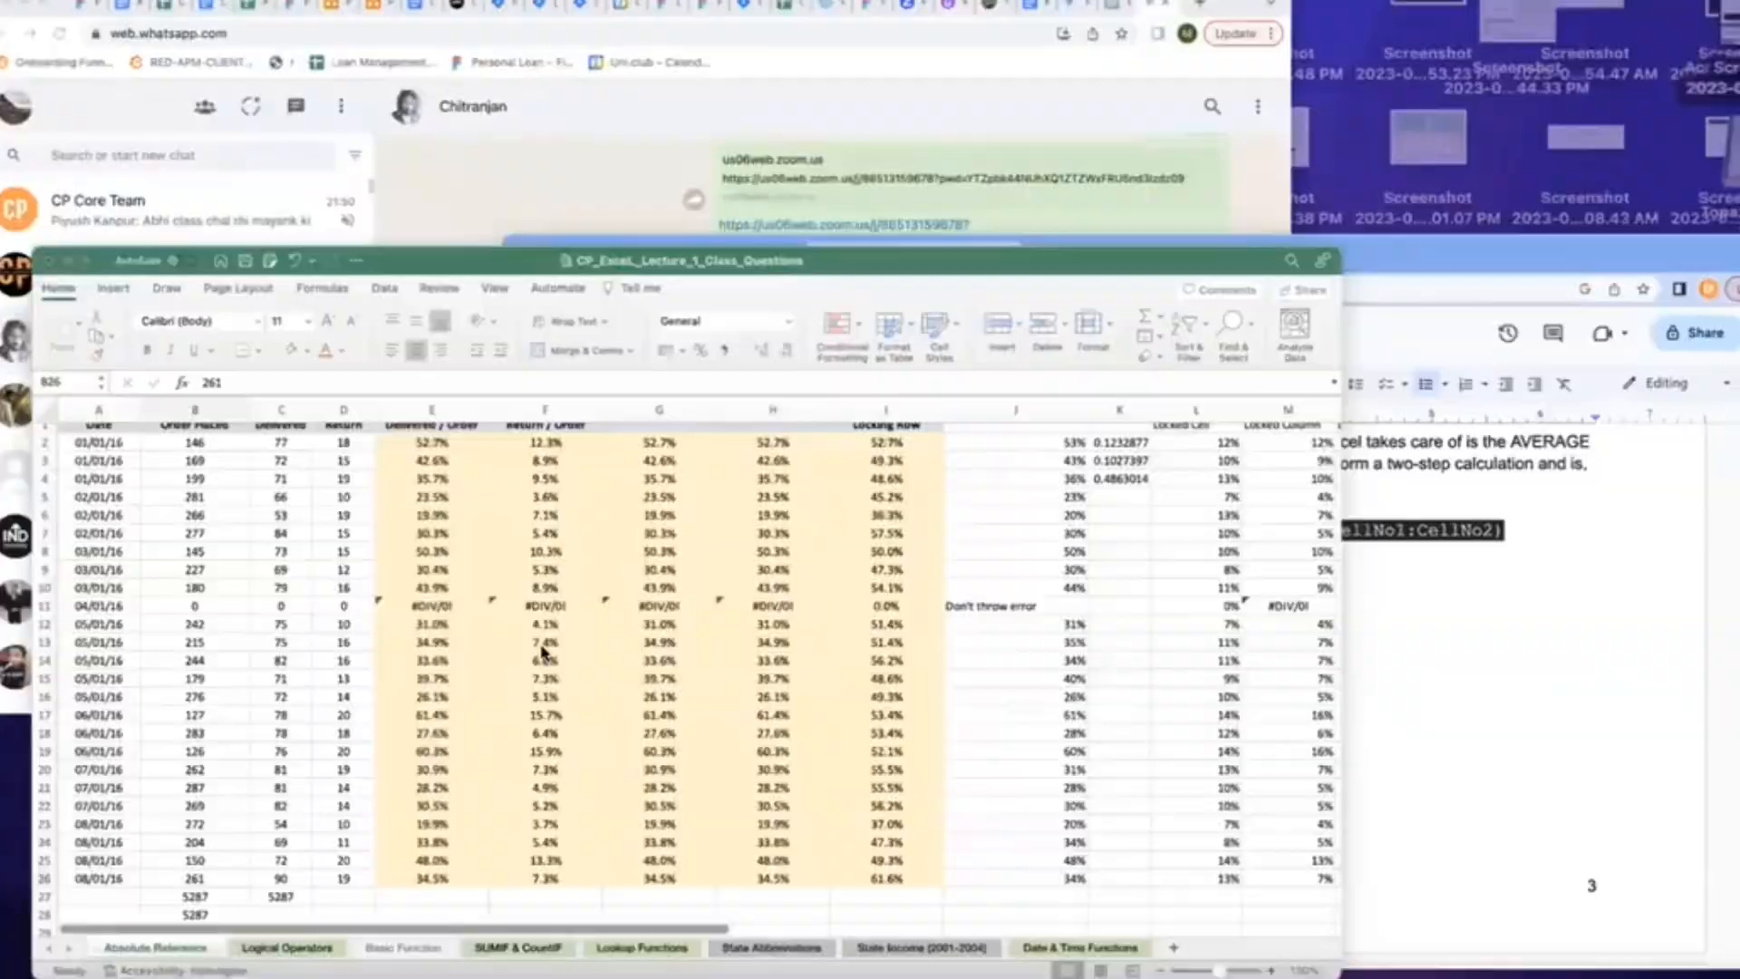
Step: Move the Order Placed total from B28 to B30 and label it SUM in cell A30
{"action": "scroll", "coordinate": [195, 784], "scroll_direction": "down", "scroll_amount": 3}
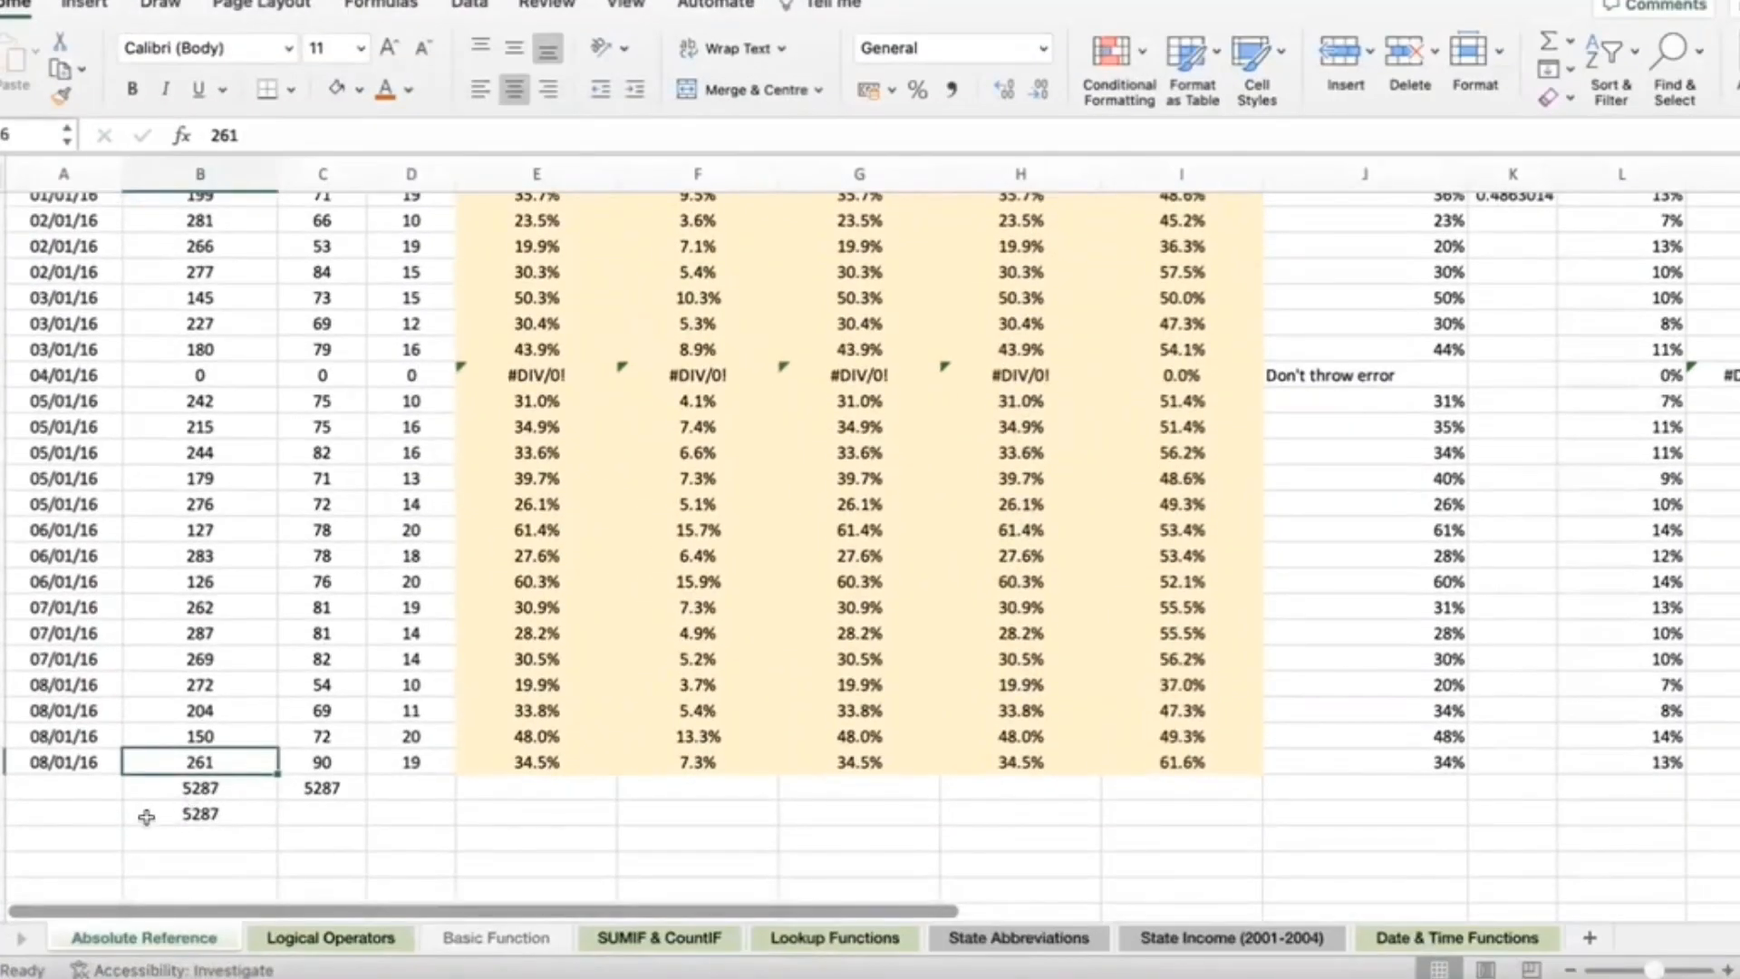
{"action": "left_click", "coordinate": [153, 809]}
{"action": "left_click_drag", "start_coordinate": [167, 795], "coordinate": [187, 859]}
{"action": "left_click", "coordinate": [88, 861]}
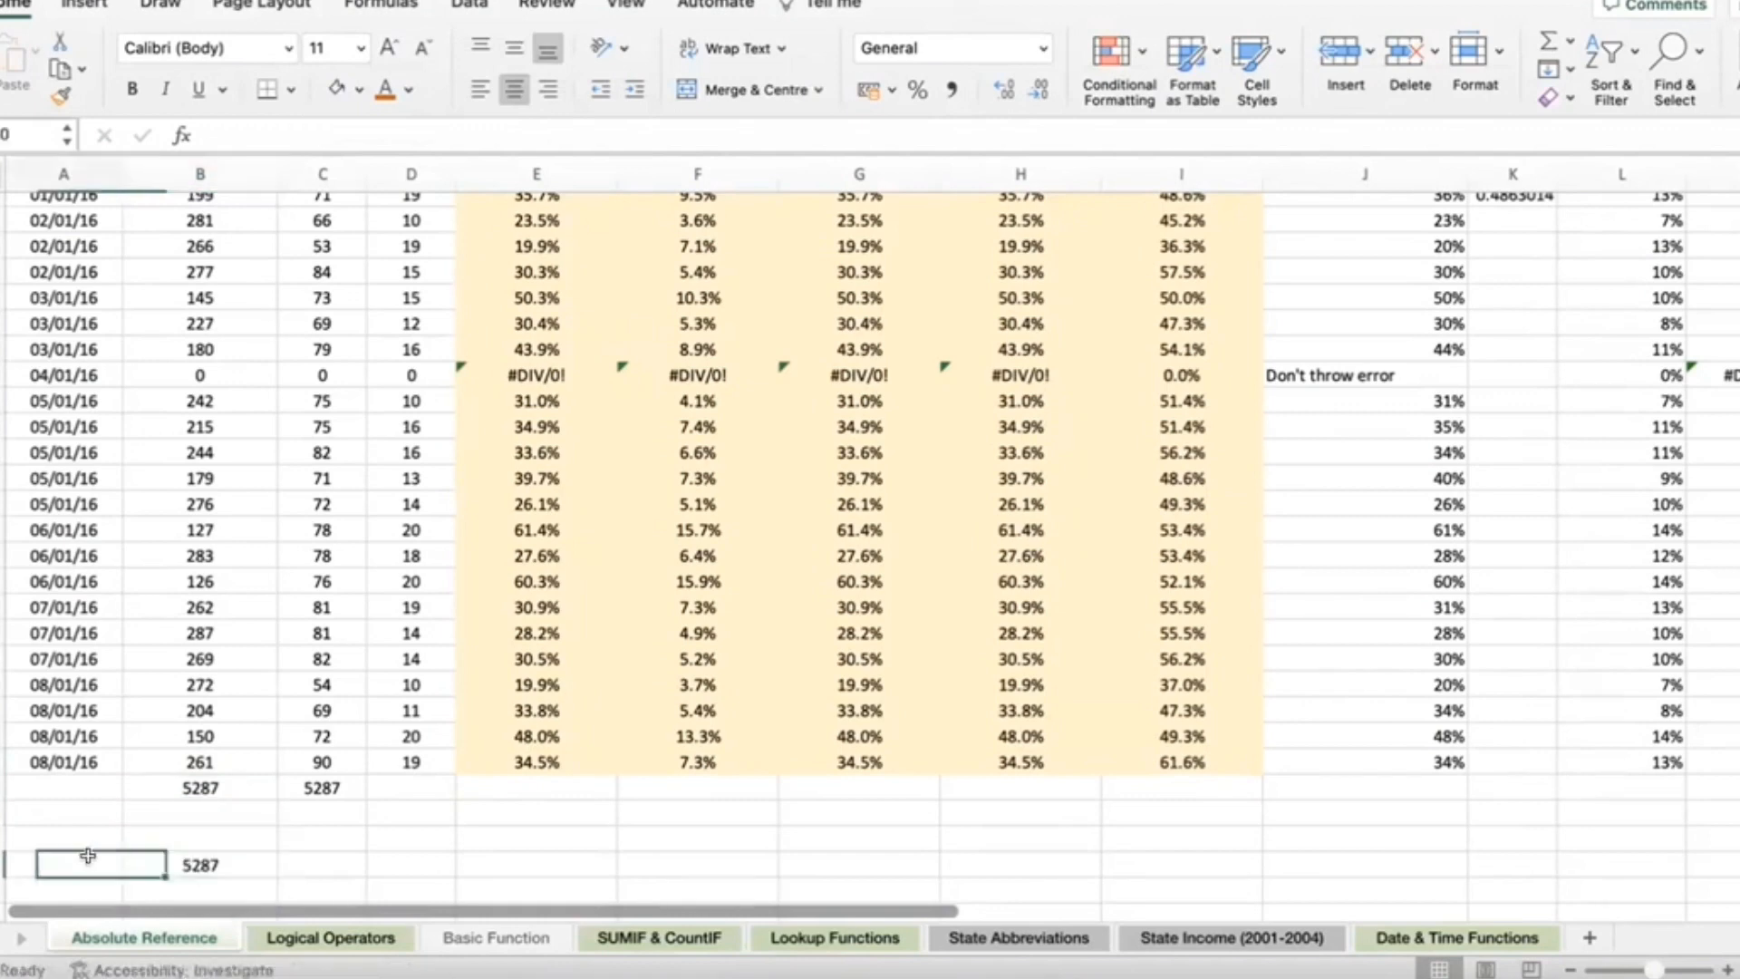
{"action": "type", "text": "SUM"}
{"action": "key", "text": "Return"}
Step: Enter the label Average in cell A31 and clear the duplicate totals in B27:C27
{"action": "scroll", "coordinate": [96, 852], "scroll_direction": "down", "scroll_amount": 3}
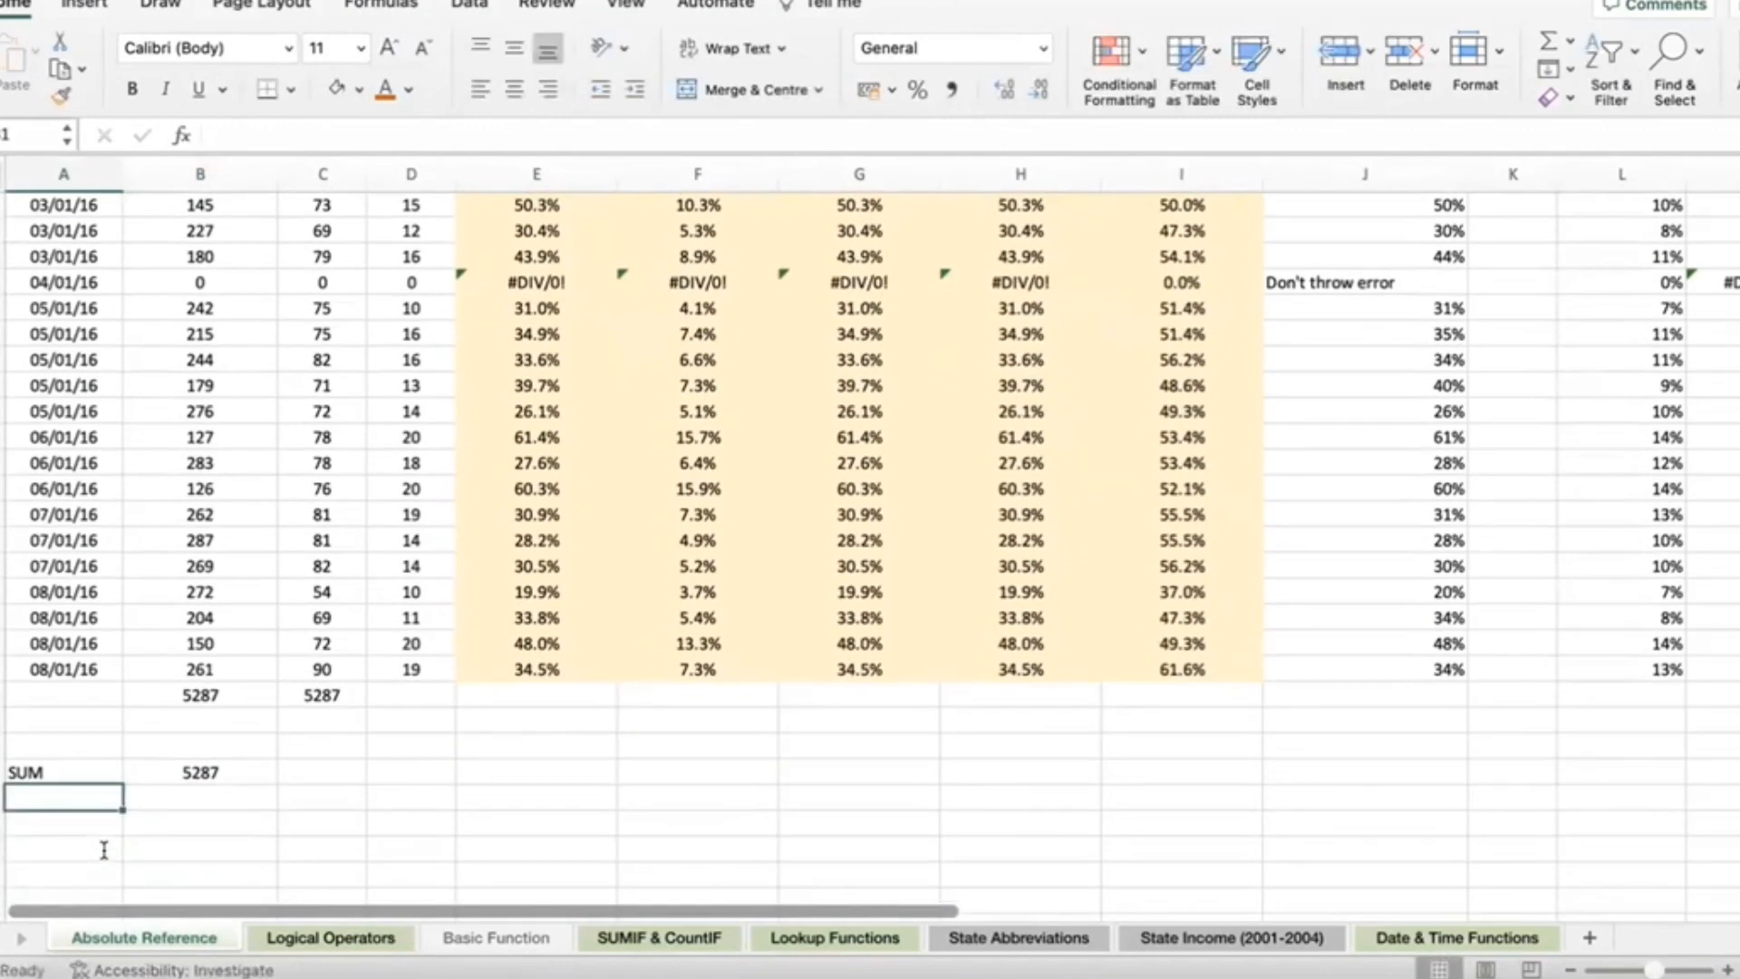
{"action": "type", "text": "Average"}
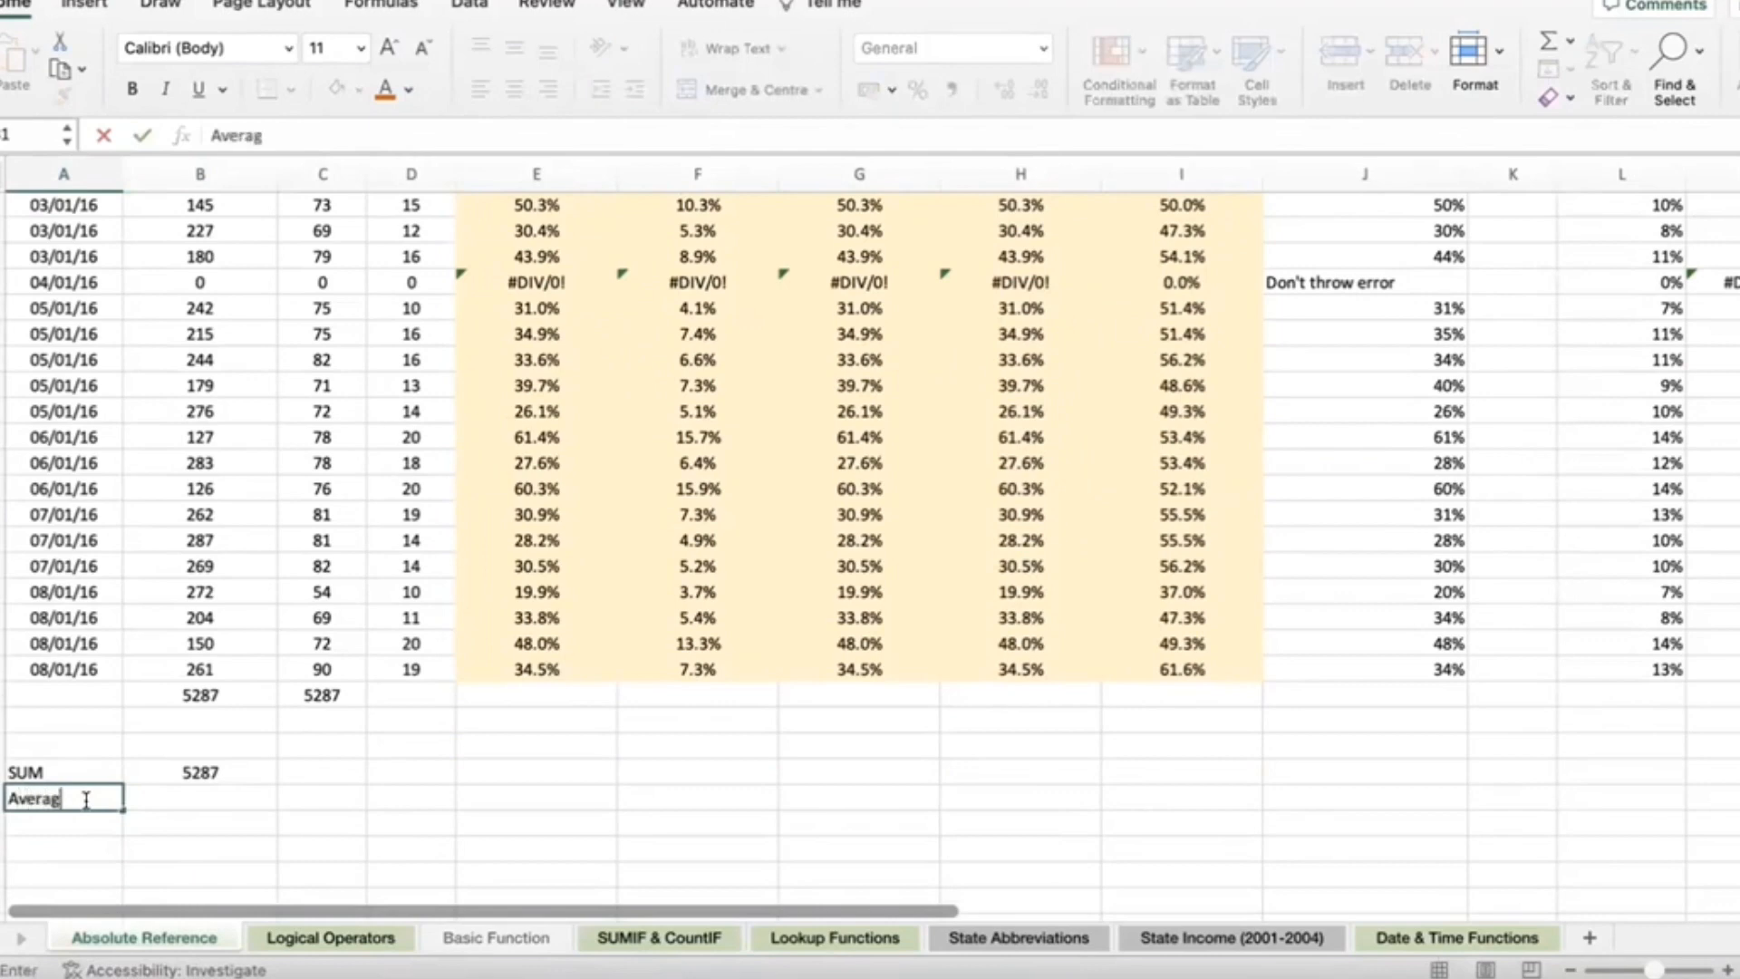
{"action": "key", "text": "Return"}
{"action": "left_click_drag", "start_coordinate": [204, 695], "coordinate": [350, 691]}
{"action": "key", "text": "Delete"}
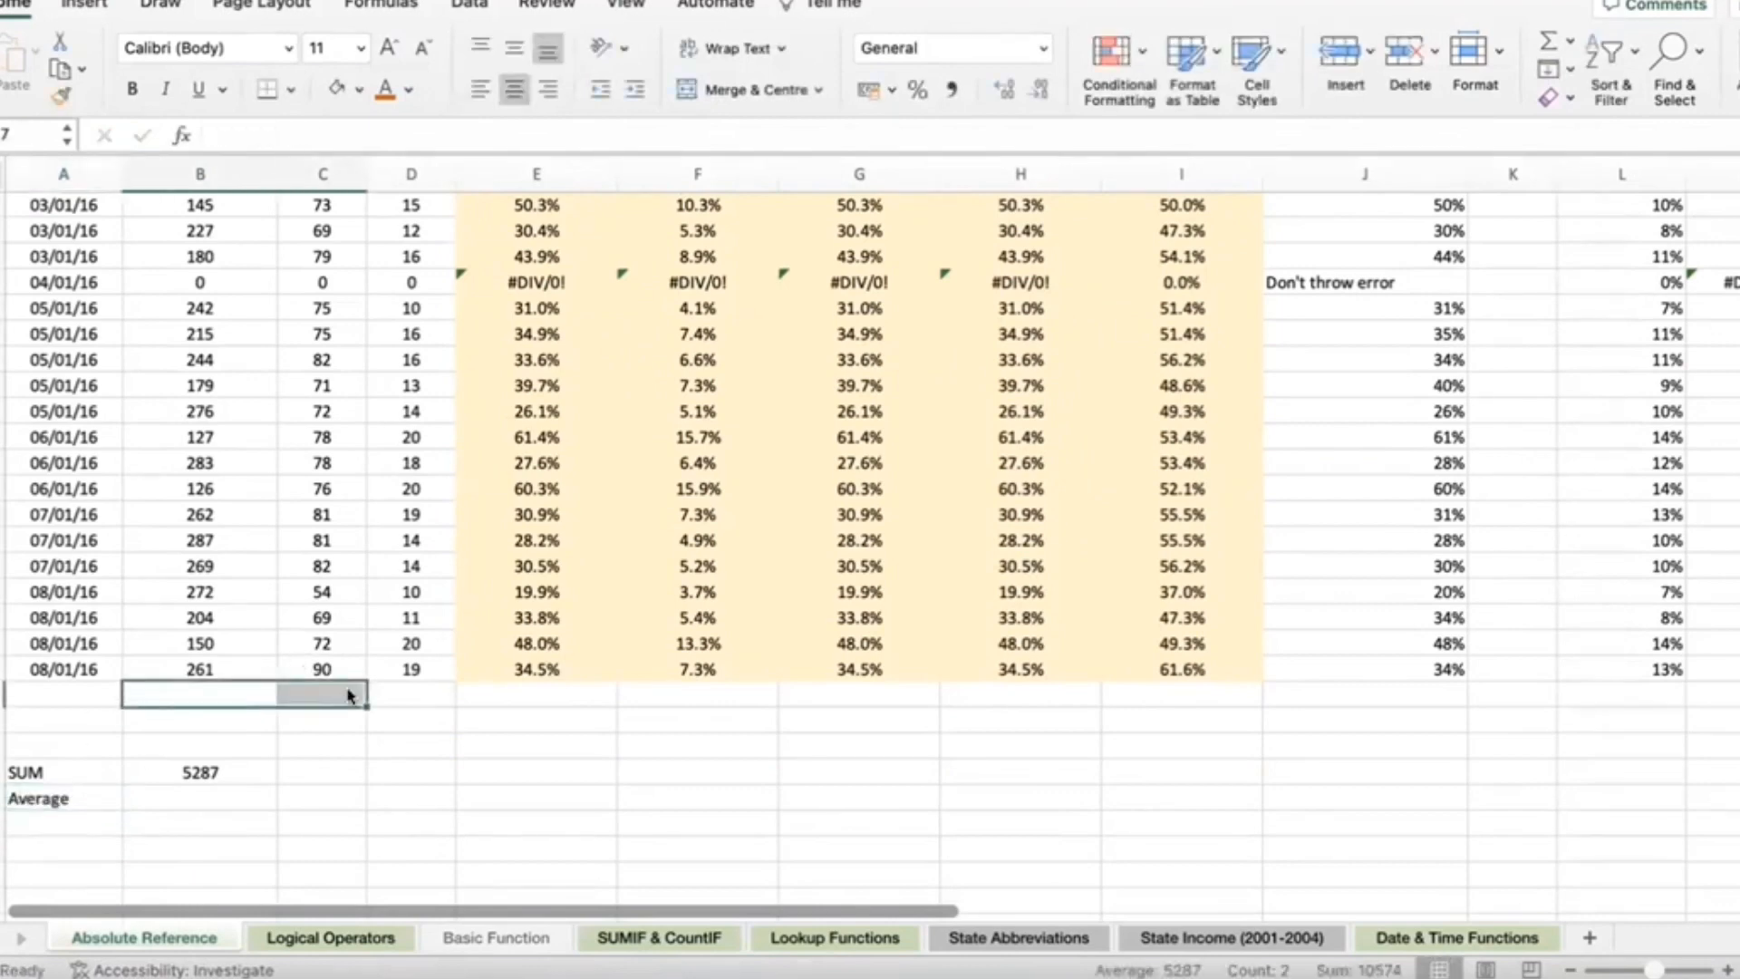
Step: Enter =AVERAGE(B2:B26) in cell B31, selecting the range upward from B26 without the header, and reselect the result
{"action": "left_click", "coordinate": [155, 795]}
{"action": "type", "text": "=Va"}
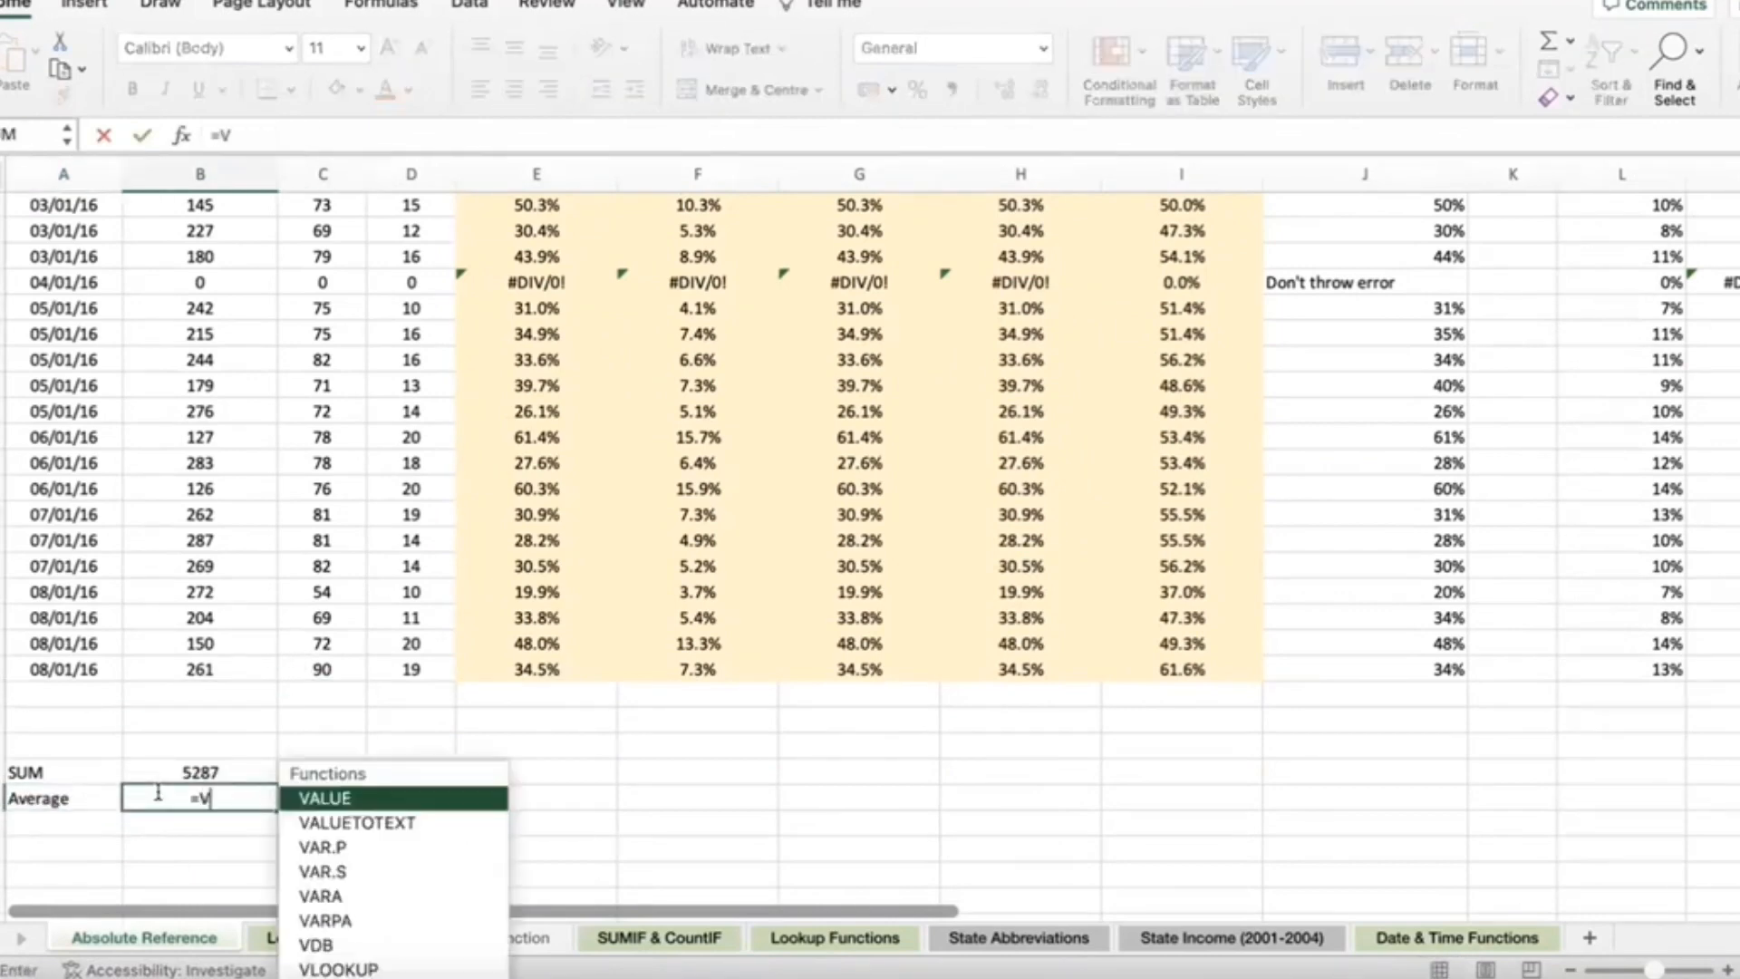
{"action": "key", "text": "BackSpace"}
{"action": "key", "text": "BackSpace"}
{"action": "key", "text": "BackSpace"}
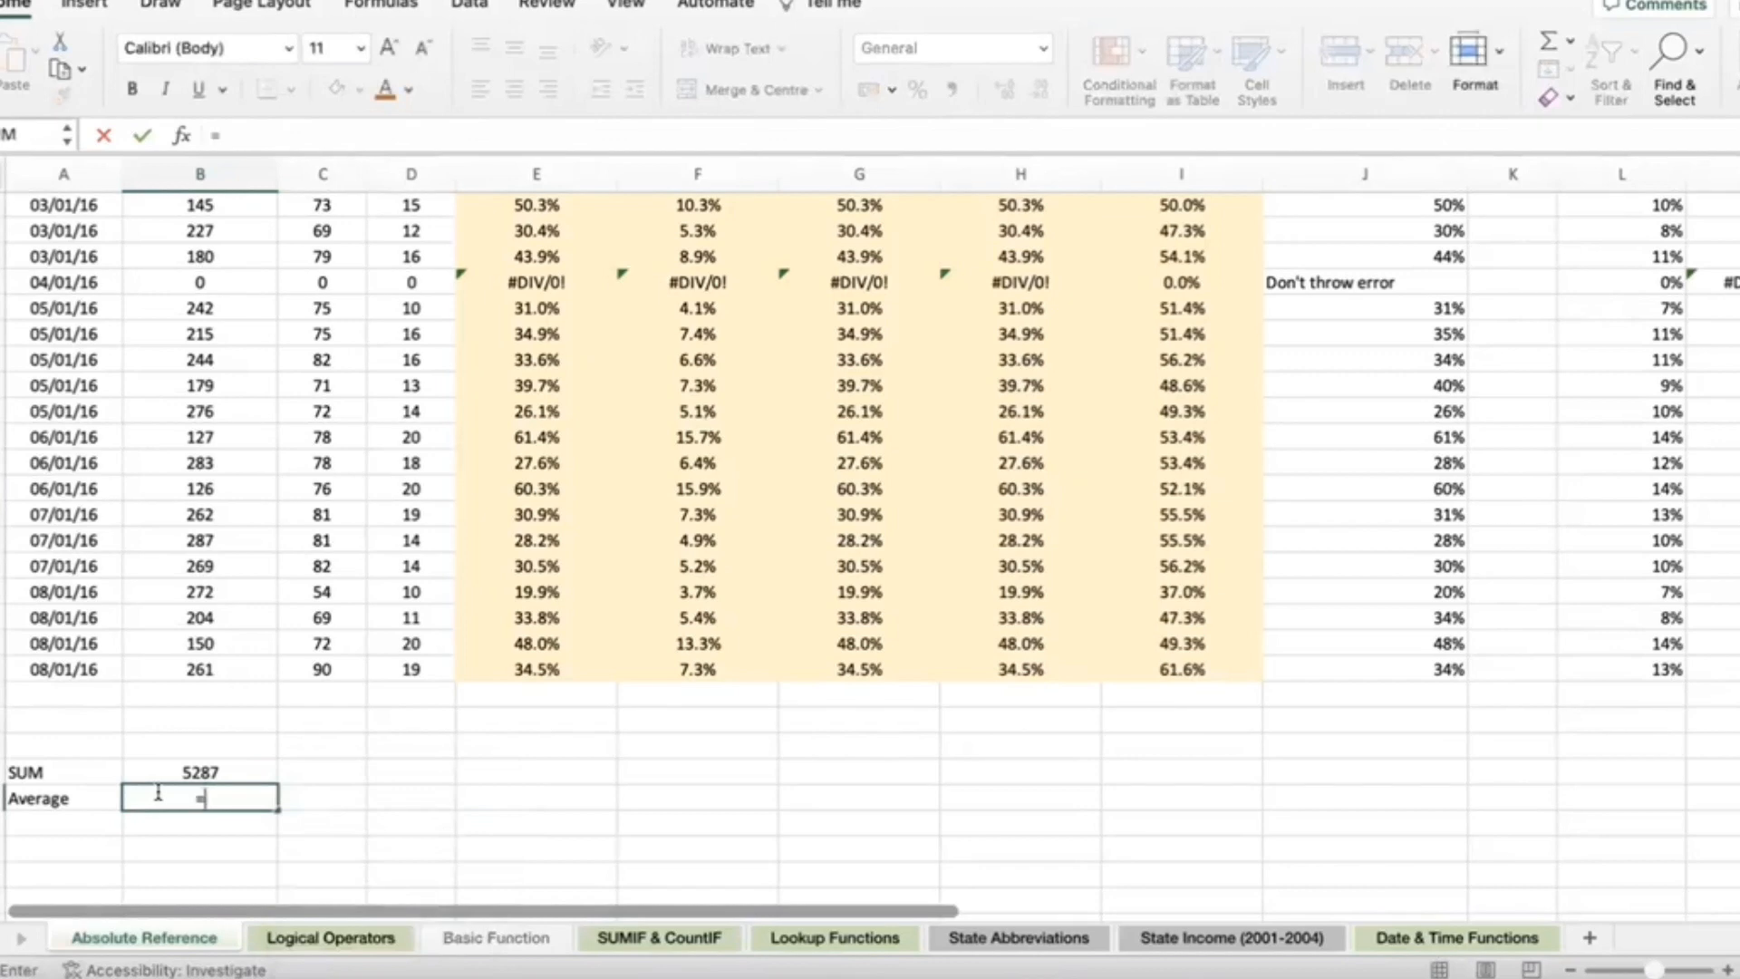
{"action": "type", "text": "Ave"}
{"action": "key", "text": "Tab"}
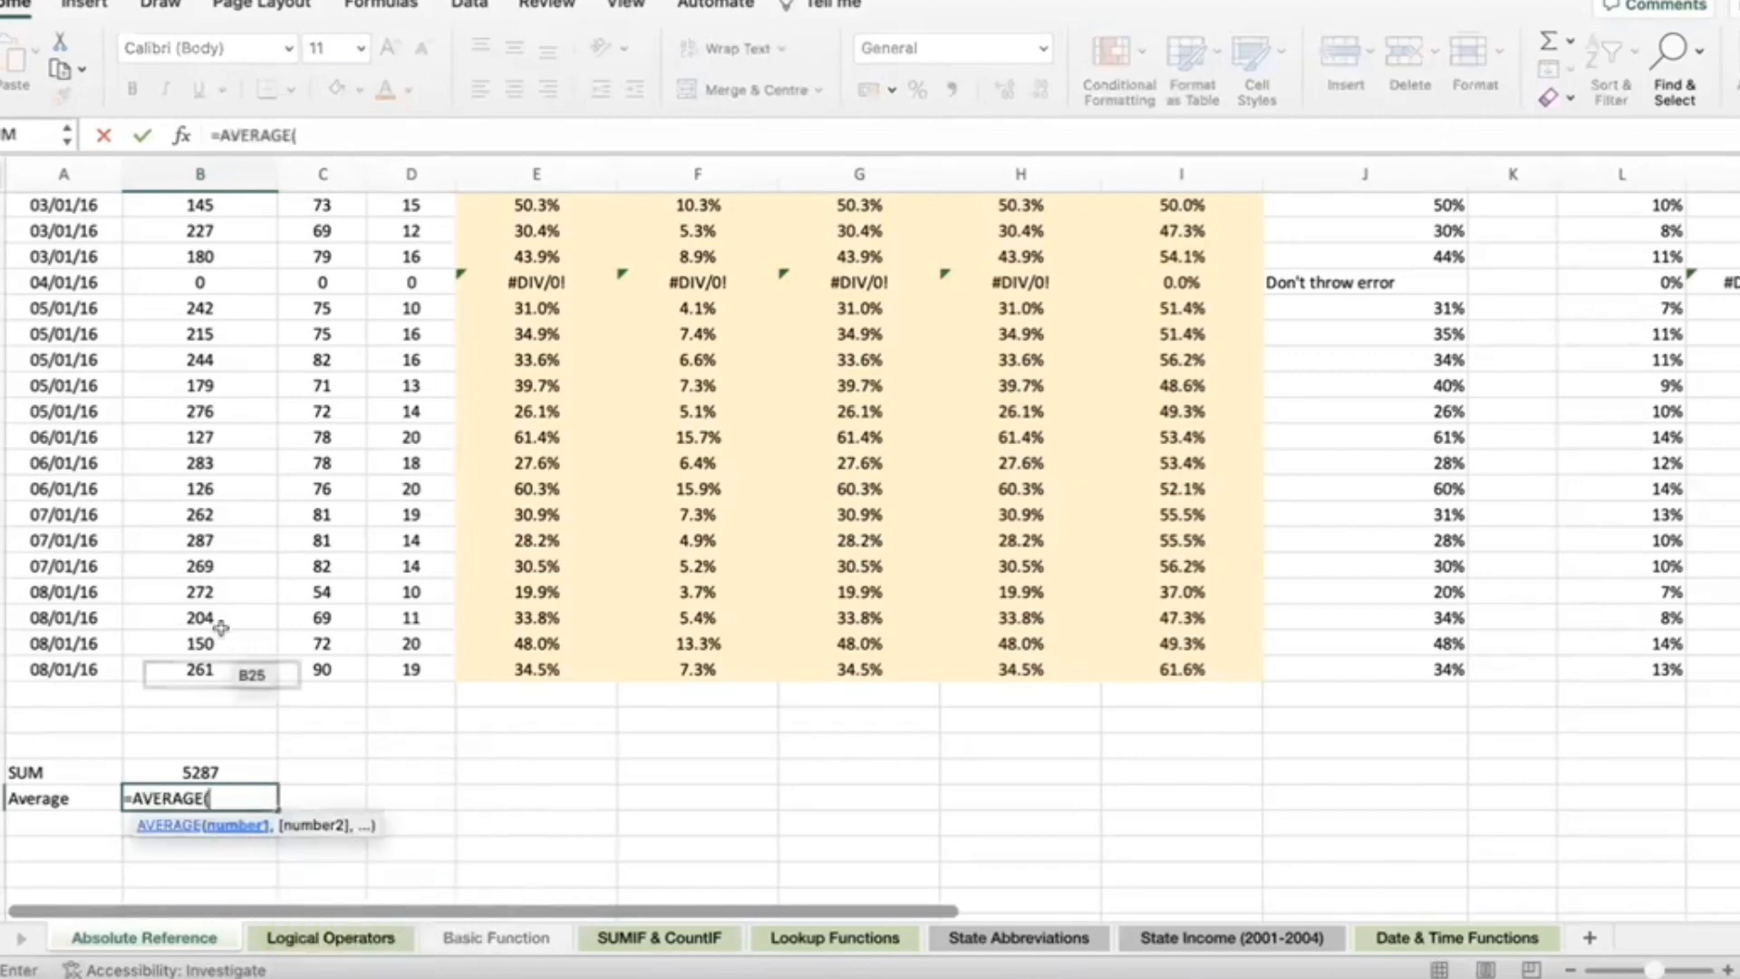
{"action": "left_click", "coordinate": [206, 668]}
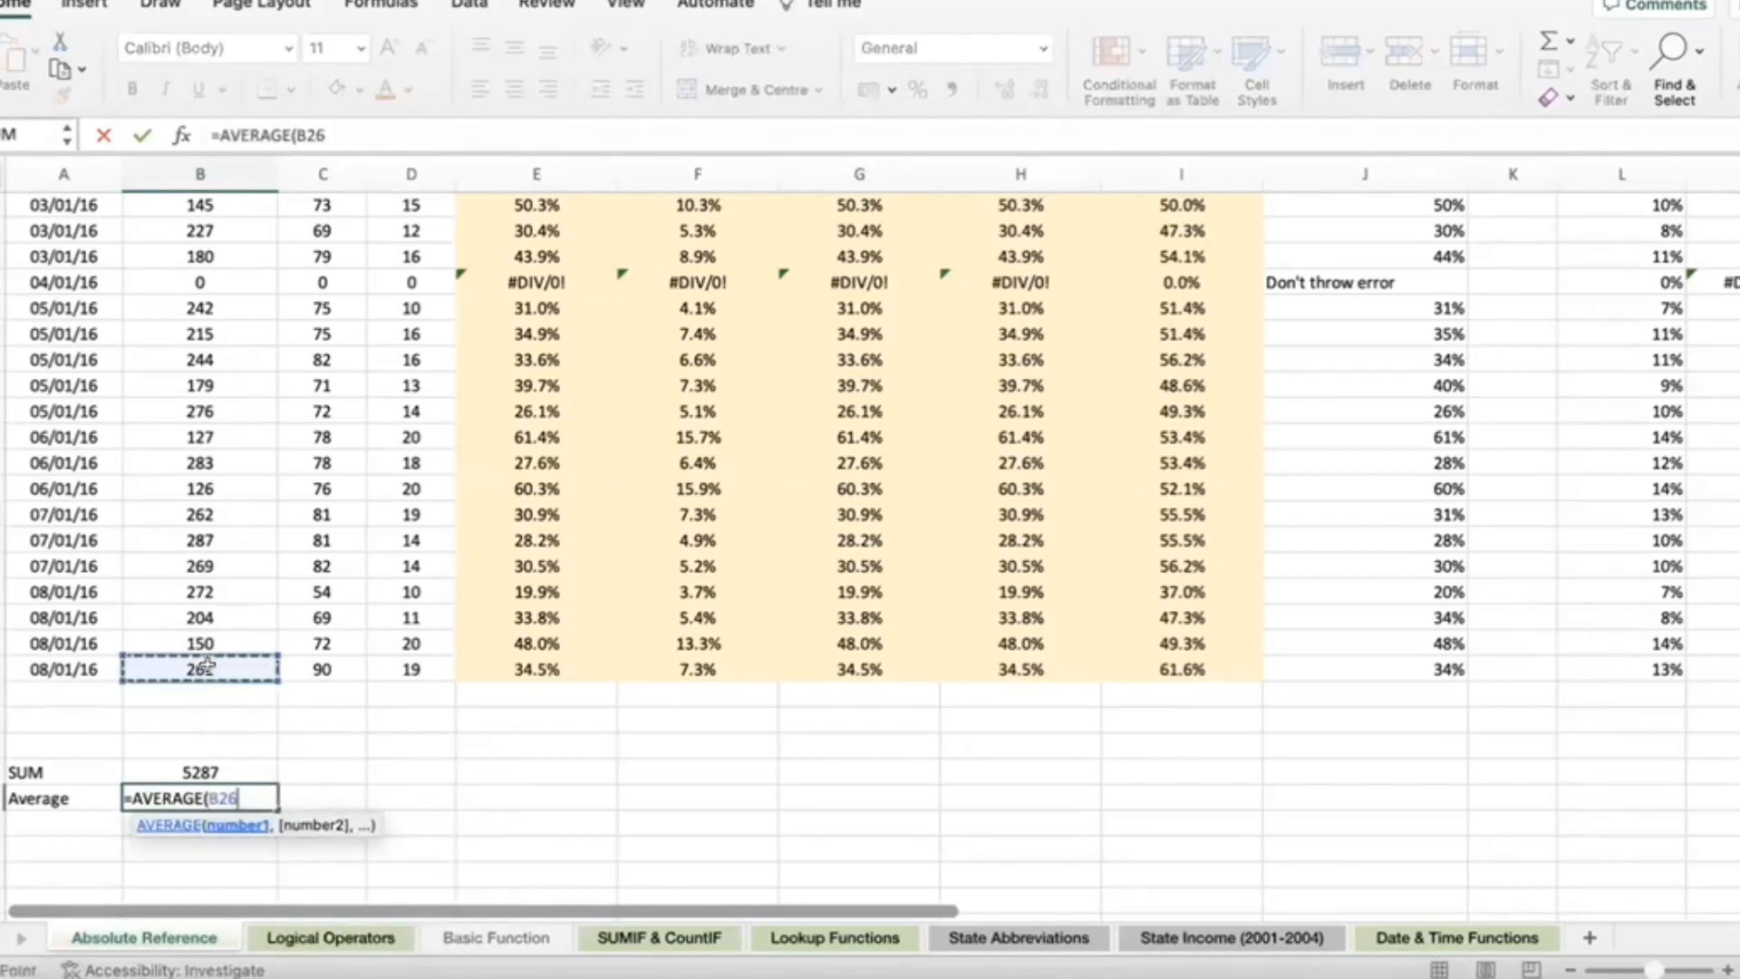
{"action": "key", "text": "ctrl+shift+Up"}
{"action": "key", "text": "shift+Down"}
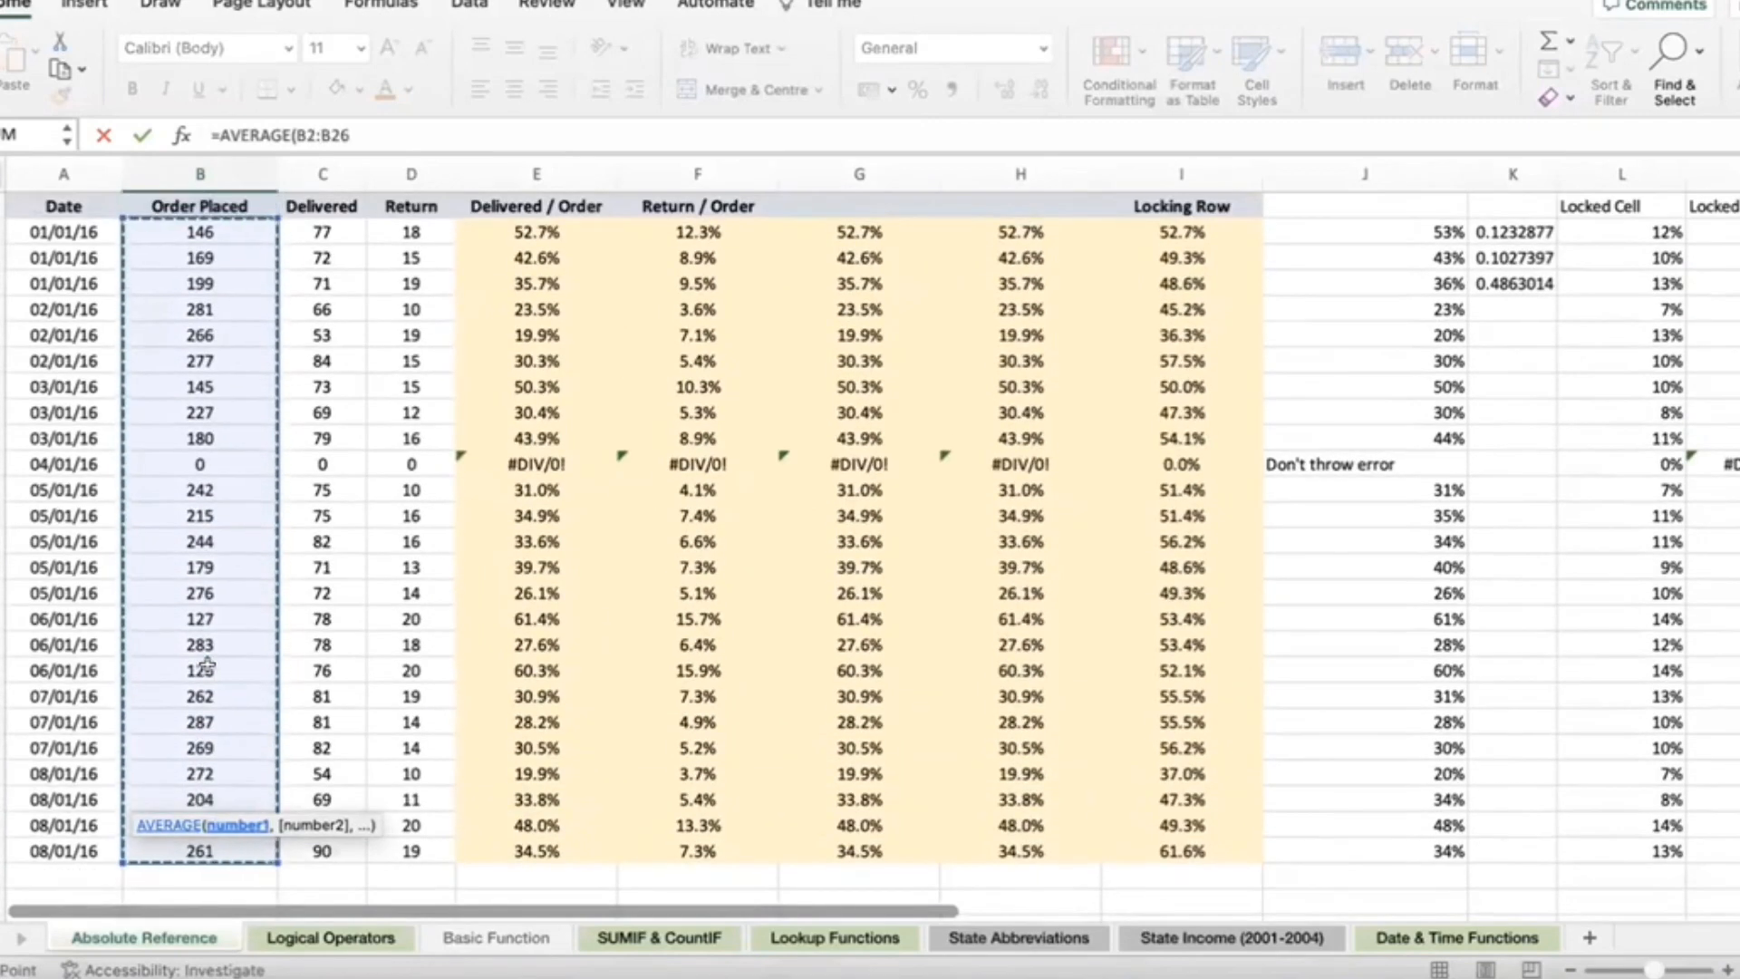
{"action": "key", "text": "Return"}
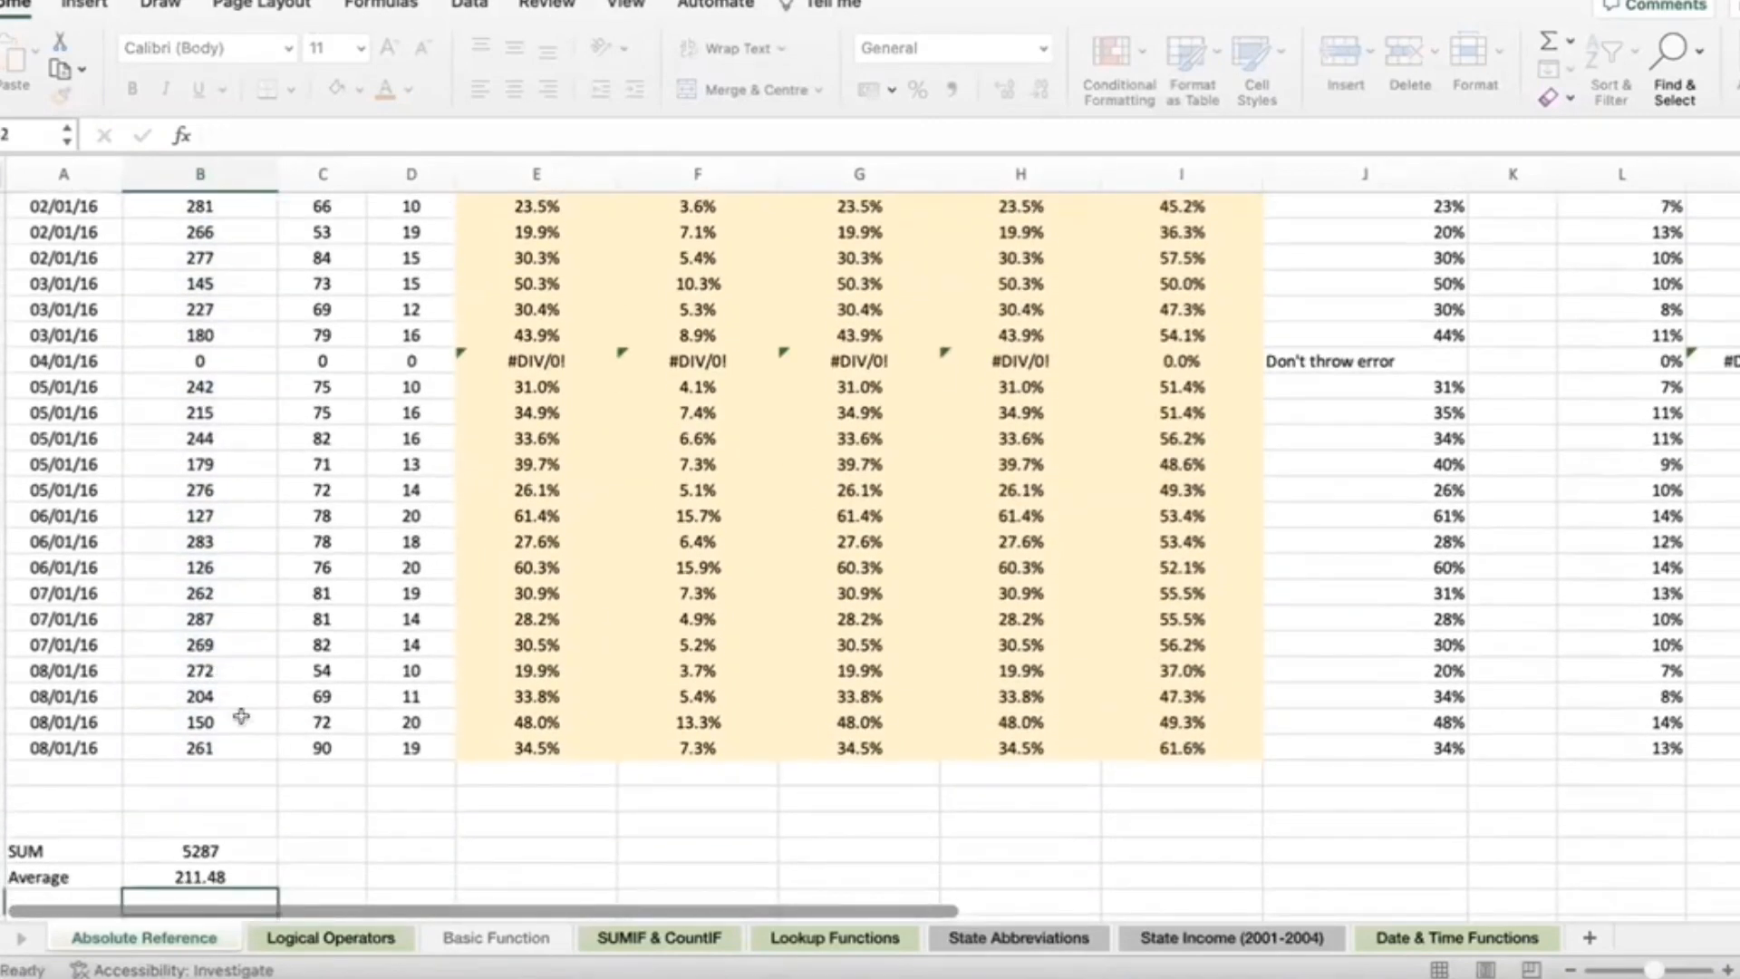
{"action": "scroll", "coordinate": [242, 716], "scroll_direction": "down", "scroll_amount": 3}
{"action": "left_click", "coordinate": [220, 786]}
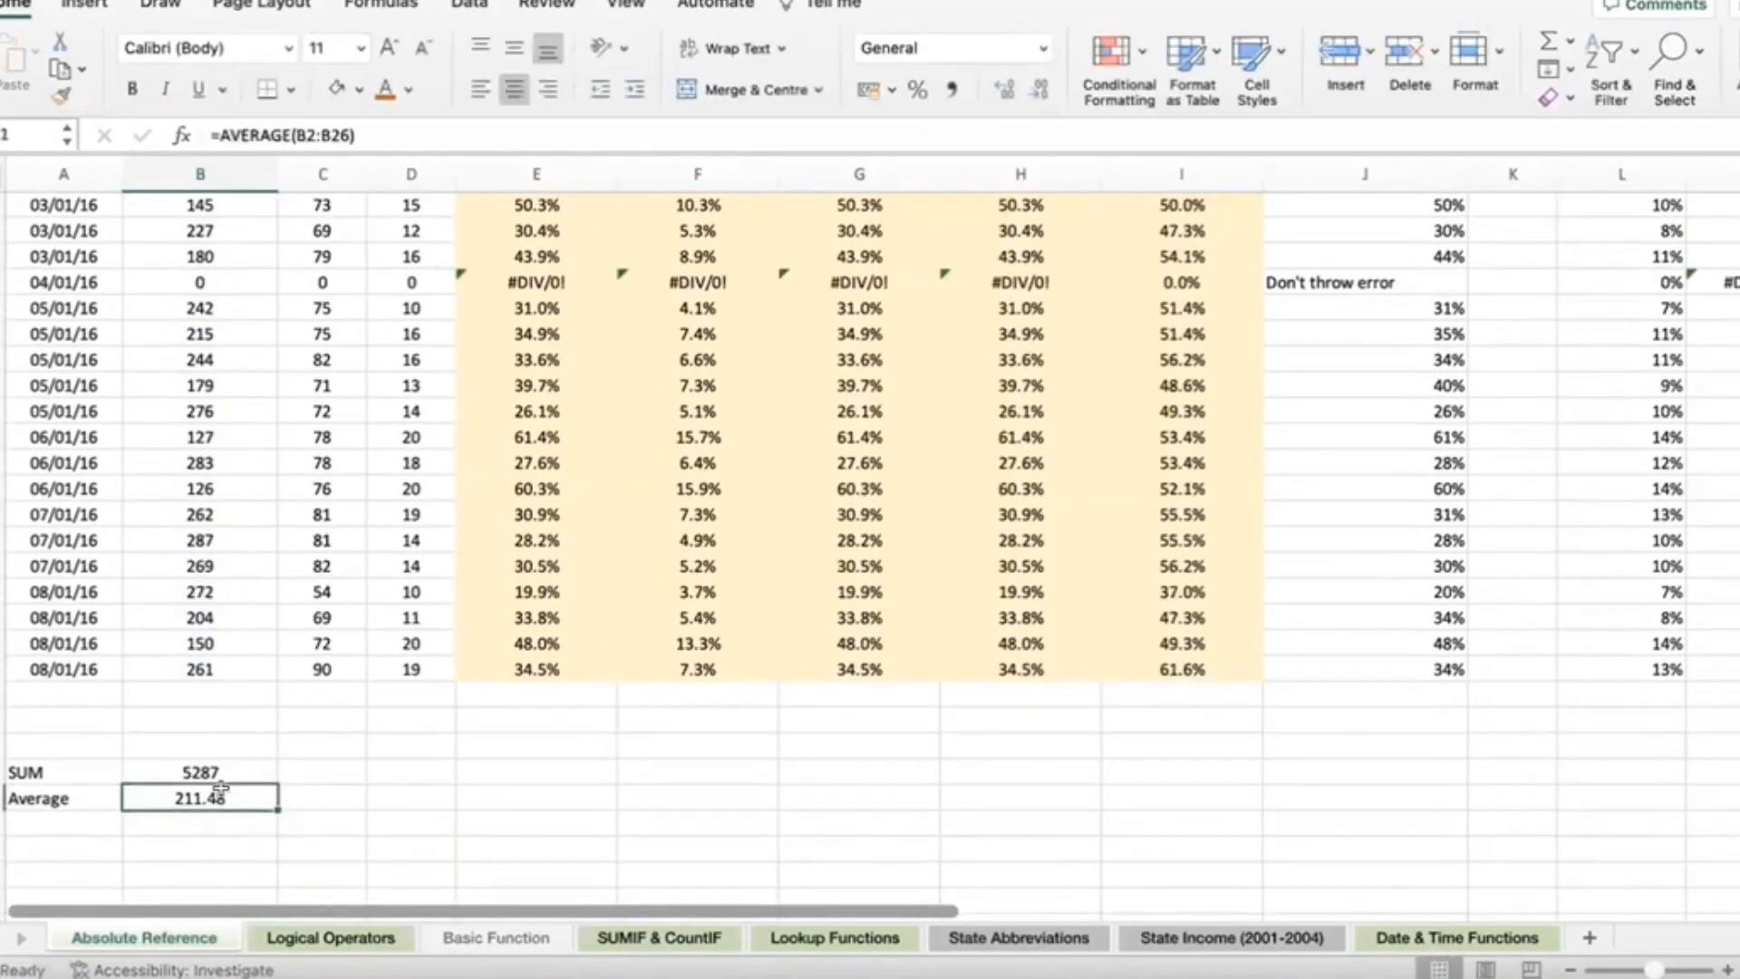
Step: Use AutoSum's Average in cell B27 for the Order Placed values and compare its formula with the one in B31
{"action": "left_click", "coordinate": [306, 809]}
{"action": "left_click", "coordinate": [198, 703]}
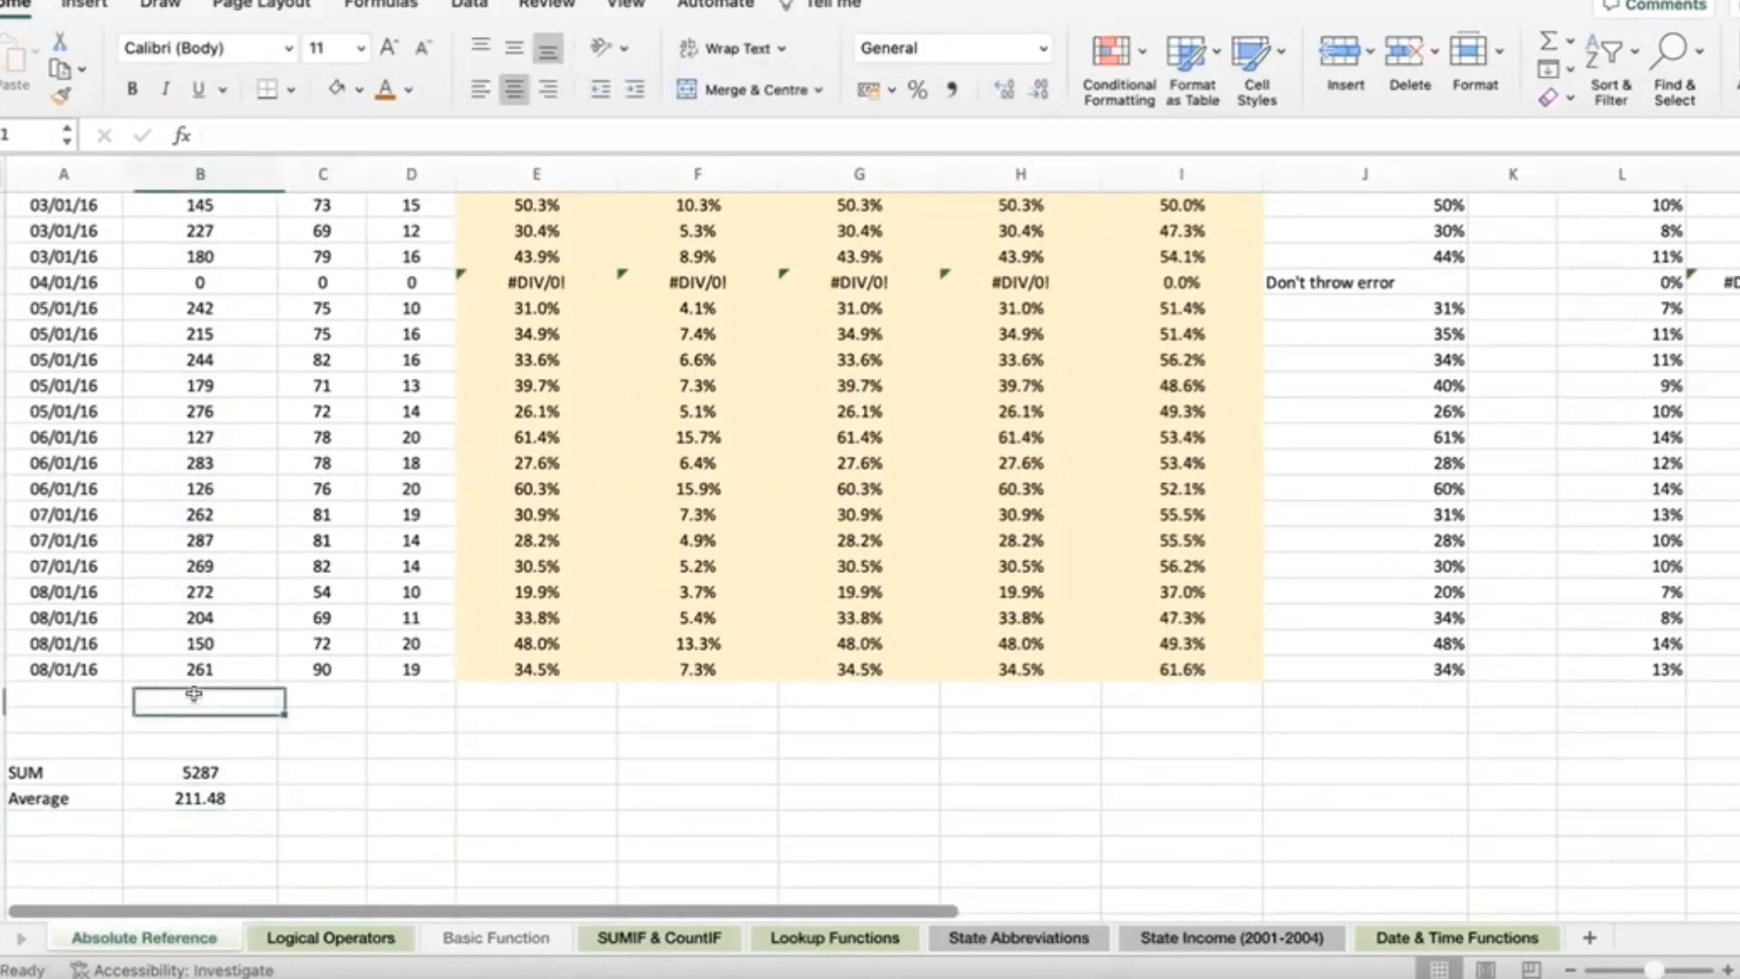
{"action": "left_click", "coordinate": [1570, 41]}
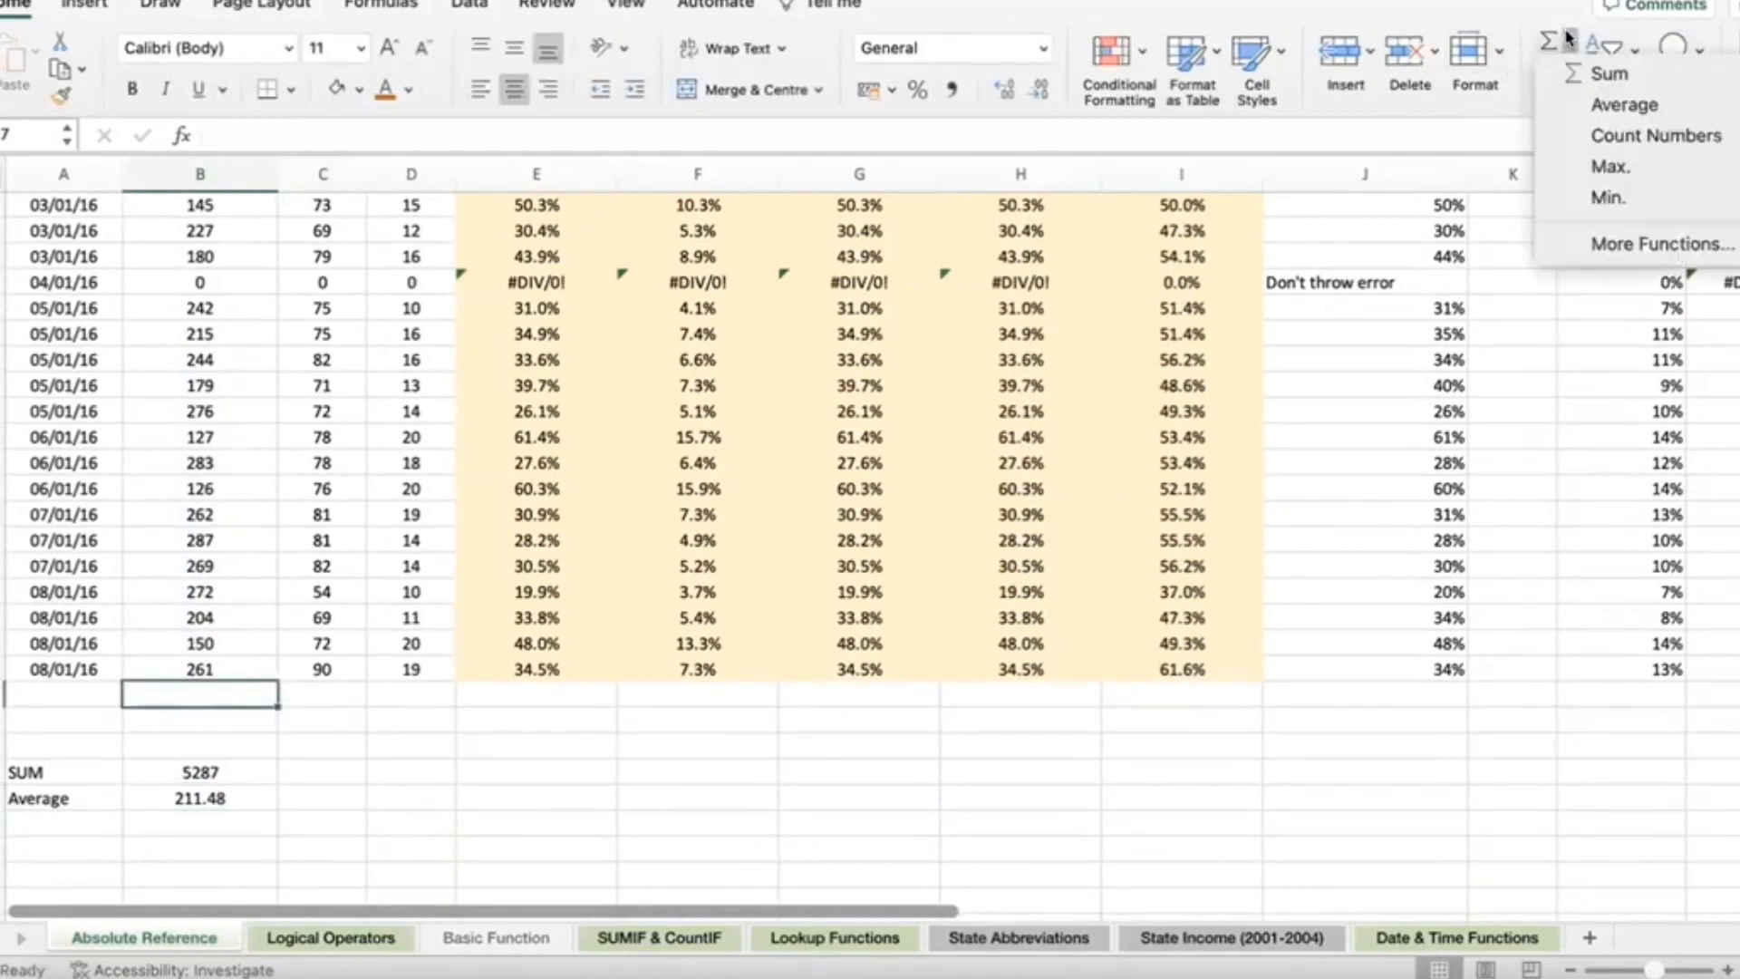
{"action": "left_click", "coordinate": [1595, 105]}
{"action": "key", "text": "Return"}
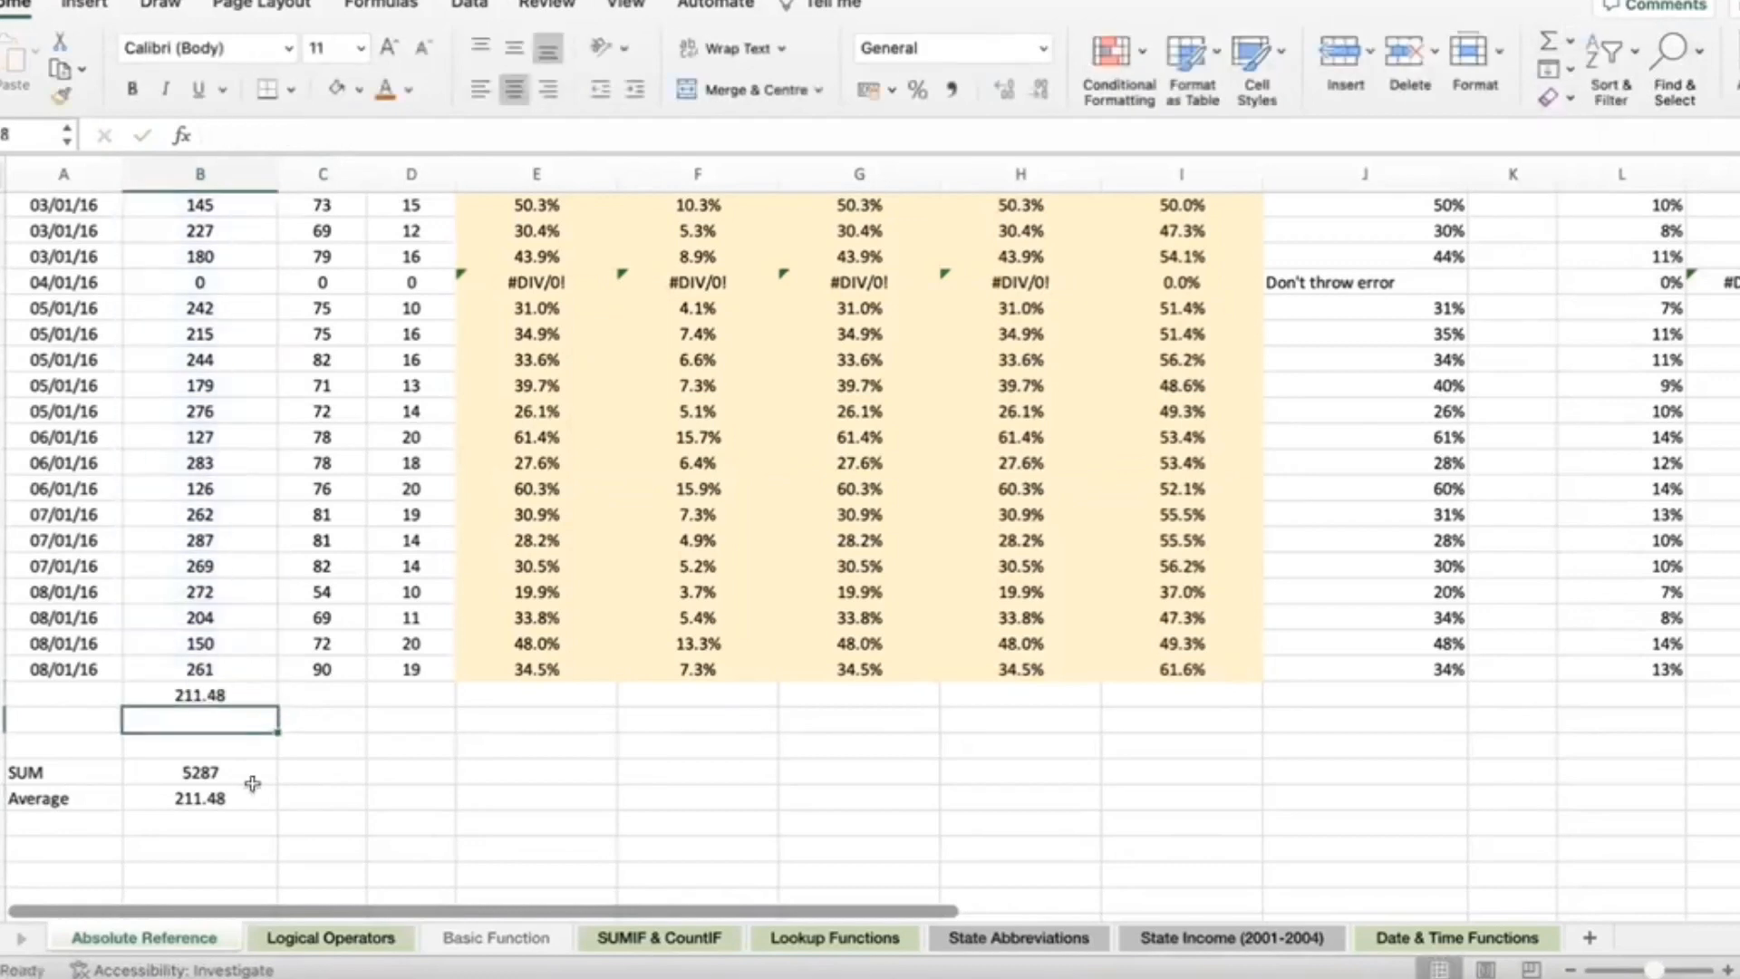
{"action": "left_click", "coordinate": [207, 795]}
{"action": "left_click", "coordinate": [184, 694]}
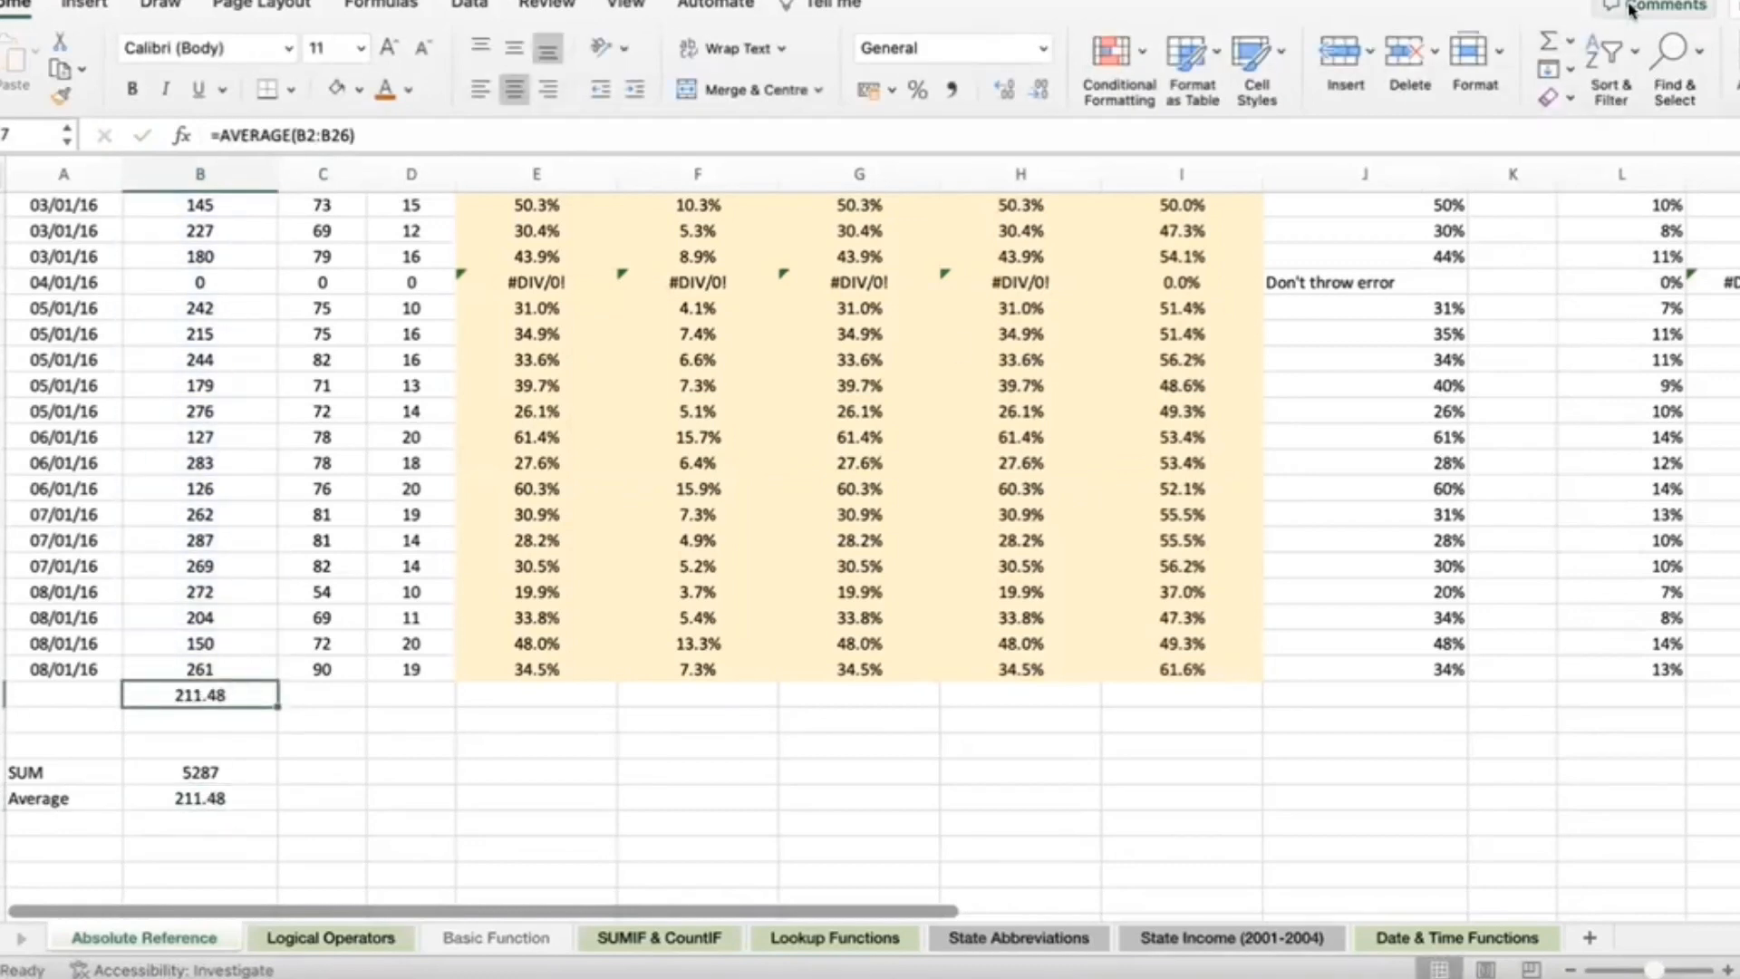
Step: Check the Max. and Min. options of AutoSum and enter the label Max in cell A32
{"action": "left_click", "coordinate": [1570, 41]}
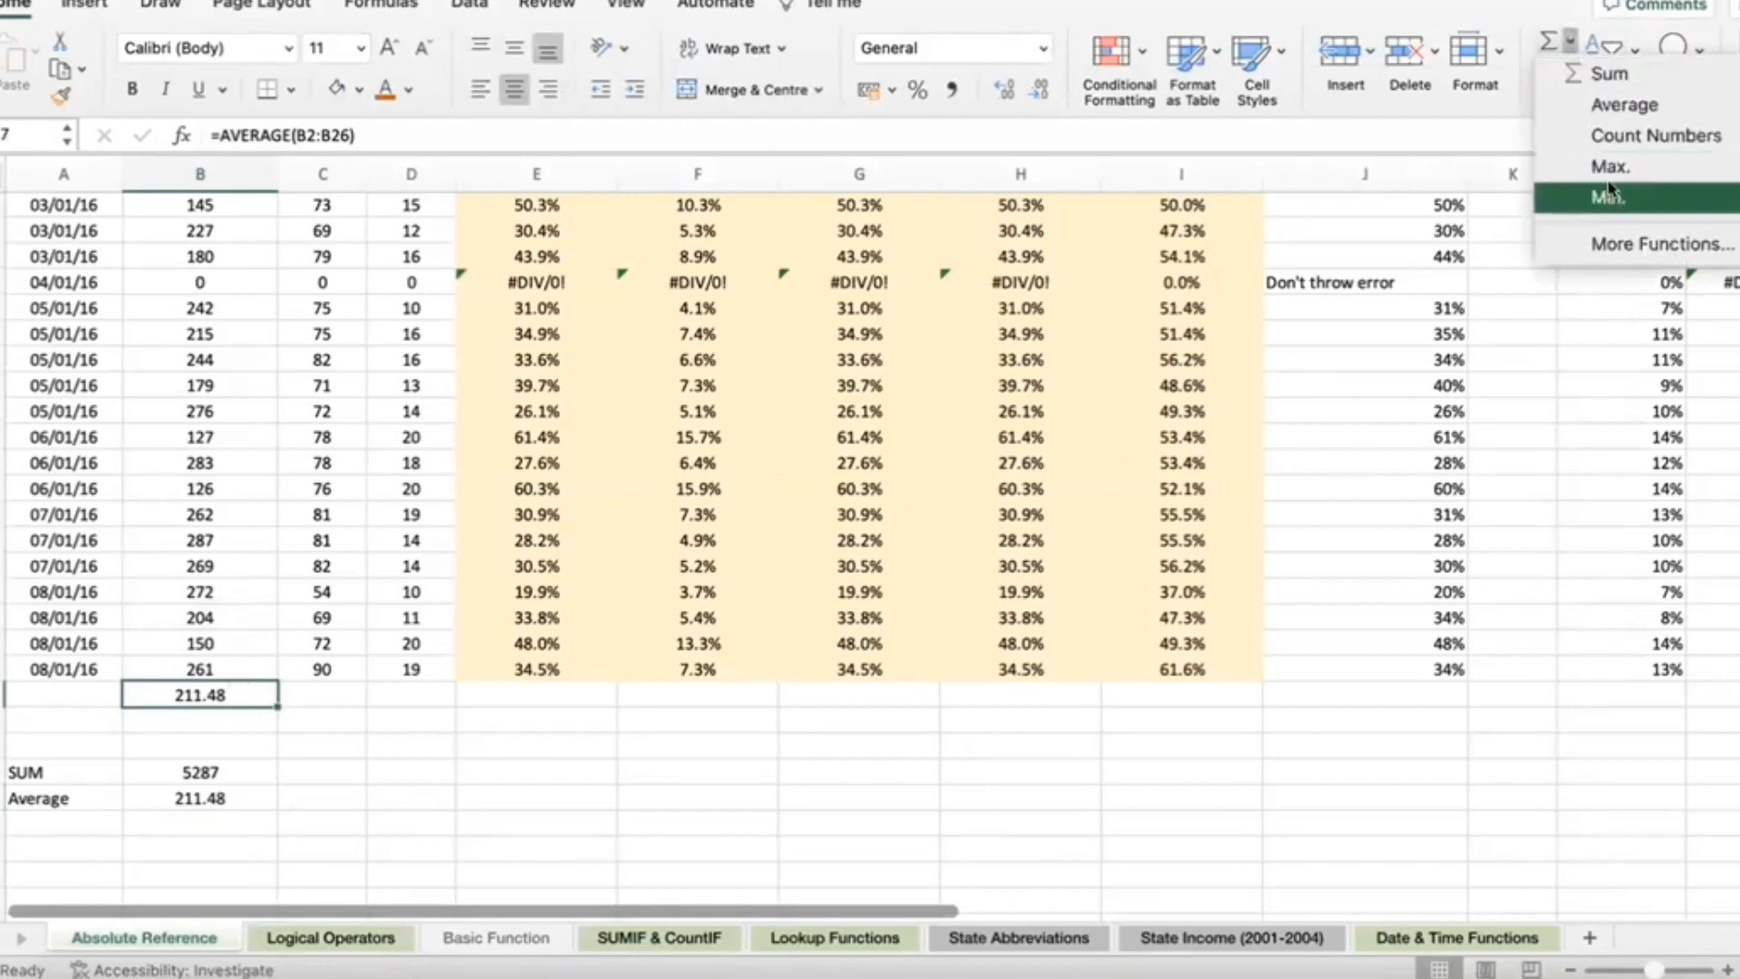
{"action": "left_click", "coordinate": [159, 838]}
{"action": "left_click", "coordinate": [60, 824]}
{"action": "type", "text": "AM"}
{"action": "key", "text": "BackSpace"}
{"action": "key", "text": "BackSpace"}
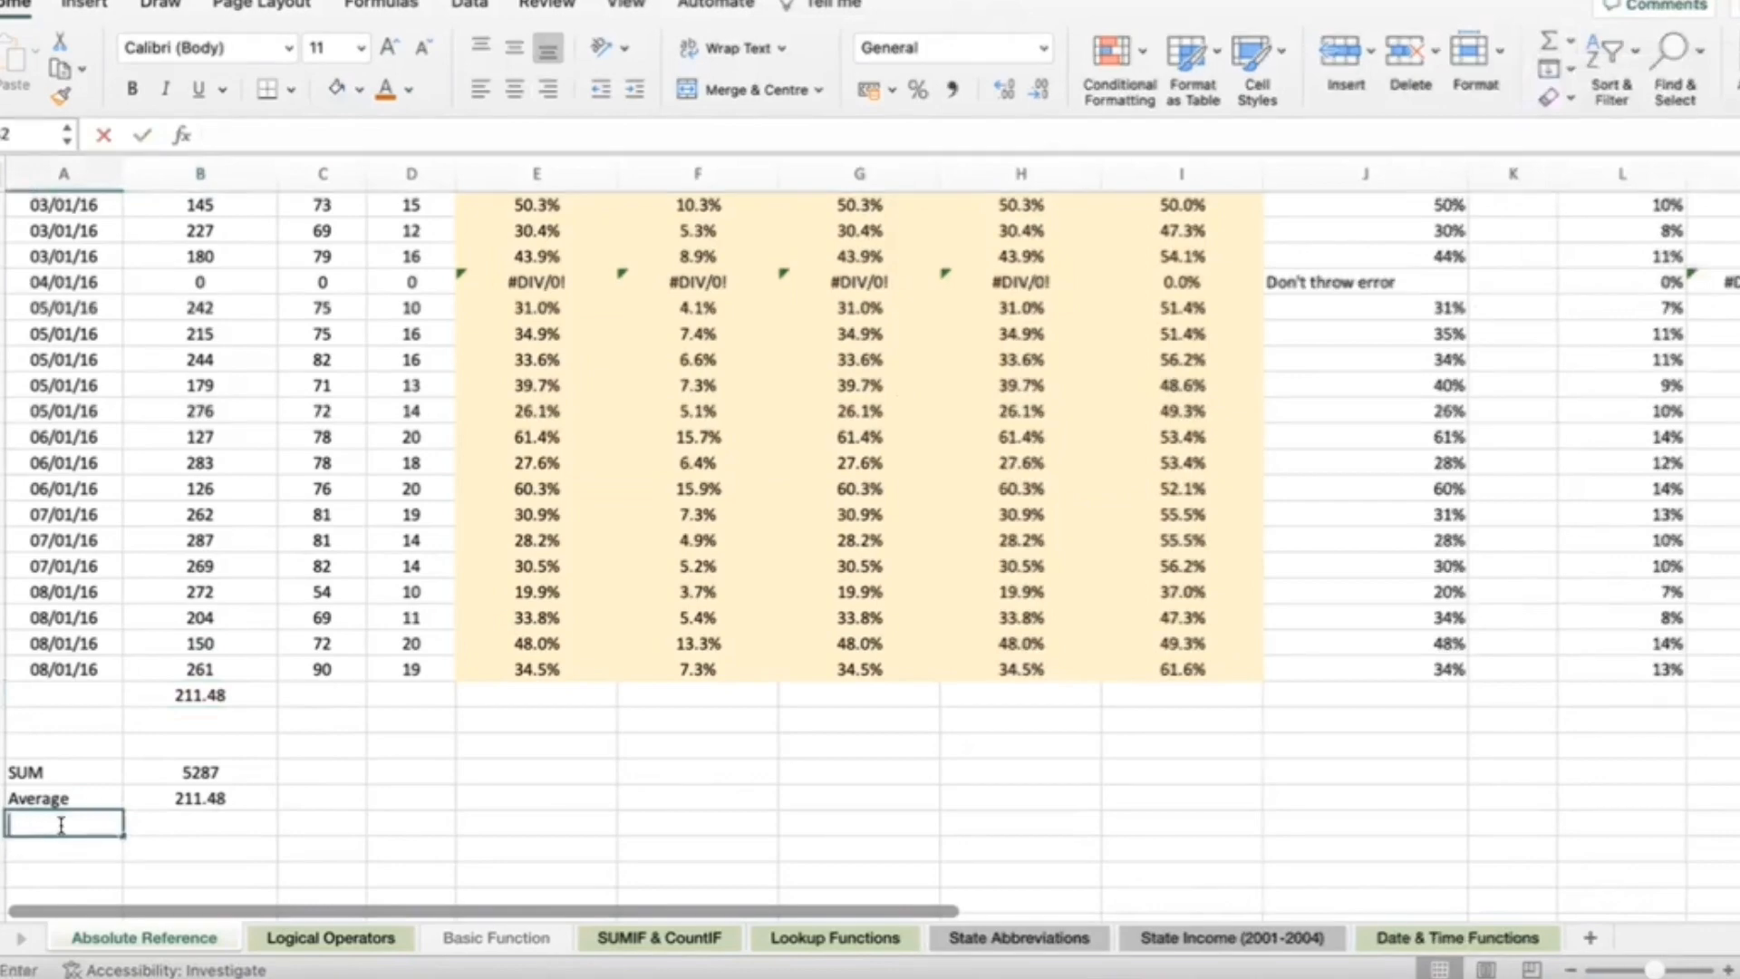
{"action": "type", "text": "Max"}
Step: Enter =MAX(B2:B26) in cell B32, selecting the range upward from B26 without the header, and reselect the result
{"action": "left_click", "coordinate": [198, 813]}
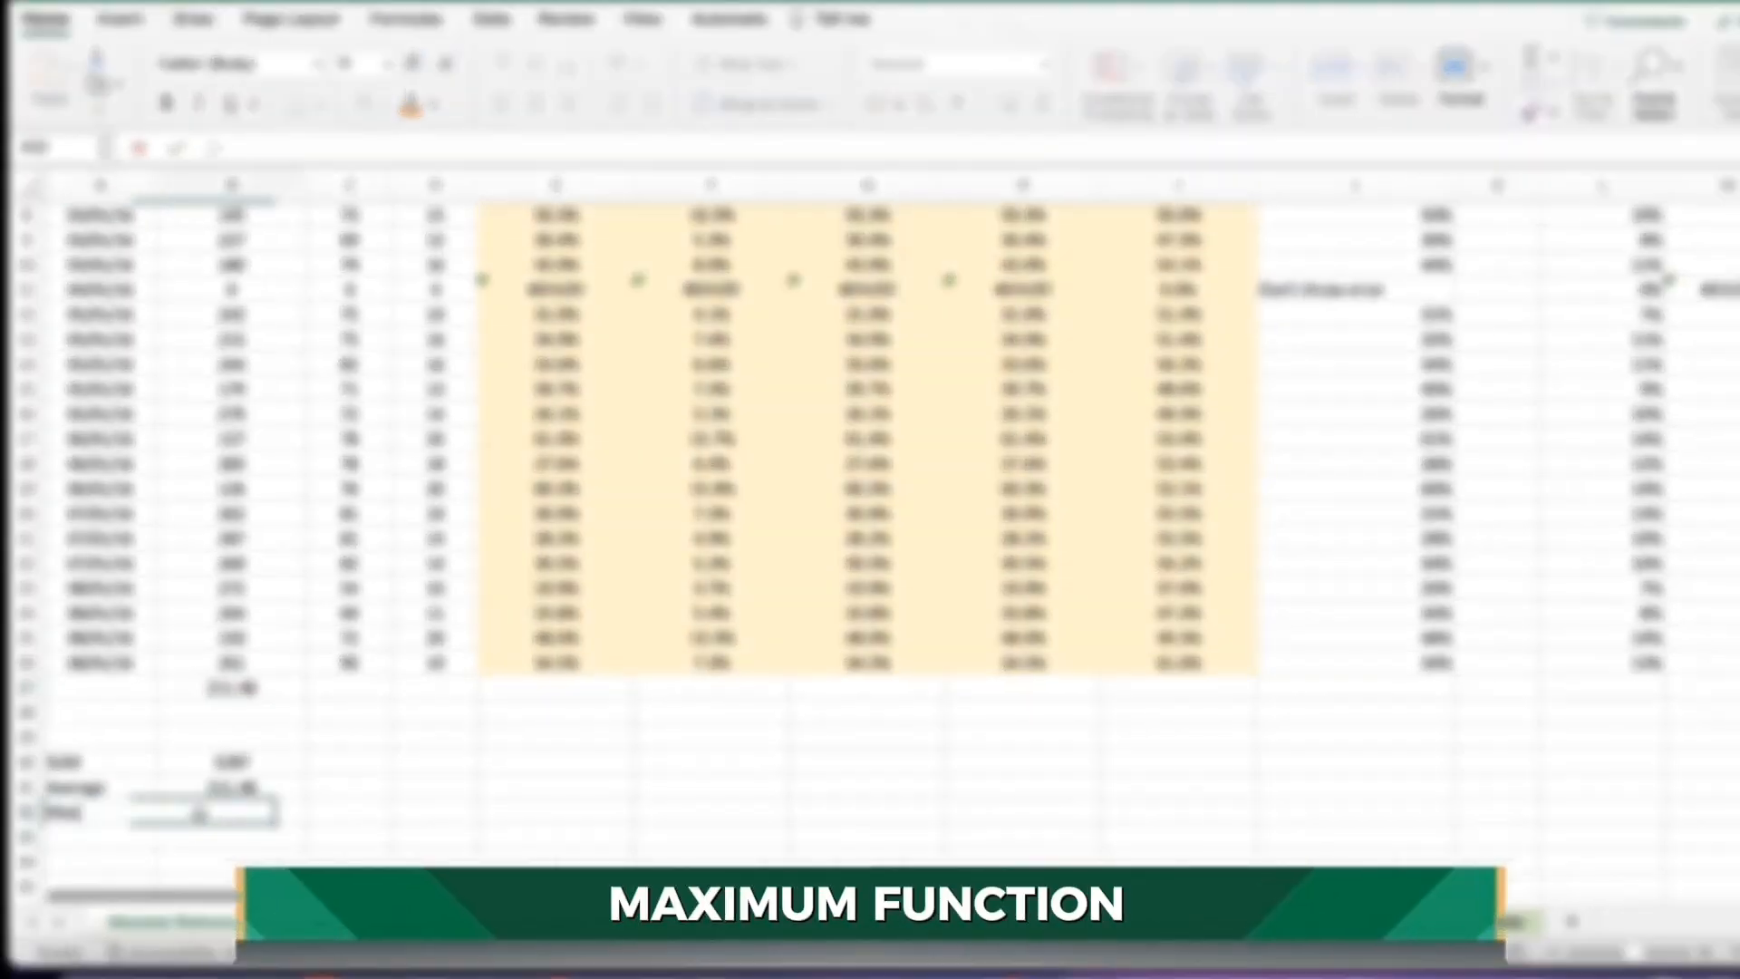
{"action": "type", "text": "+"}
{"action": "key", "text": "BackSpace"}
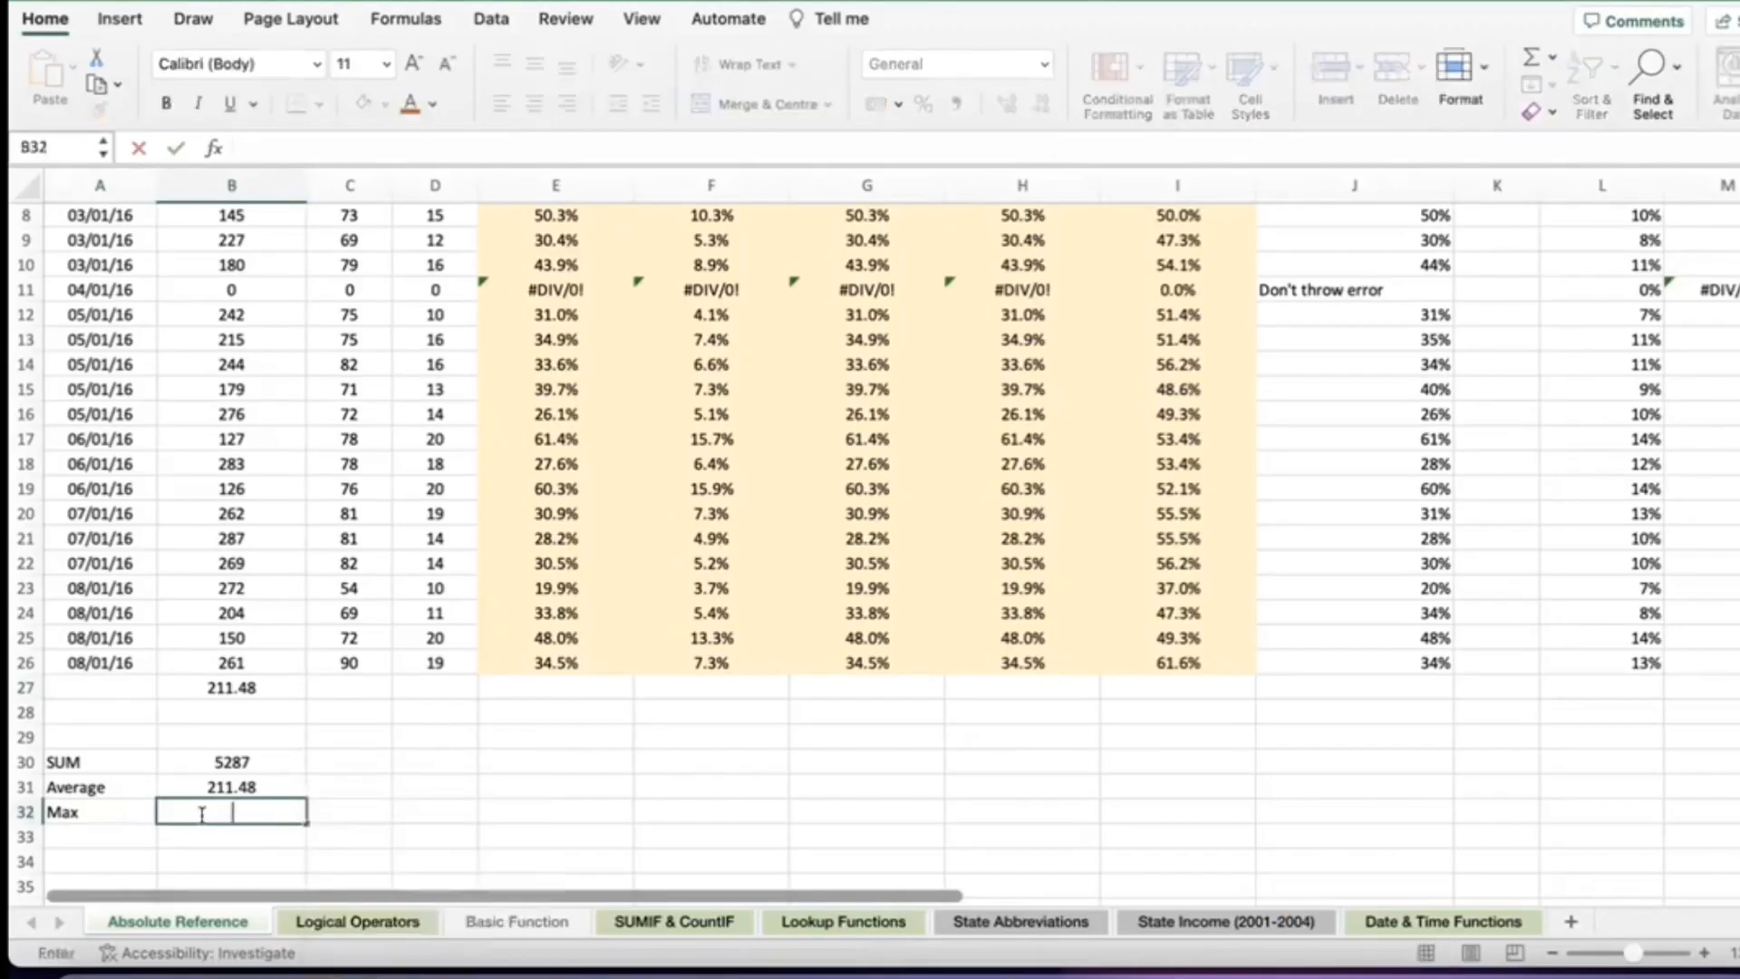
{"action": "type", "text": "=Max"}
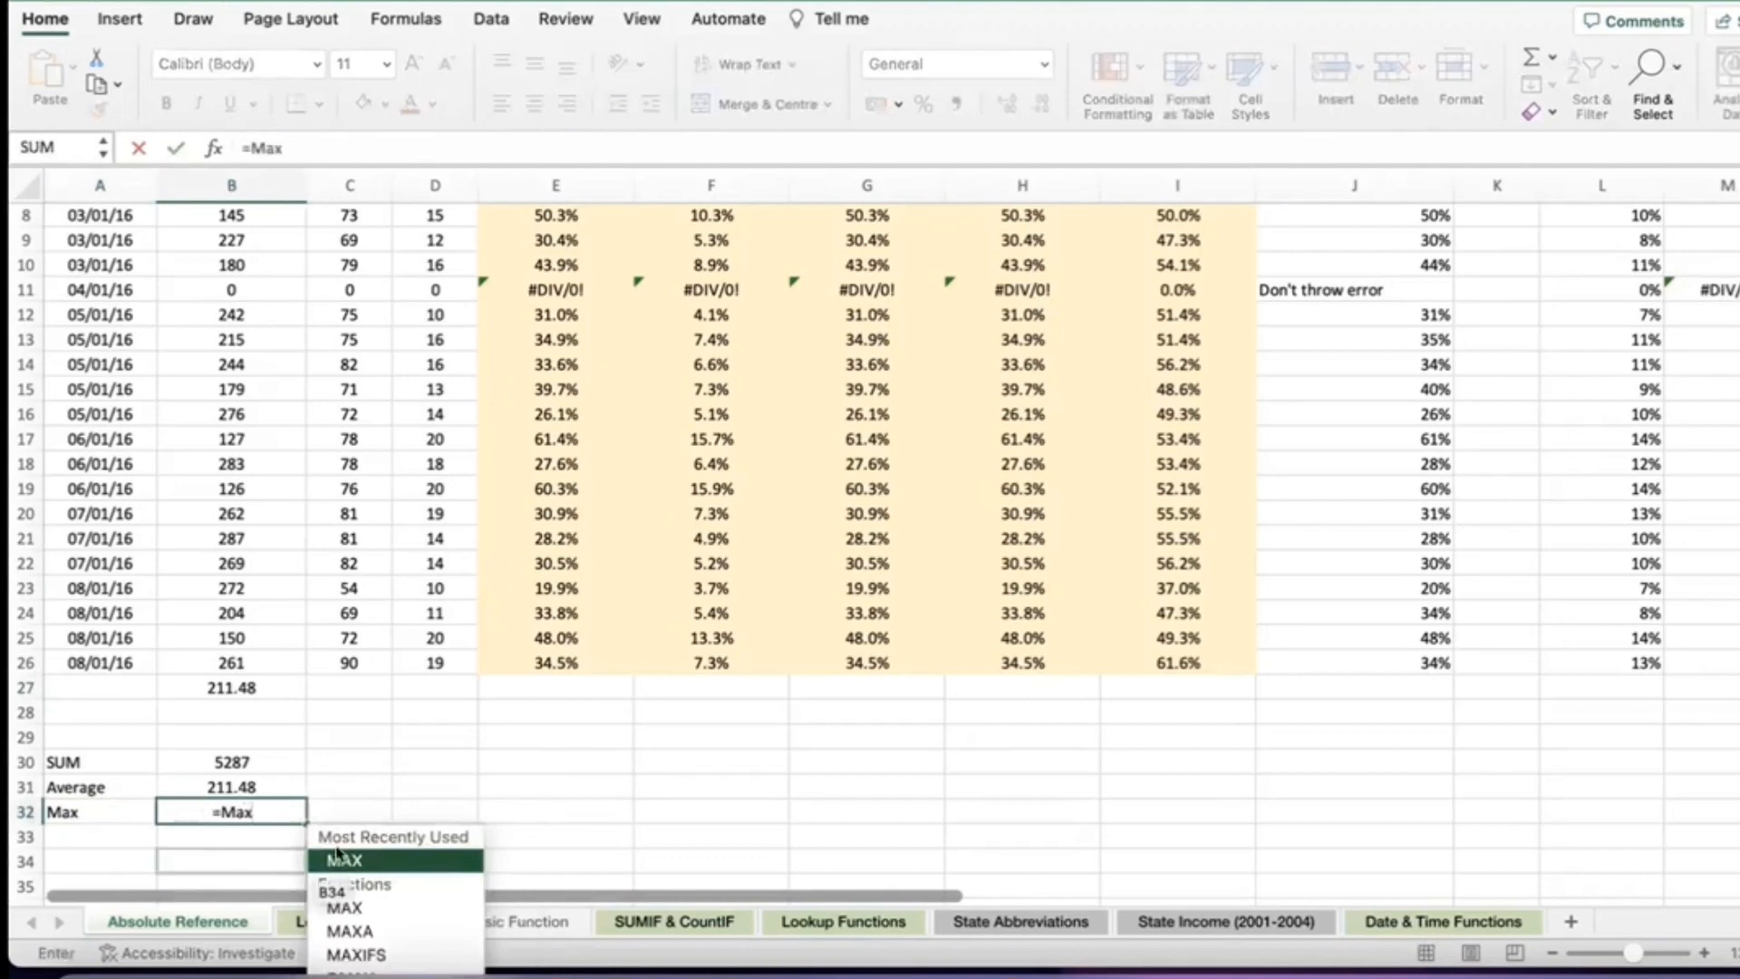
{"action": "key", "text": "Tab"}
{"action": "left_click", "coordinate": [238, 654]}
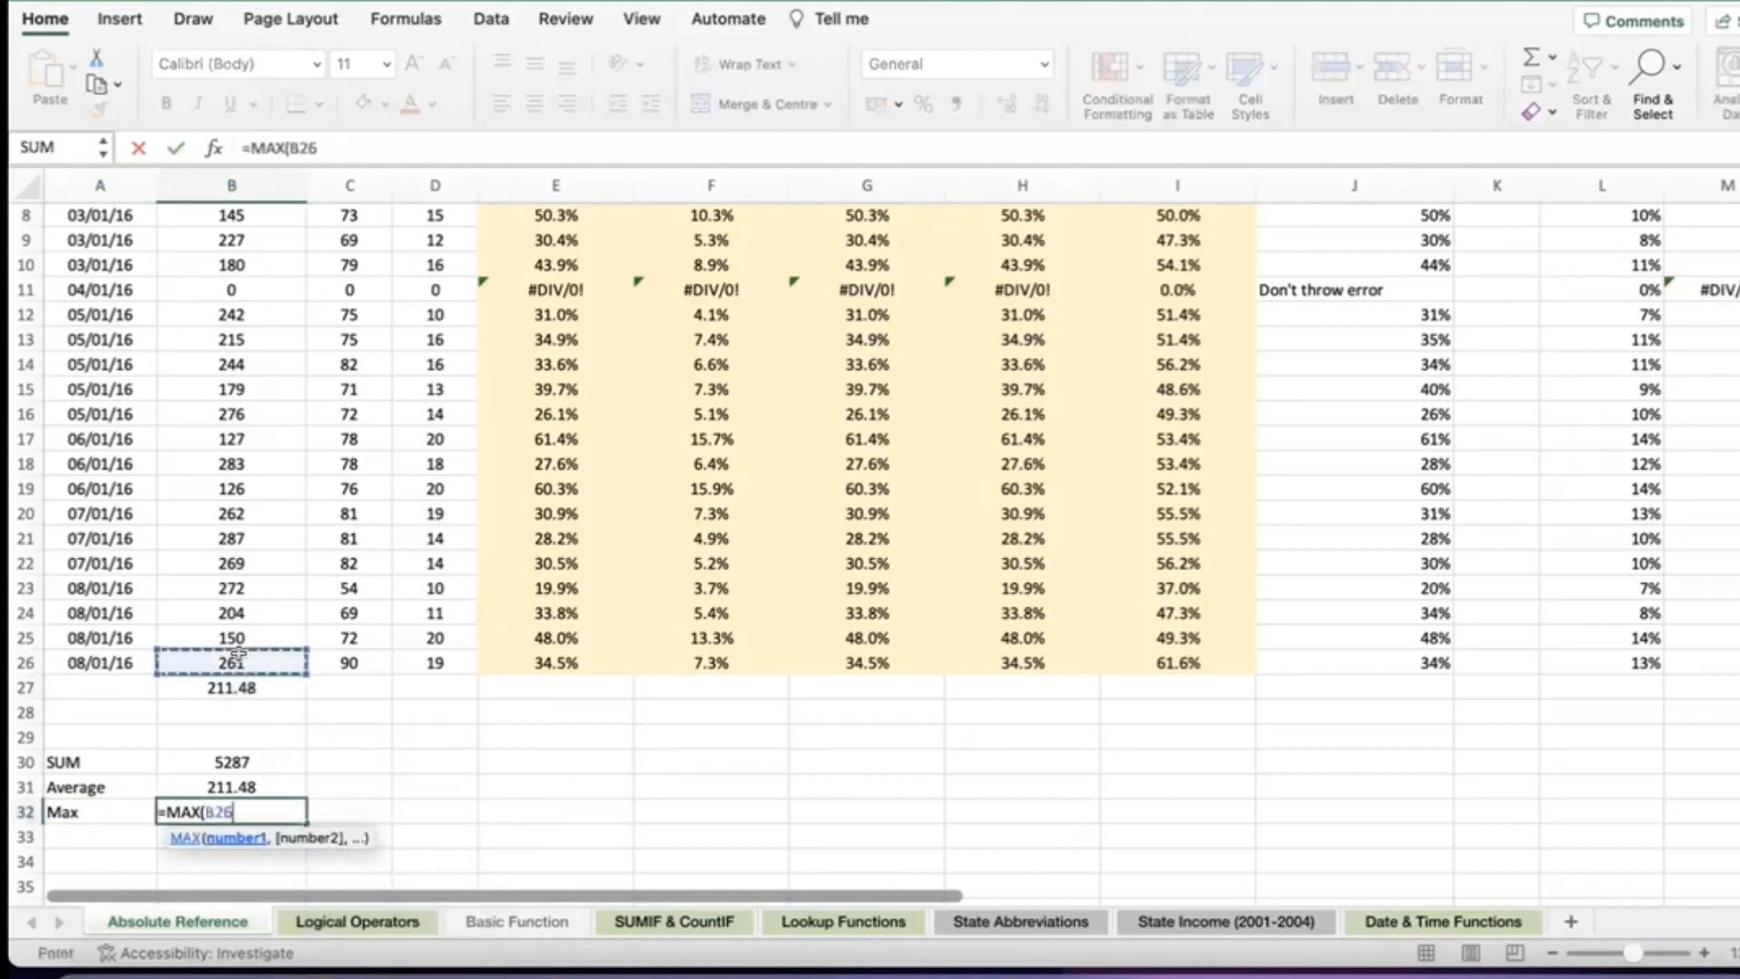
{"action": "key", "text": "shift+super+Up"}
{"action": "key", "text": "shift+Down"}
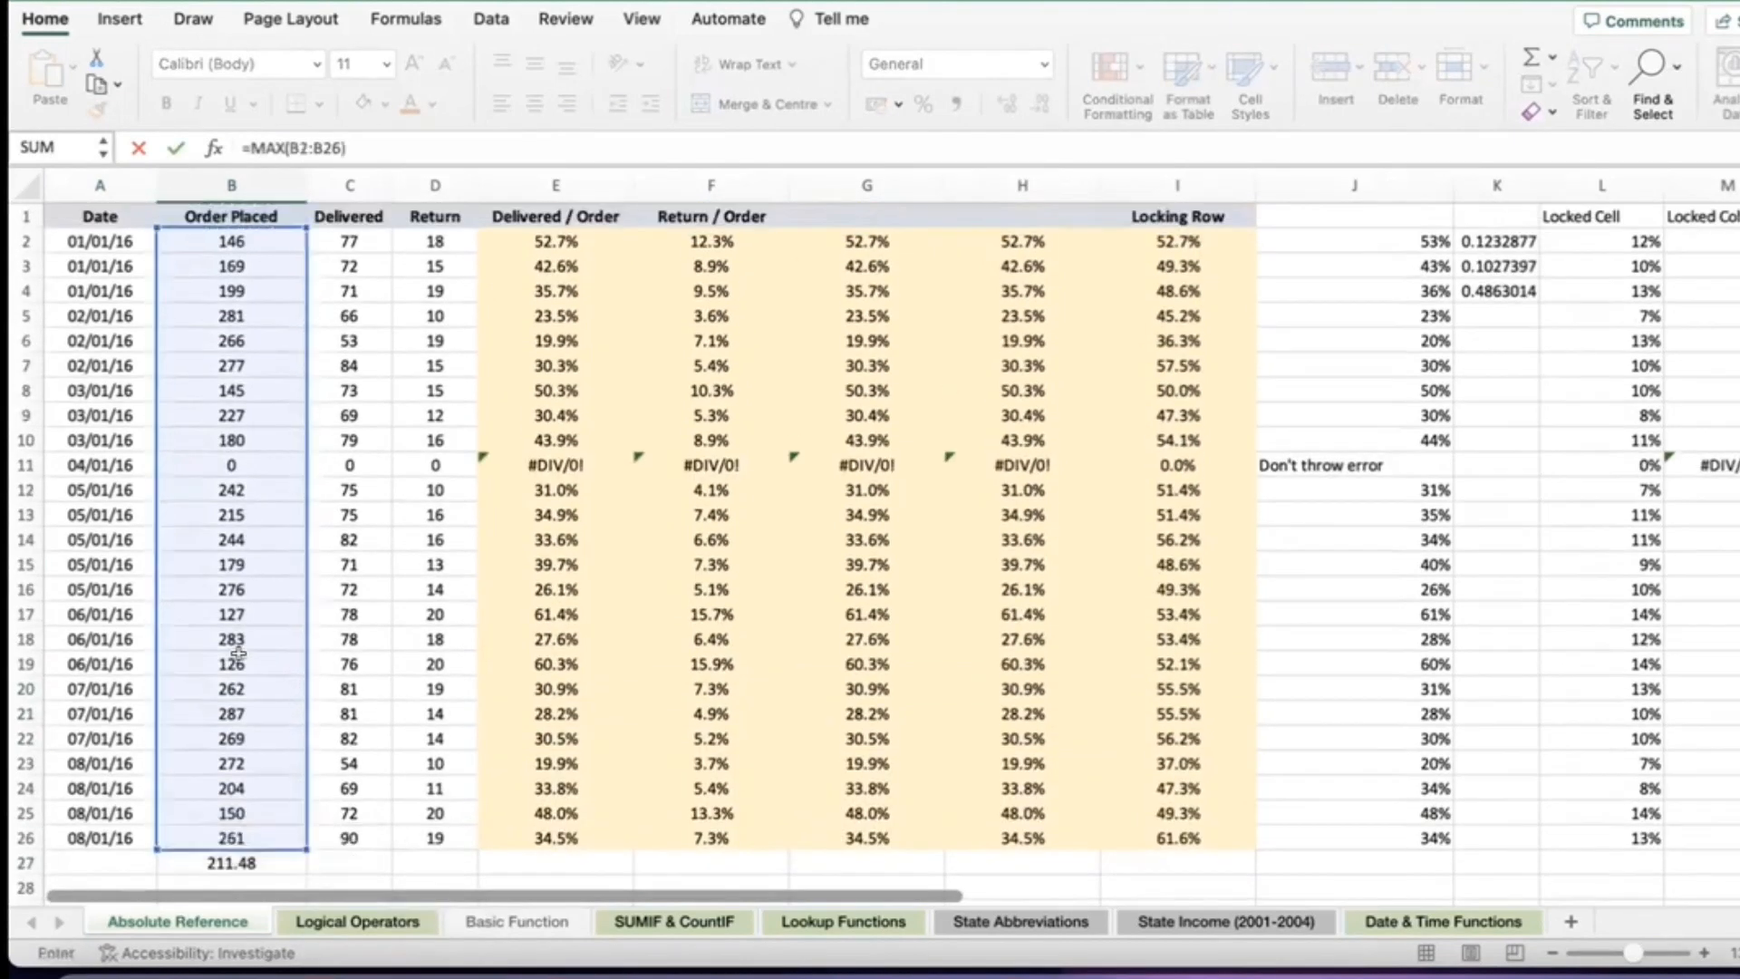
{"action": "key", "text": "Return"}
{"action": "left_click", "coordinate": [266, 754]}
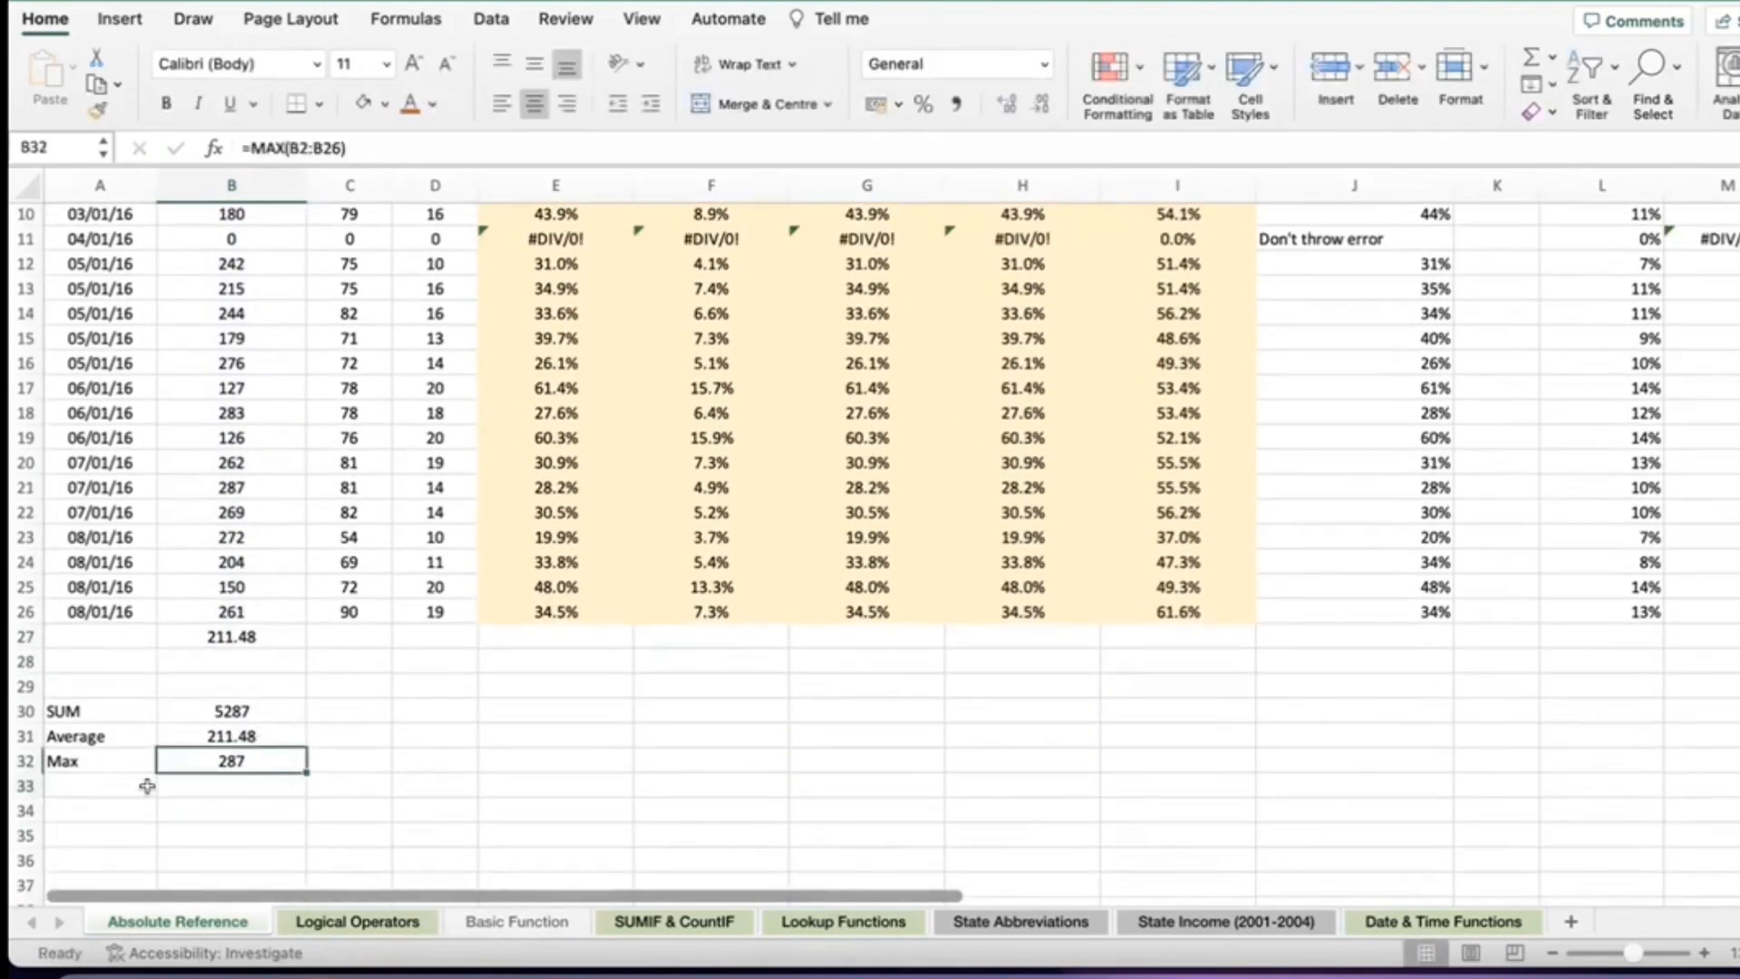
{"action": "left_click", "coordinate": [347, 768]}
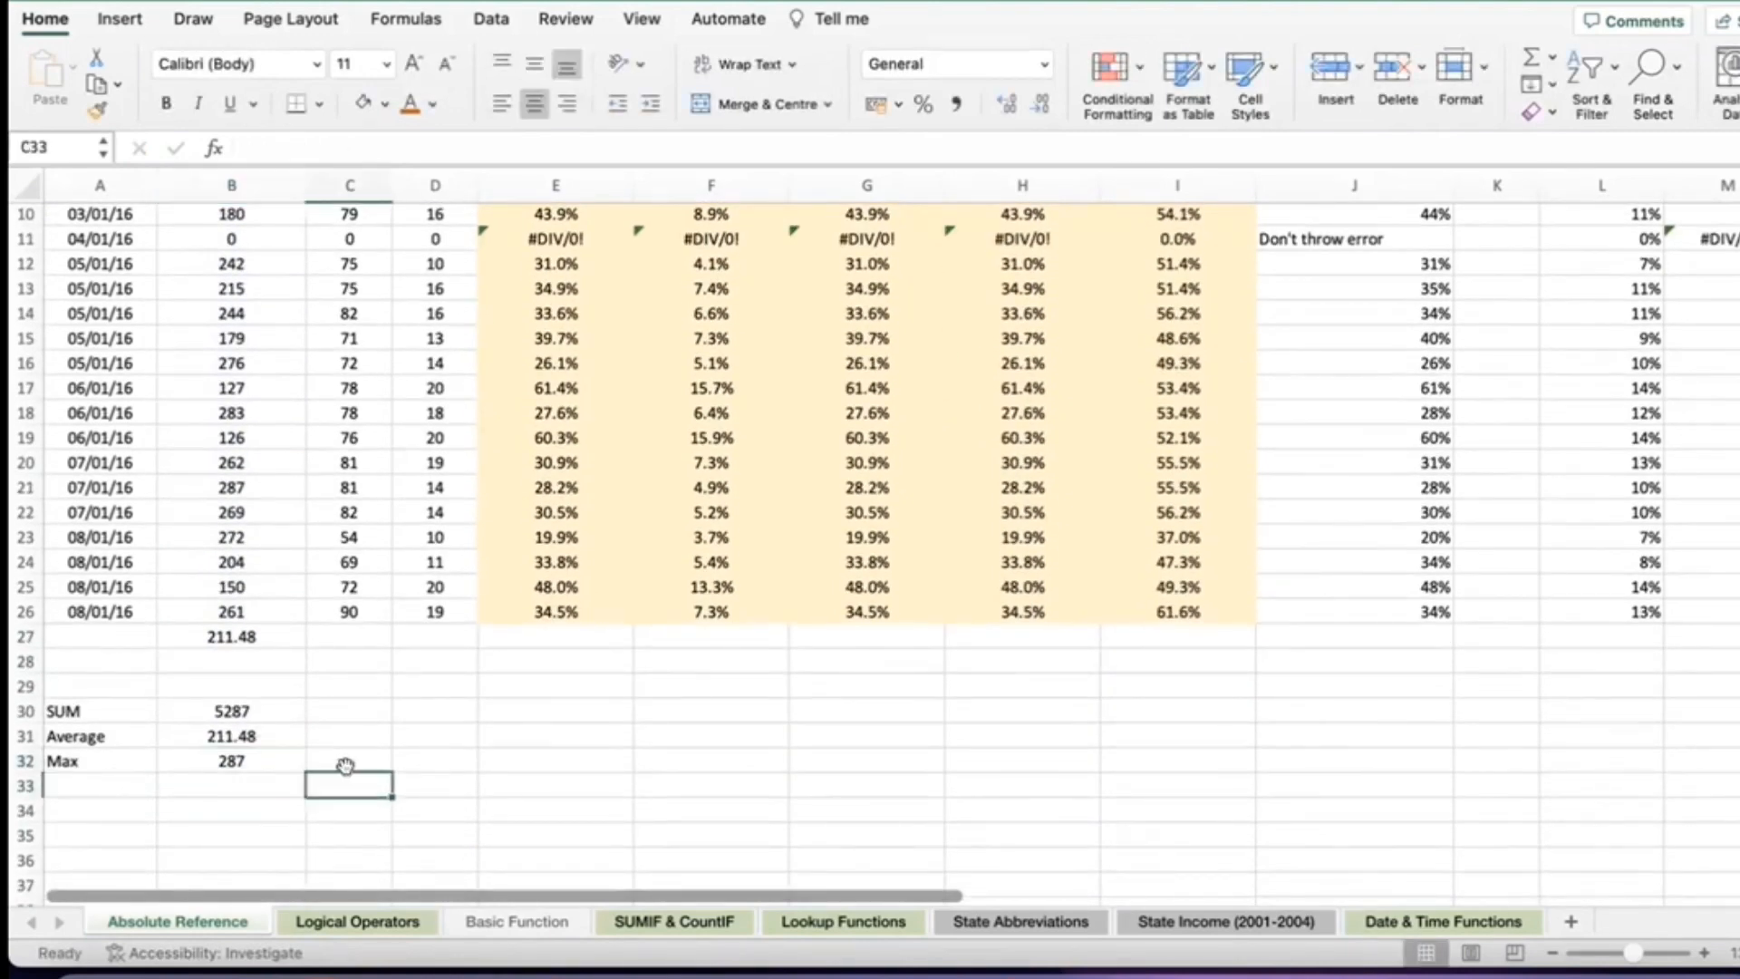
{"action": "type", "text": "="}
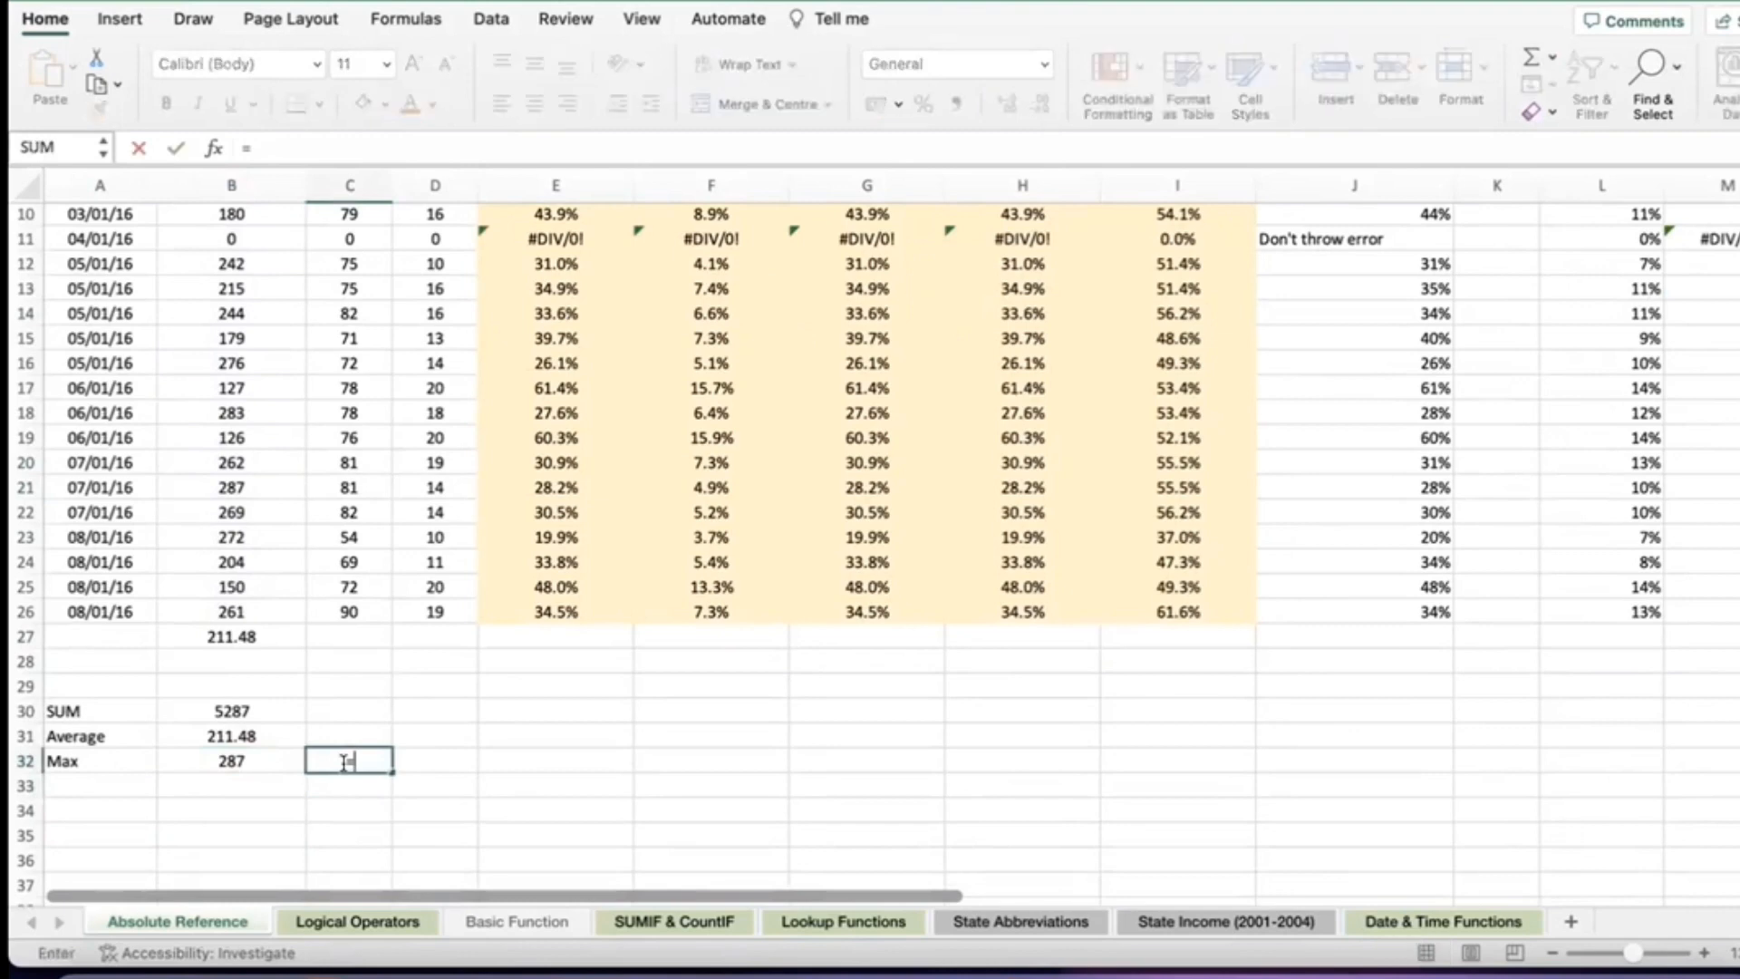
{"action": "key", "text": "Escape"}
Step: Clear the average in cell B27 and use AutoSum's Max. there for the Order Placed values
{"action": "left_click", "coordinate": [250, 638]}
{"action": "key", "text": "Delete"}
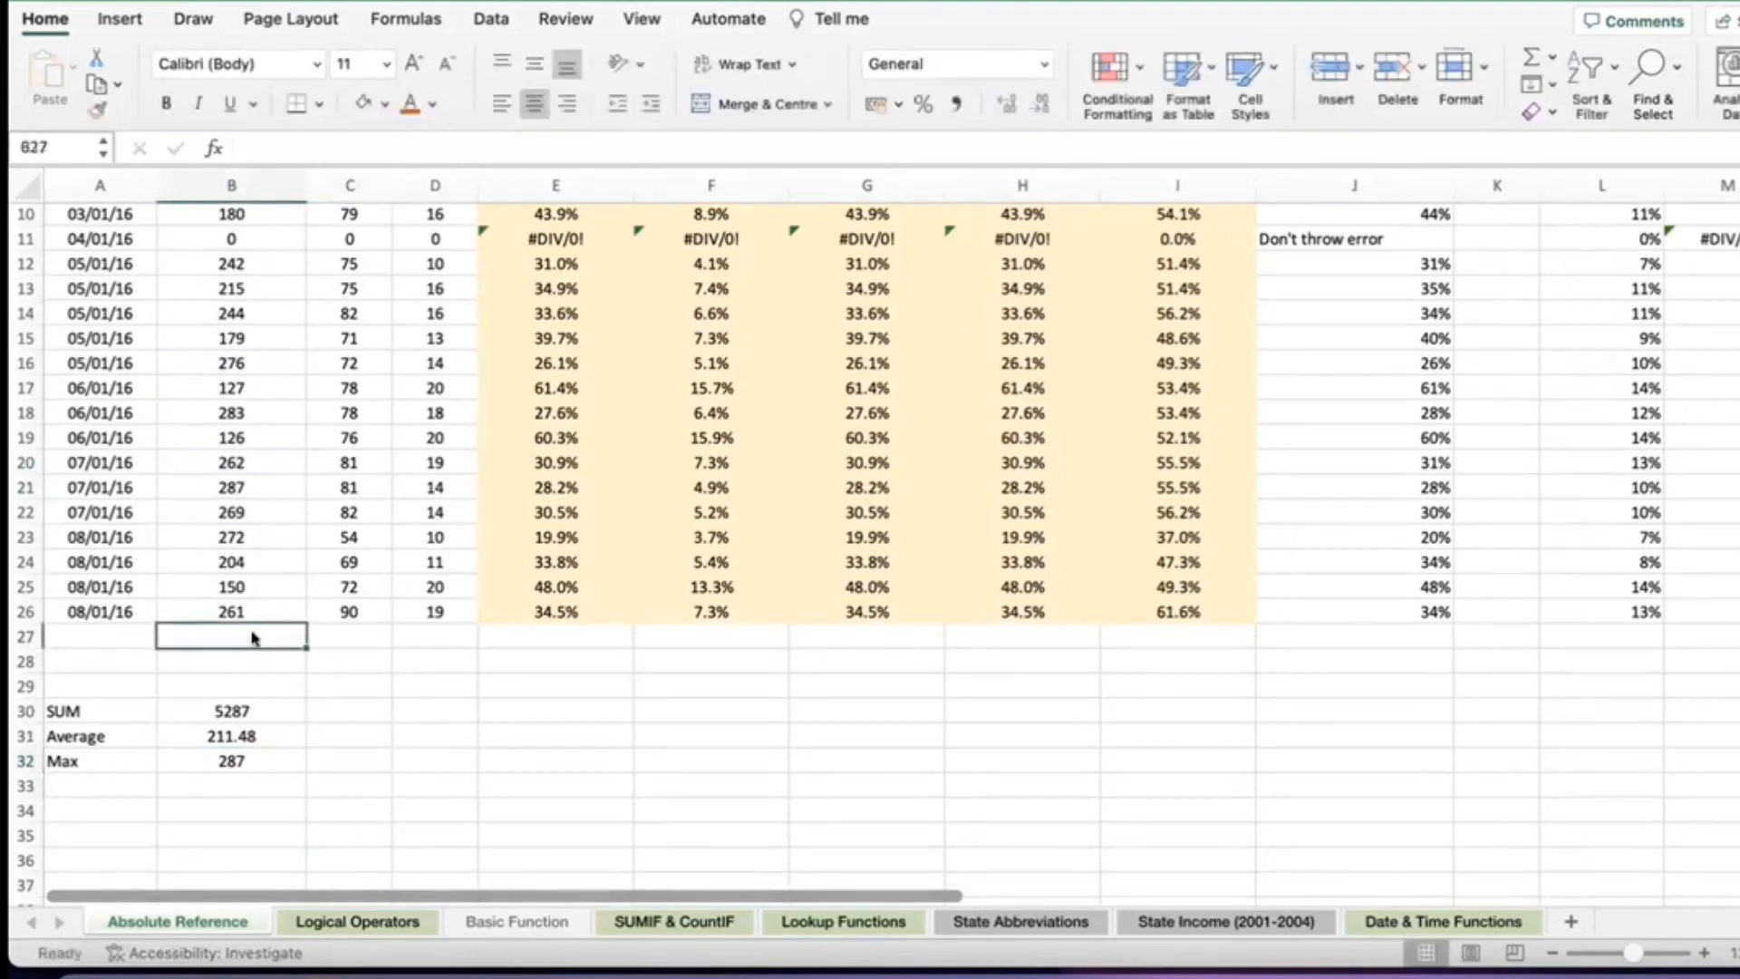
{"action": "left_click", "coordinate": [1553, 57]}
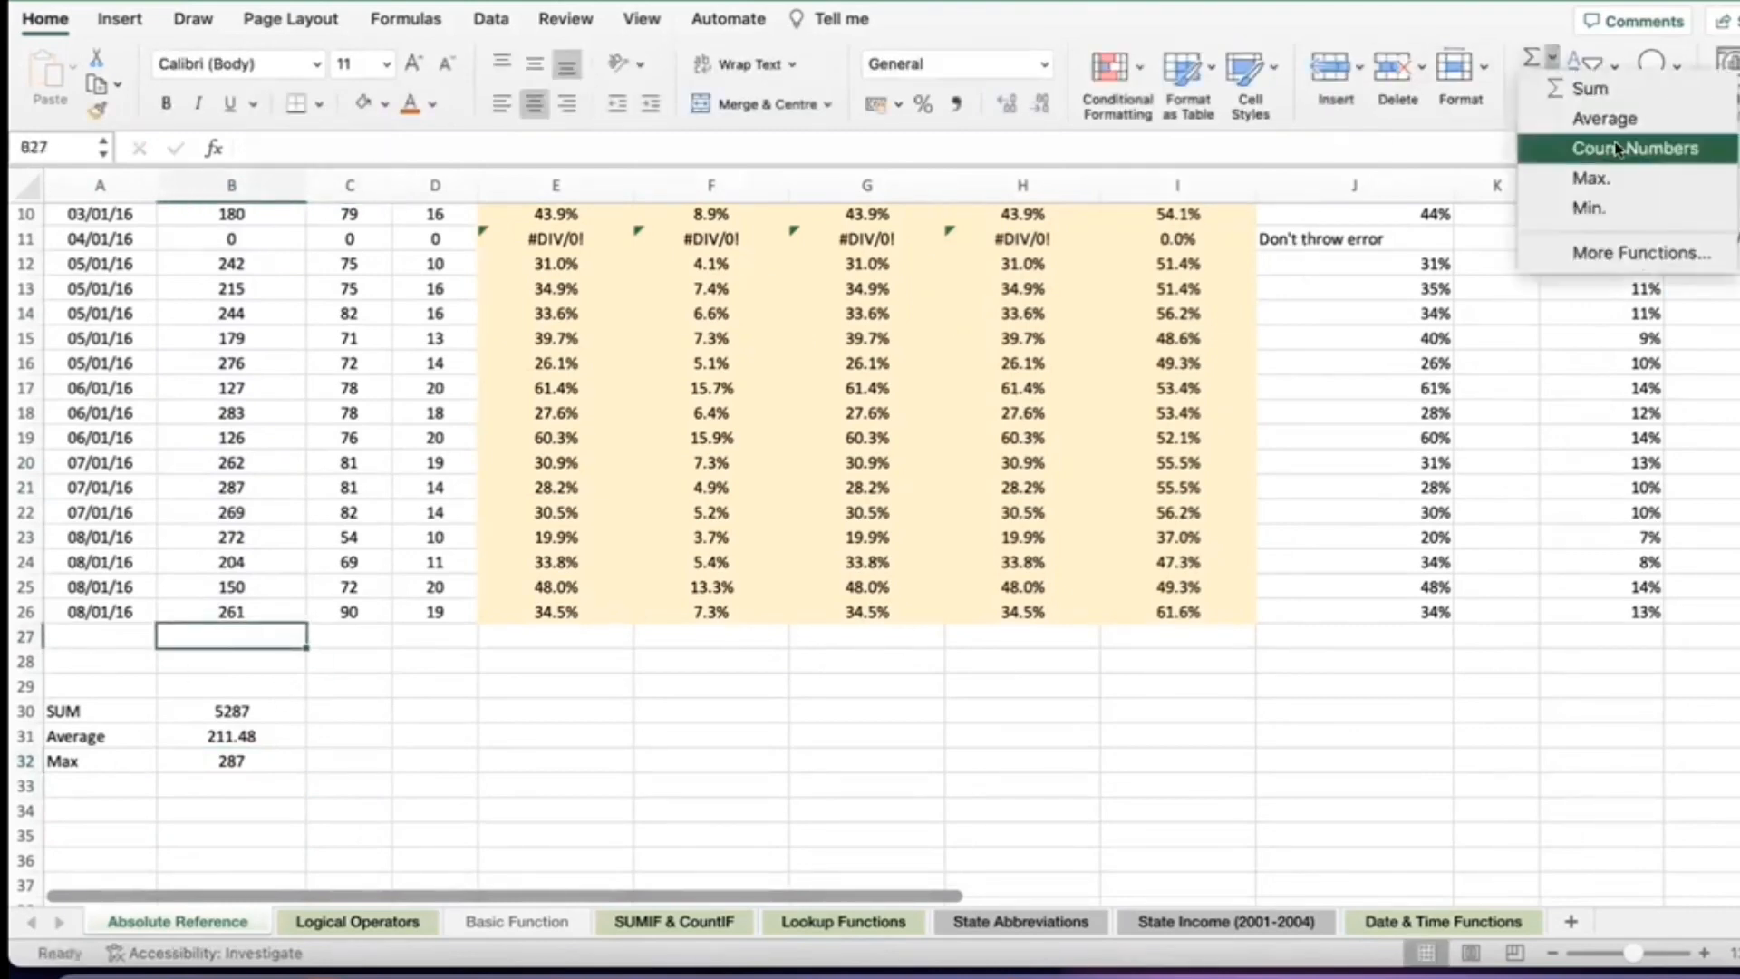
{"action": "left_click", "coordinate": [1590, 177]}
{"action": "key", "text": "Return"}
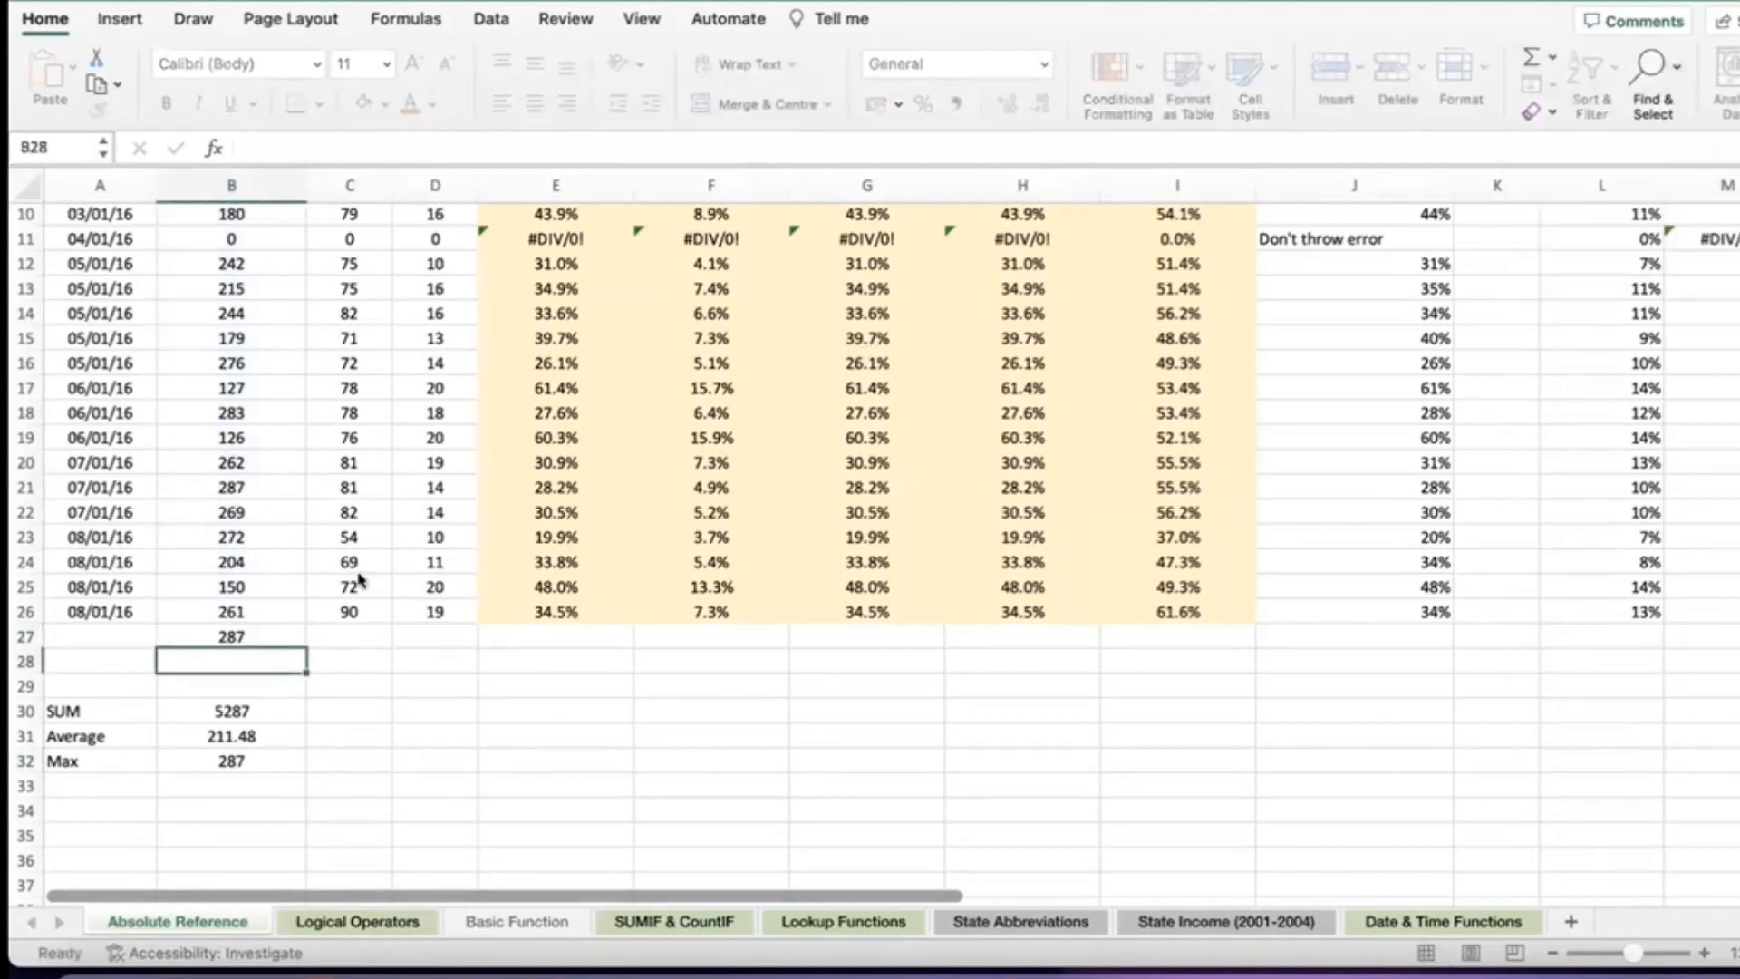
Step: Enter the label Min in cell A33 and clear the AutoSum maximum from cell B27
{"action": "left_click", "coordinate": [86, 787]}
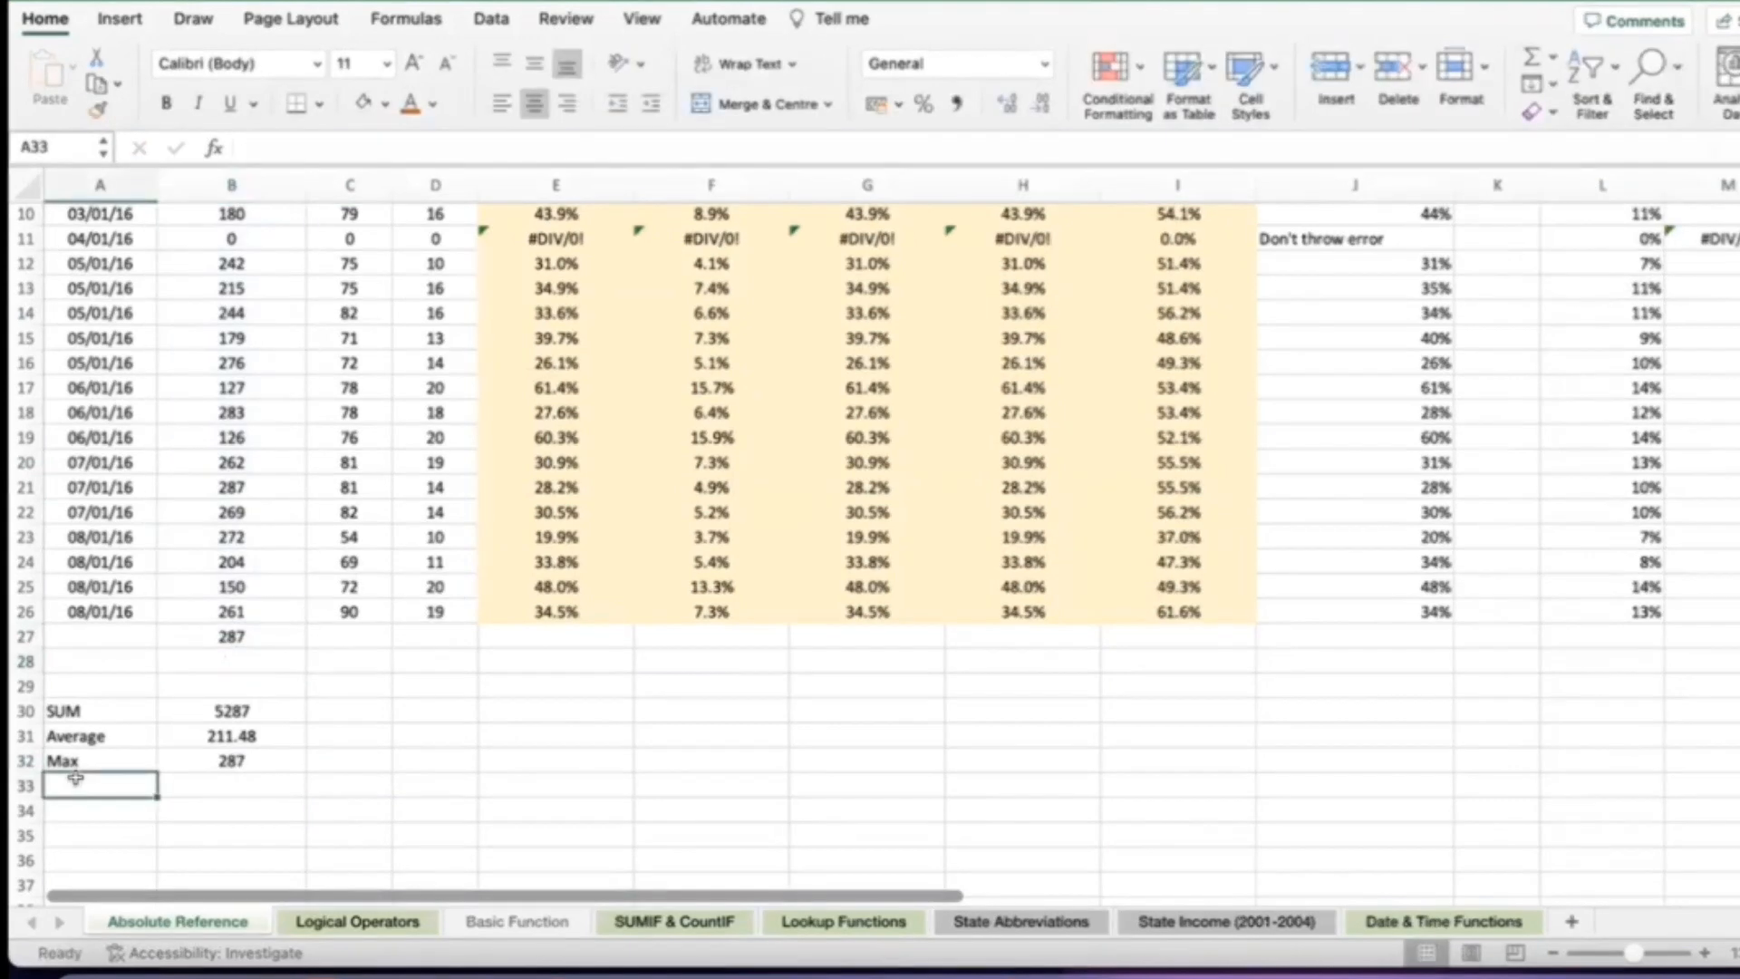
{"action": "type", "text": "Min"}
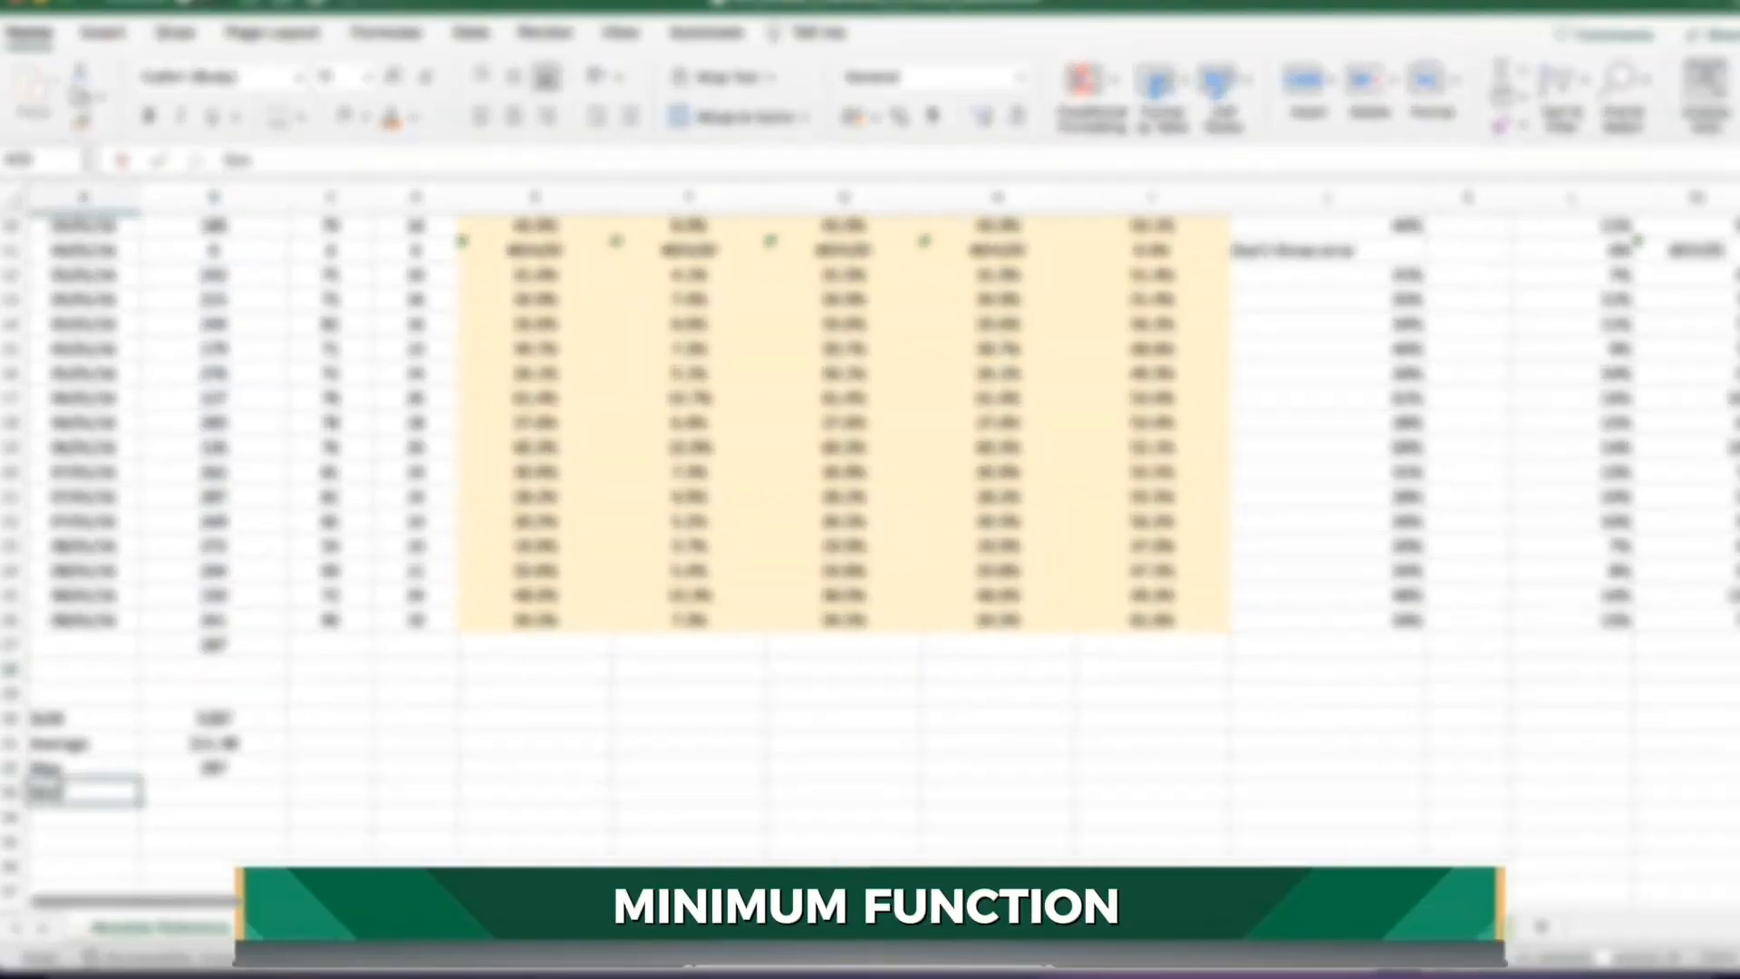
{"action": "key", "text": "Return"}
{"action": "left_click", "coordinate": [200, 651]}
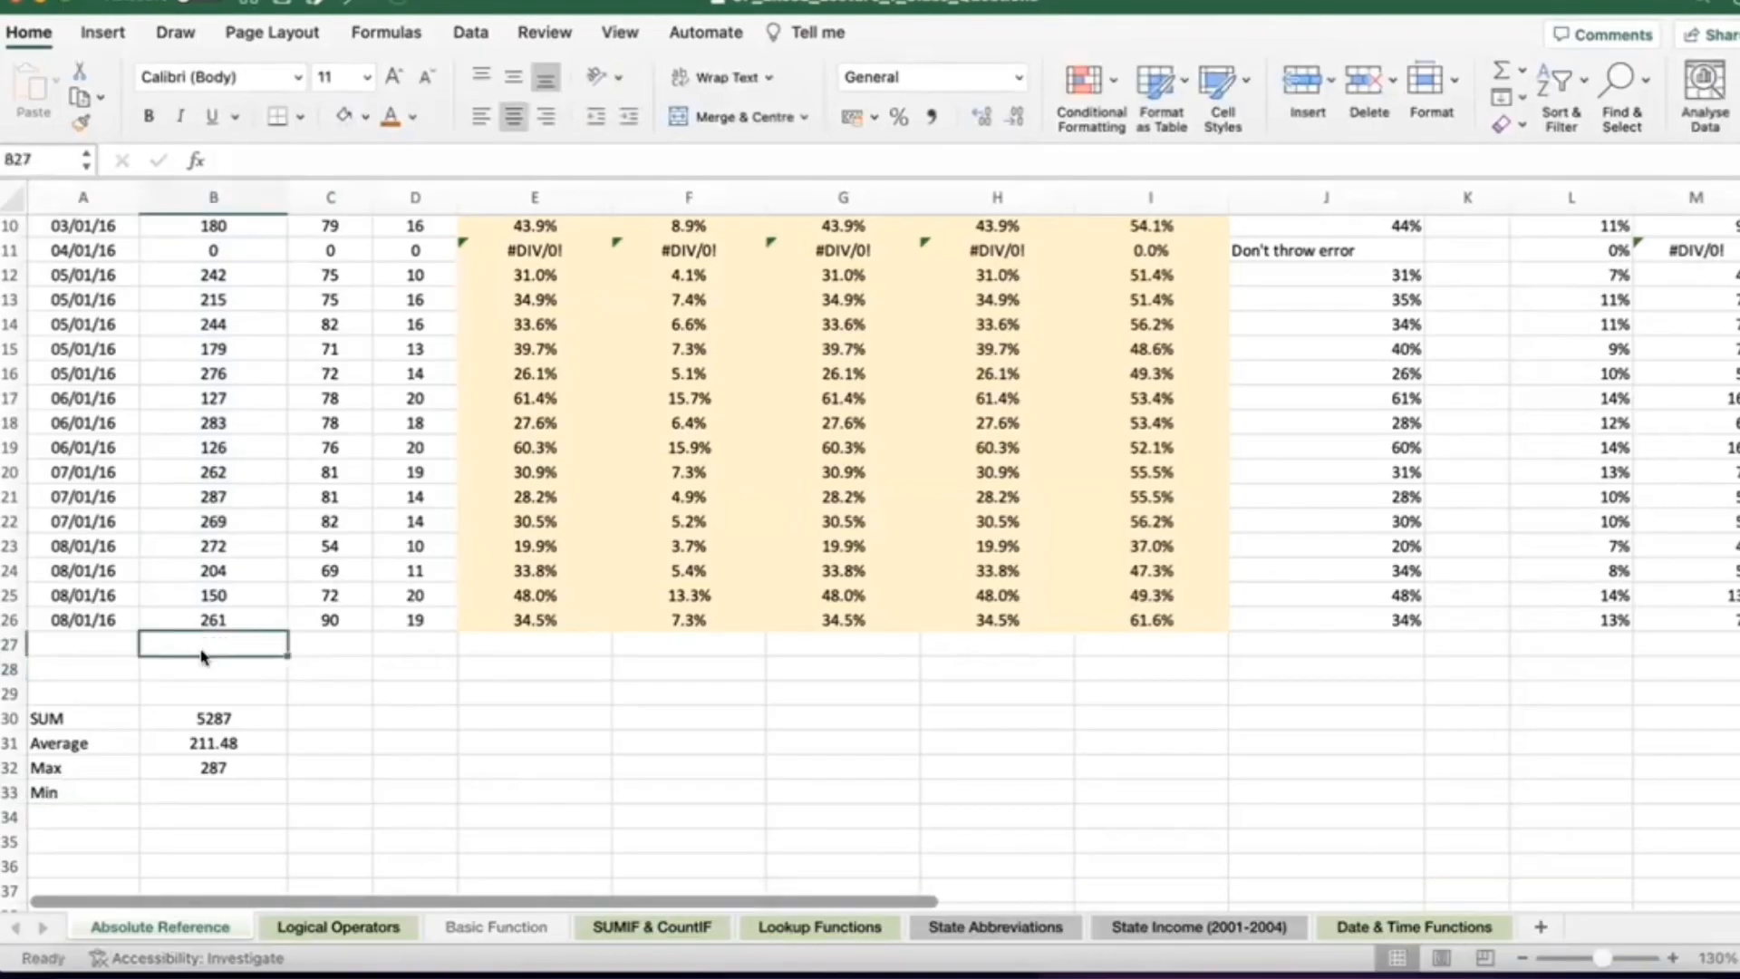
Step: Enter a MIN formula in cell B33 over the Order Placed values B2:B26, leaving out the header
{"action": "left_click", "coordinate": [228, 806]}
{"action": "left_click", "coordinate": [226, 797]}
{"action": "type", "text": "=Min"}
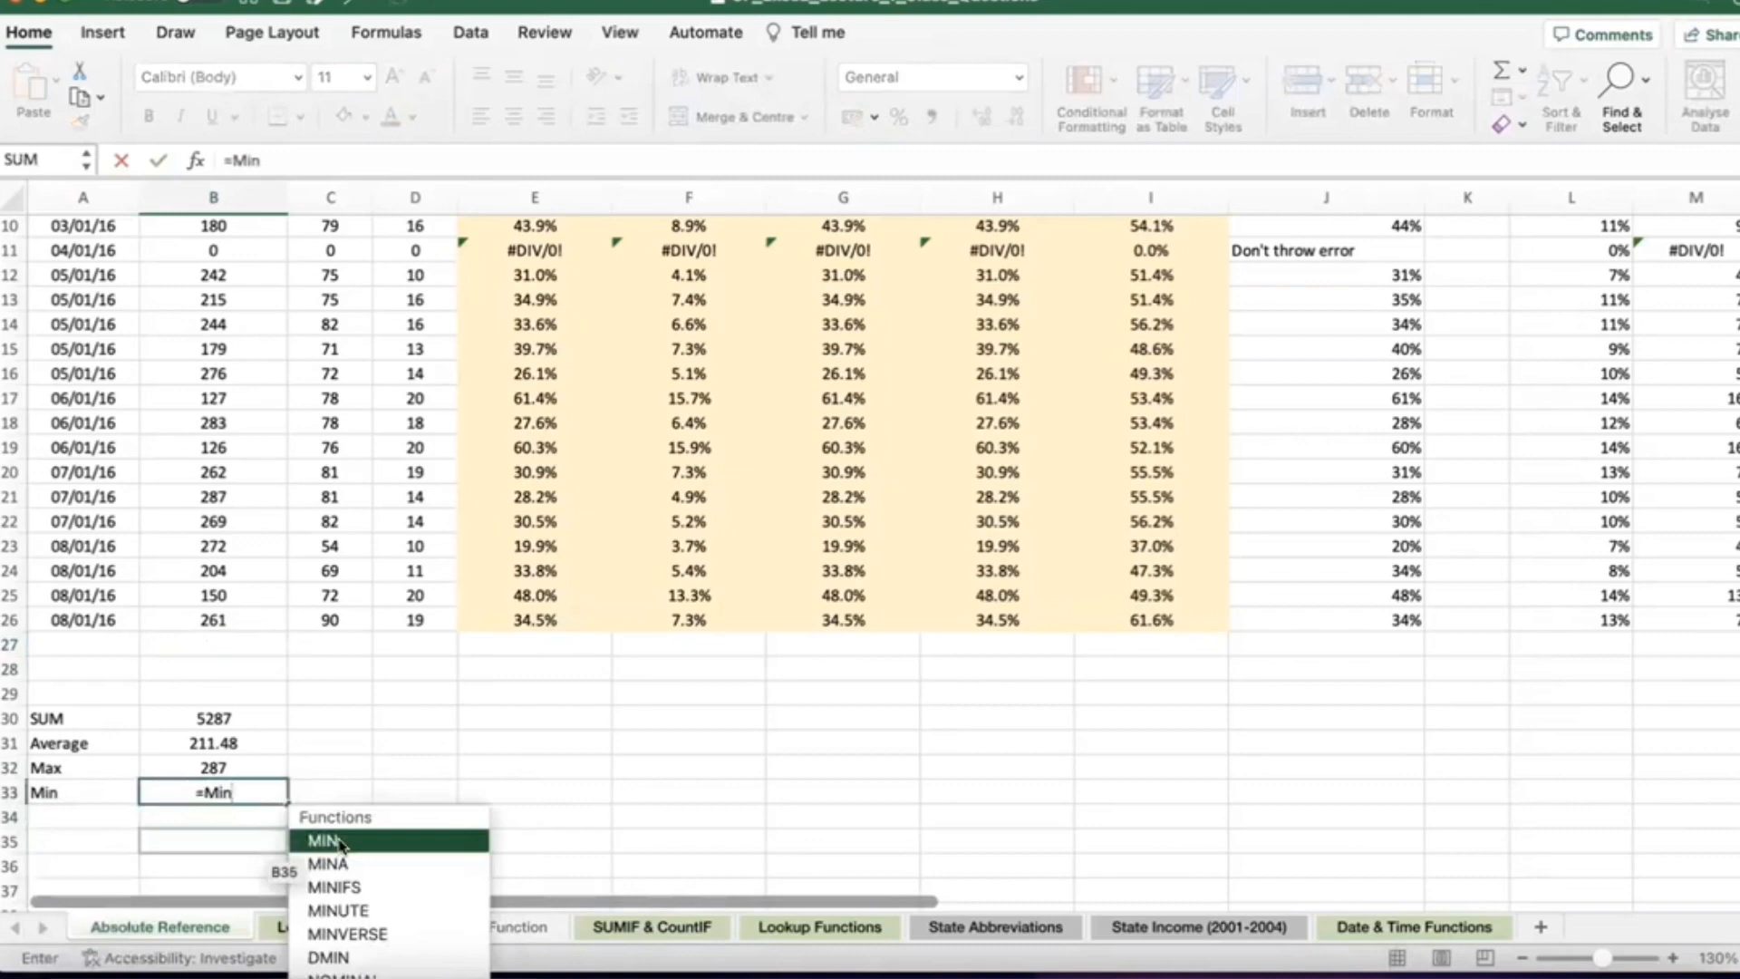
{"action": "double_click", "coordinate": [326, 841]}
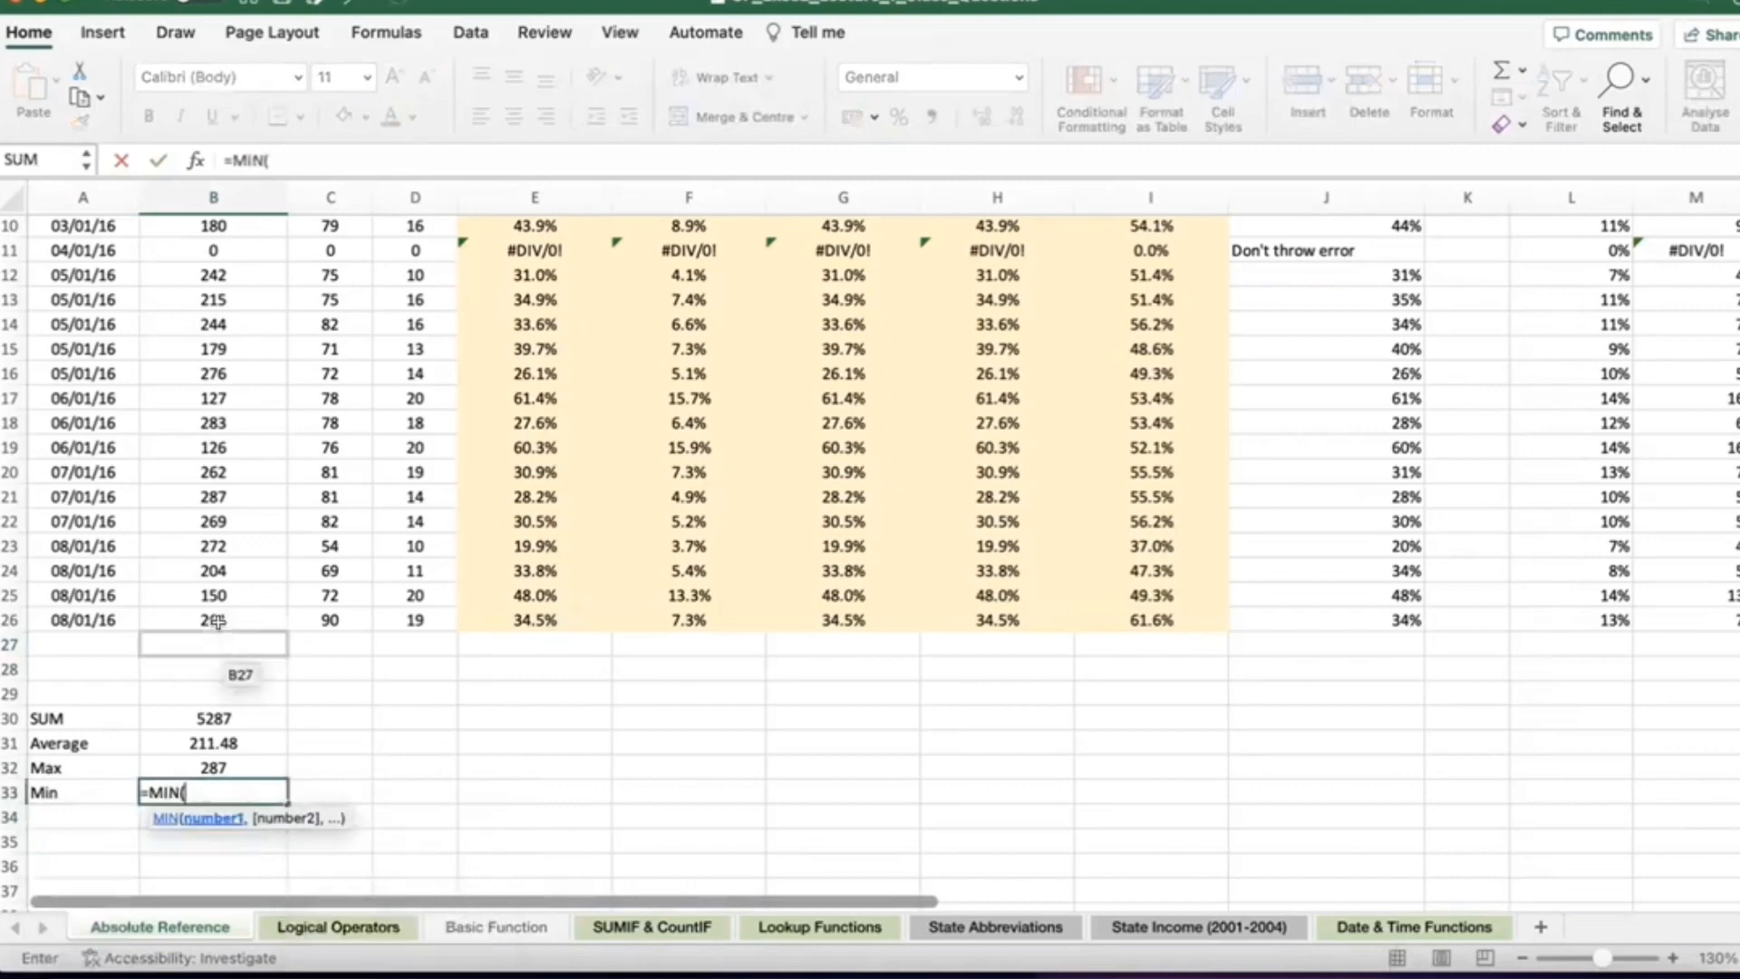
{"action": "left_click_drag", "start_coordinate": [213, 620], "coordinate": [214, 217]}
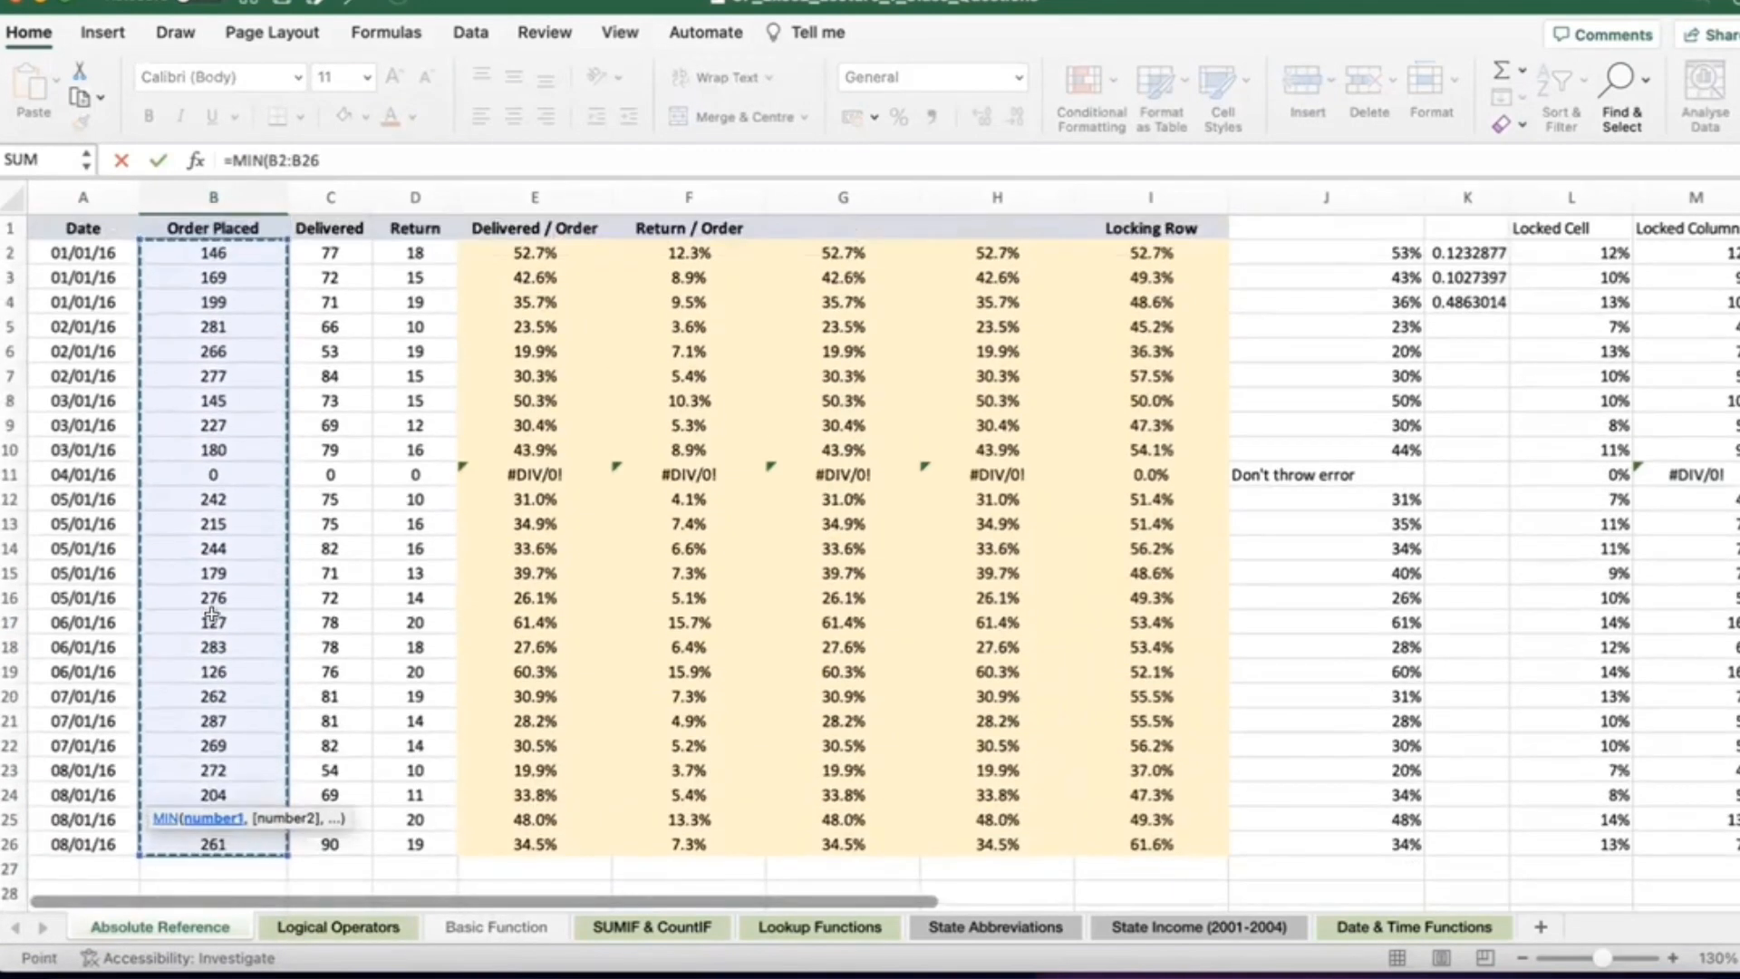
{"action": "key", "text": "Return"}
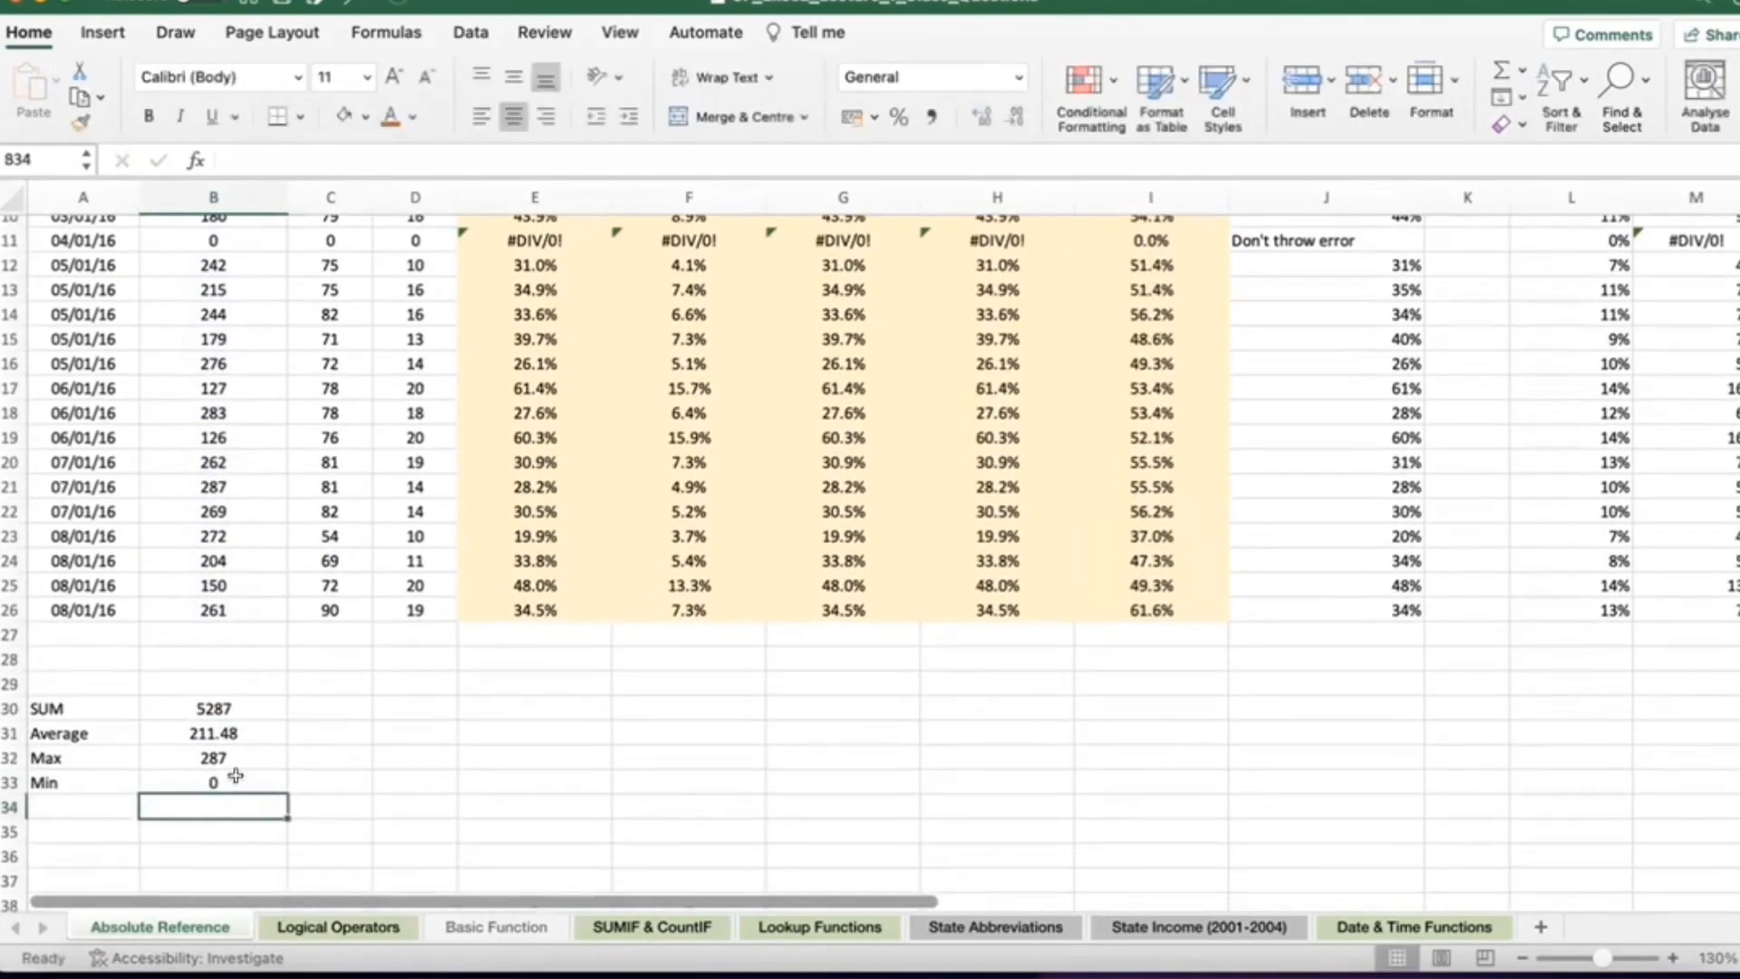
Step: Check the minimum in B33 against the Order Placed column, selecting row 11 and its cell B11 as the source
{"action": "left_click", "coordinate": [226, 780]}
{"action": "scroll", "coordinate": [259, 664], "scroll_direction": "up", "scroll_amount": 4}
{"action": "scroll", "coordinate": [290, 617], "scroll_direction": "down", "scroll_amount": 5}
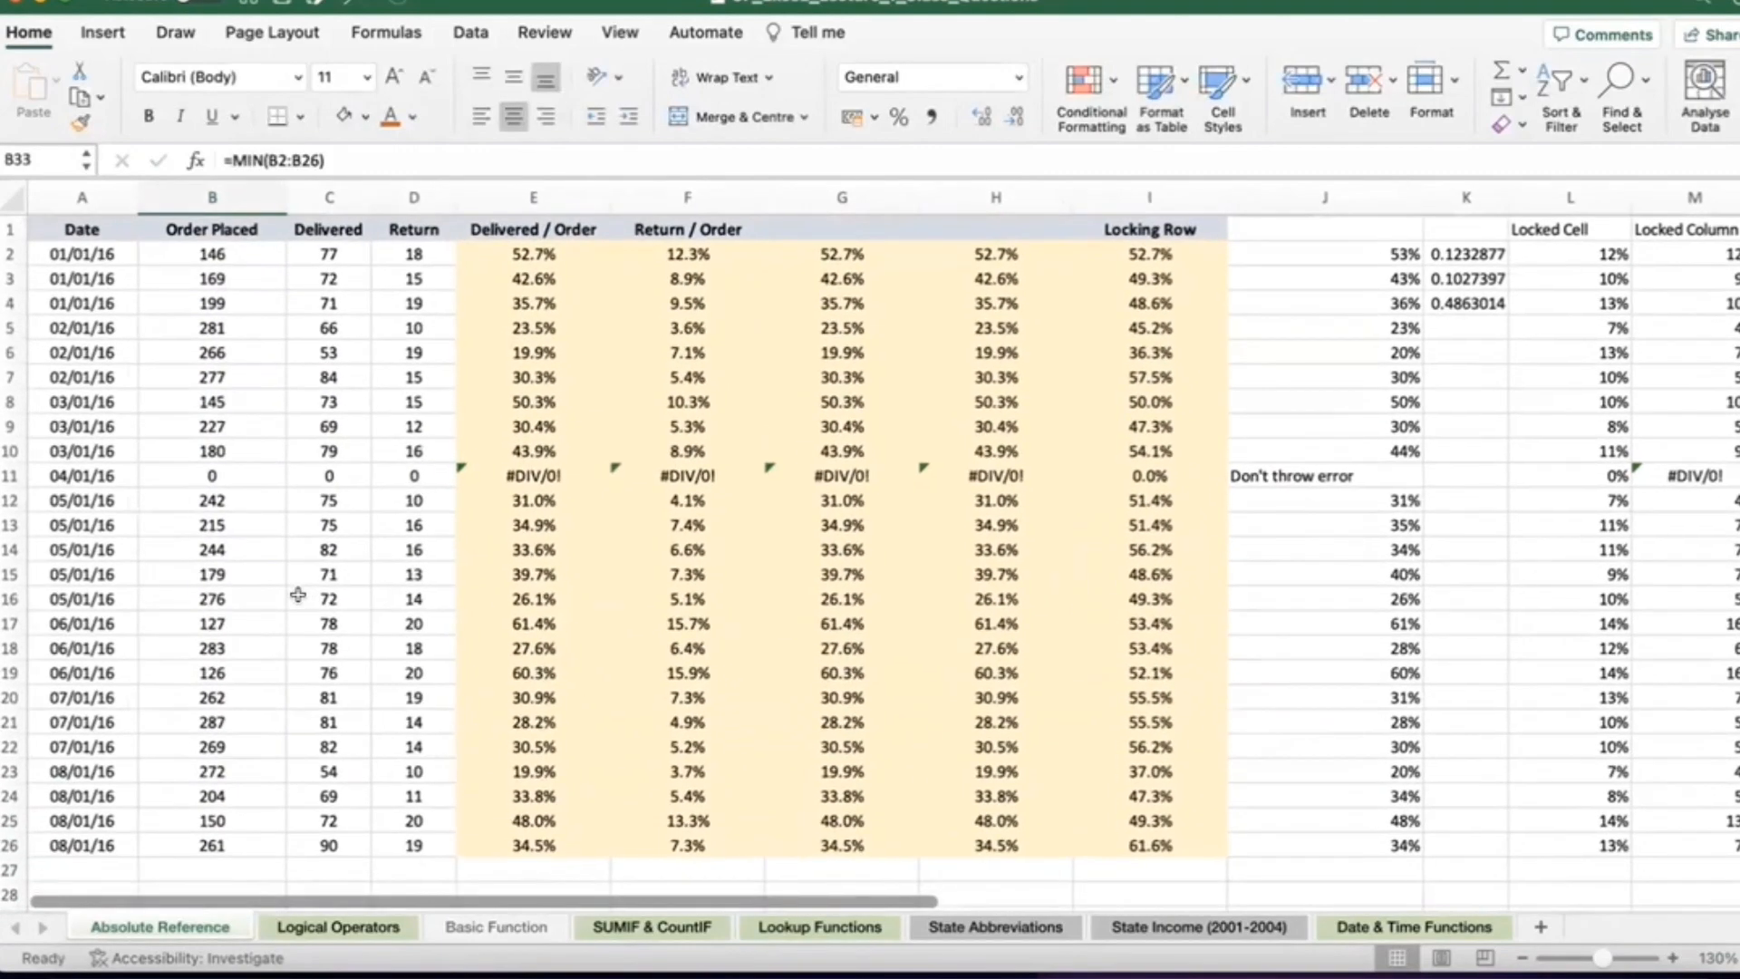
{"action": "scroll", "coordinate": [236, 722], "scroll_direction": "up", "scroll_amount": 4}
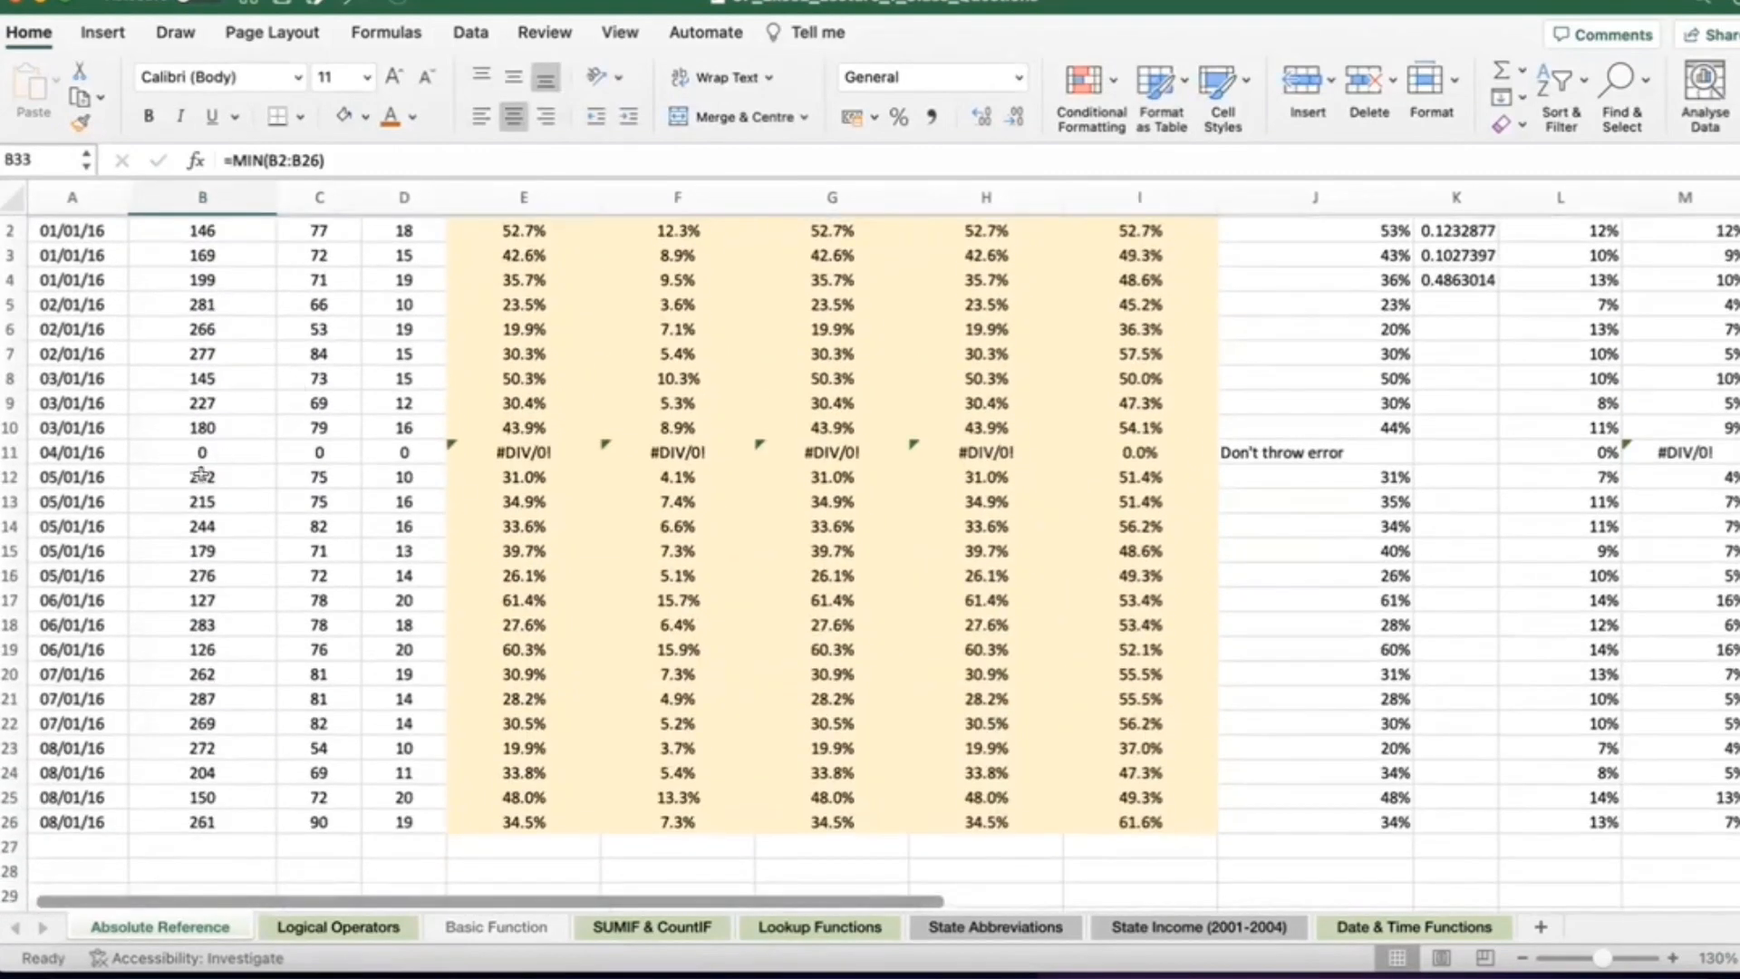
{"action": "left_click", "coordinate": [9, 458]}
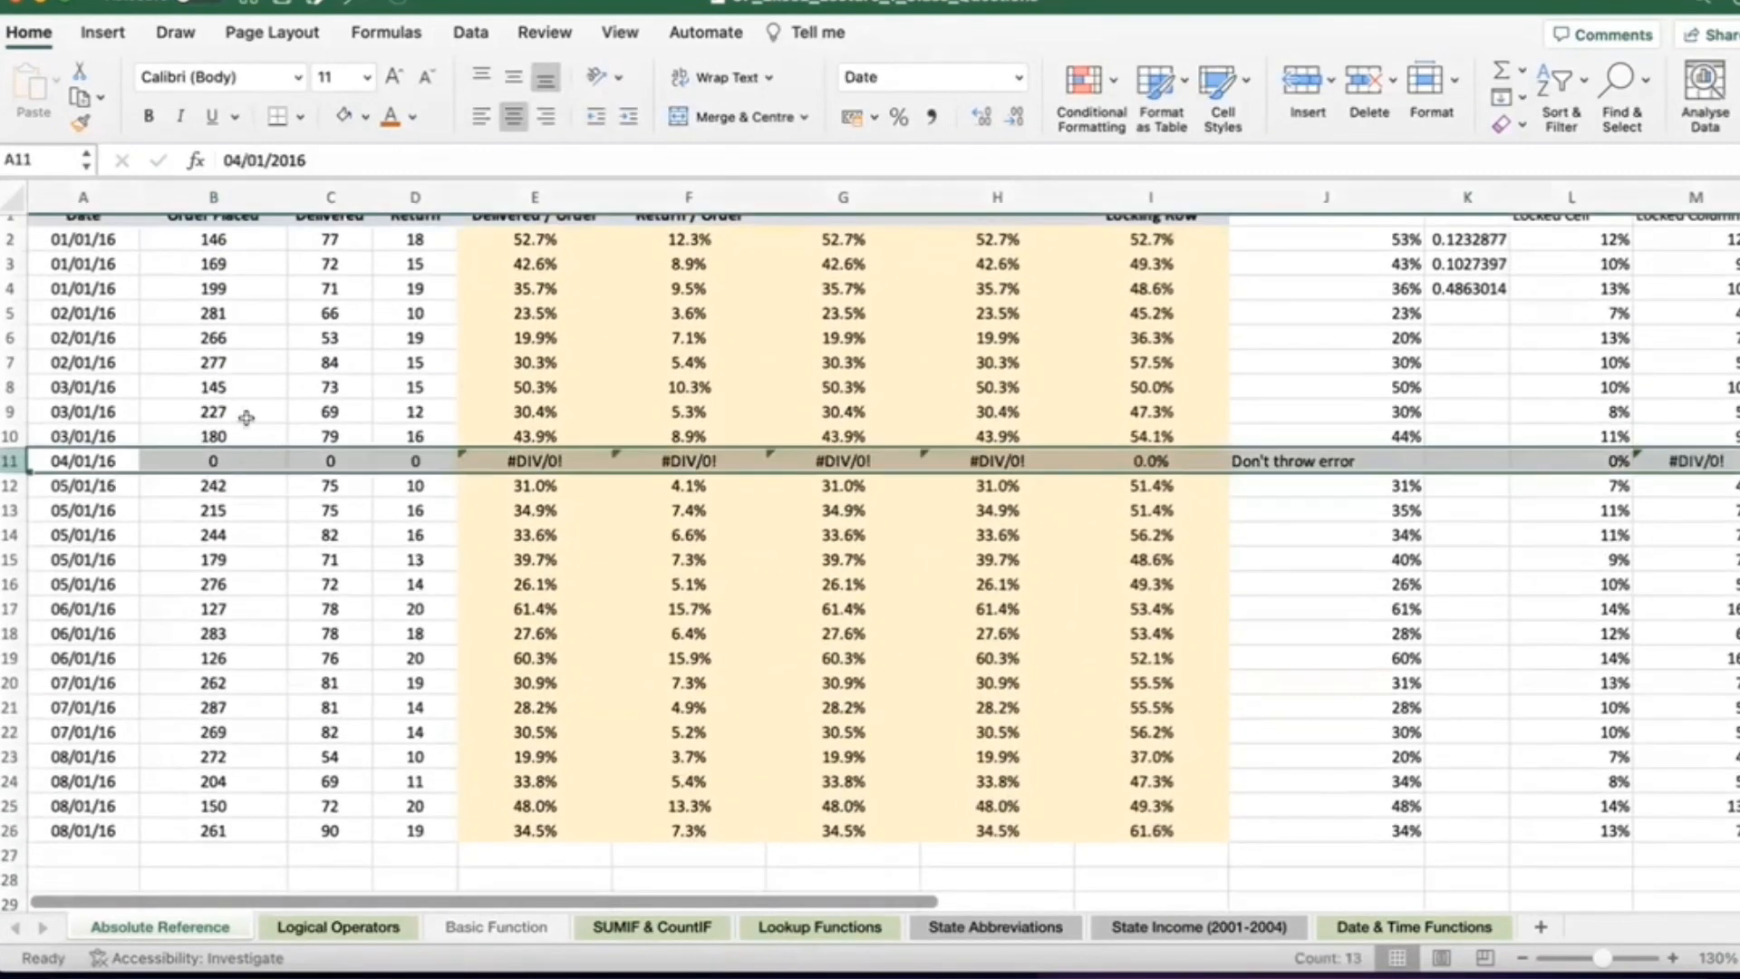
{"action": "scroll", "coordinate": [278, 349], "scroll_direction": "up", "scroll_amount": 1}
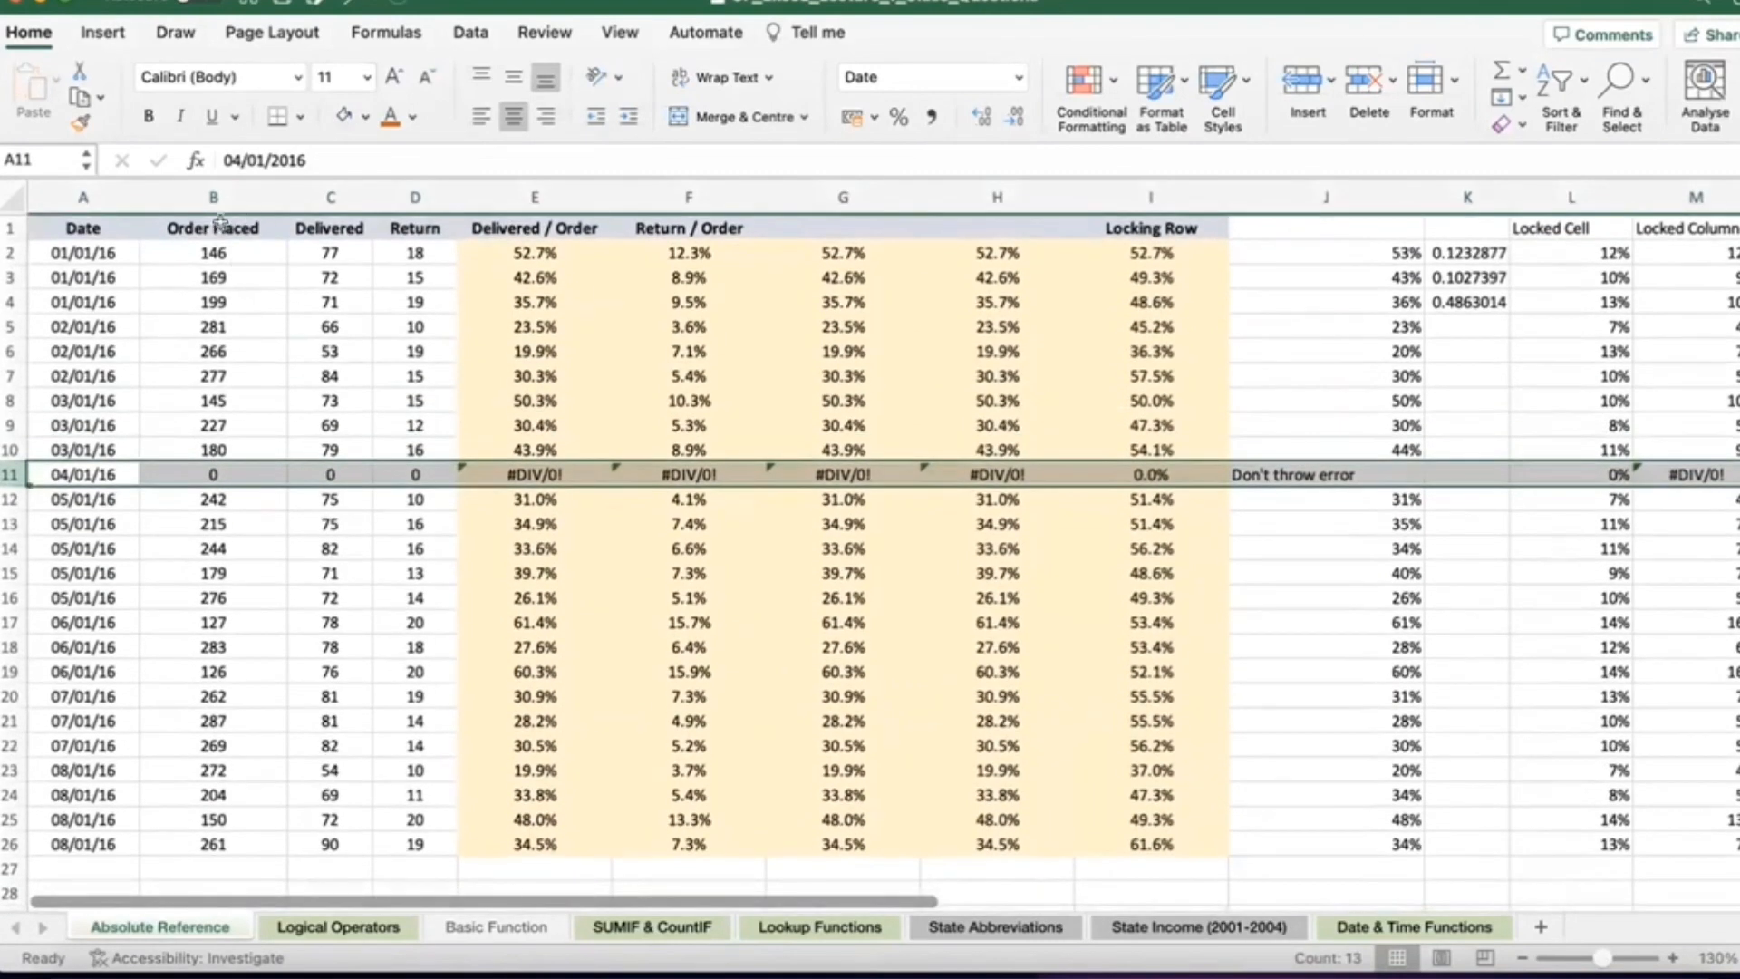
{"action": "left_click", "coordinate": [224, 464]}
{"action": "scroll", "coordinate": [224, 465], "scroll_direction": "down", "scroll_amount": 5}
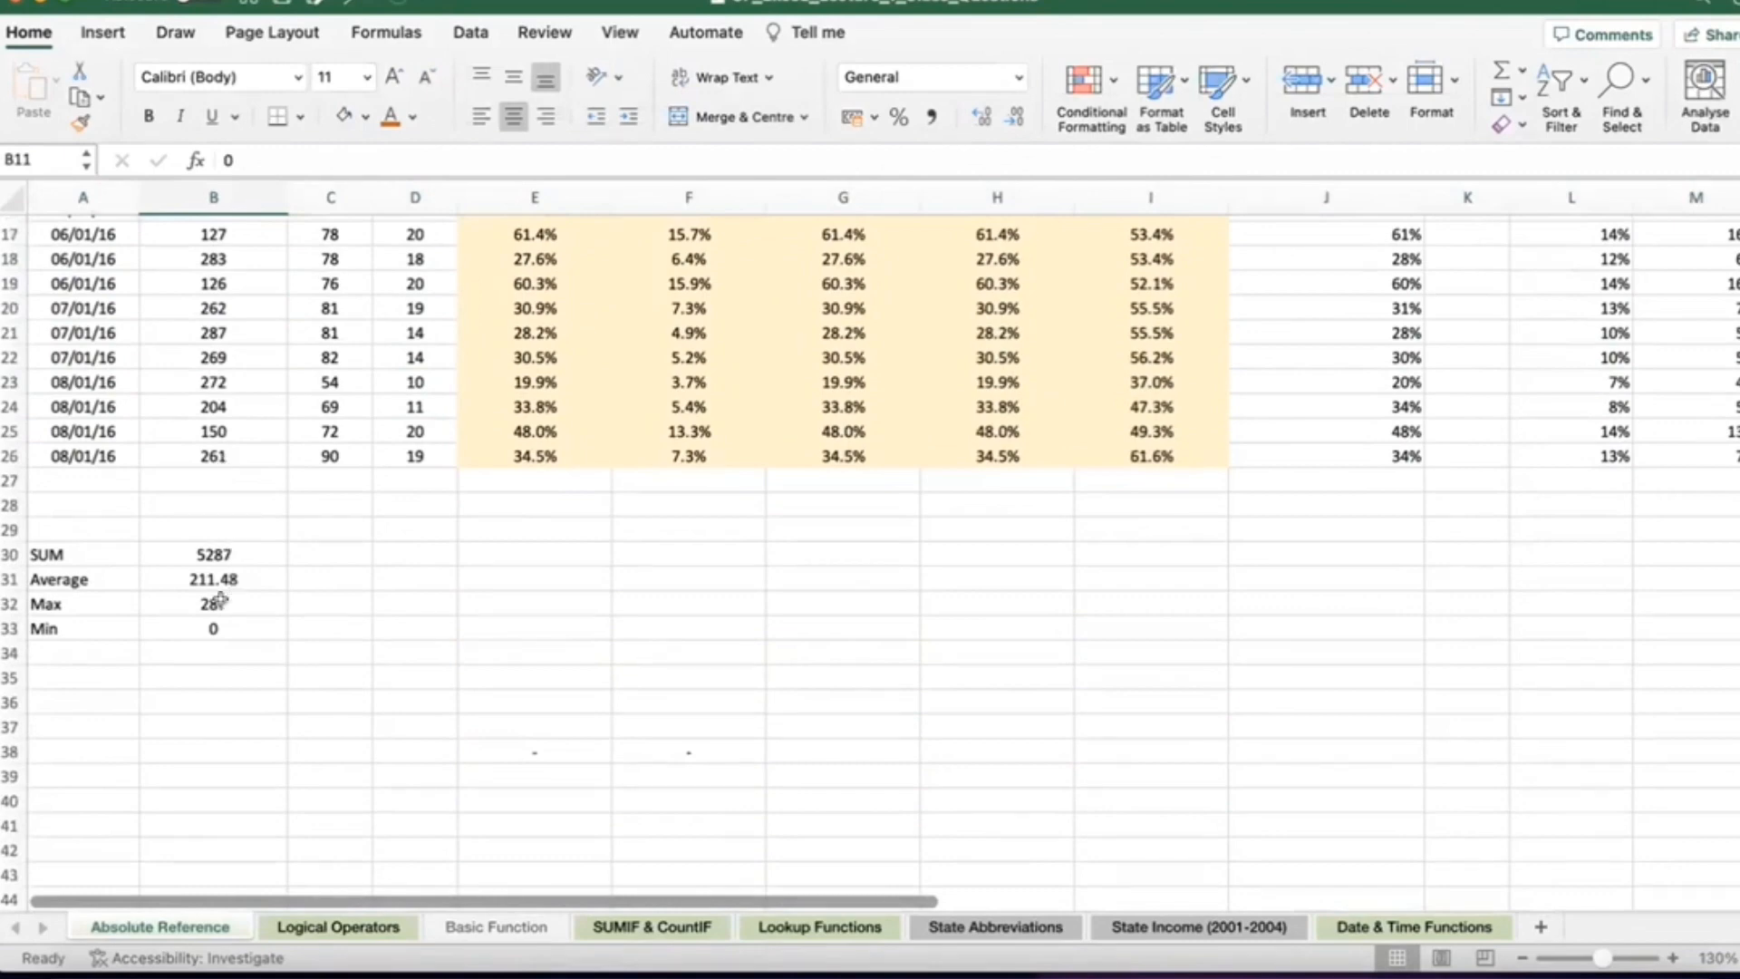
Step: Review the summary block A30:B33 by selecting it, and return to the SUM label in A30
{"action": "left_click", "coordinate": [119, 646]}
{"action": "left_click_drag", "start_coordinate": [87, 554], "coordinate": [270, 633]}
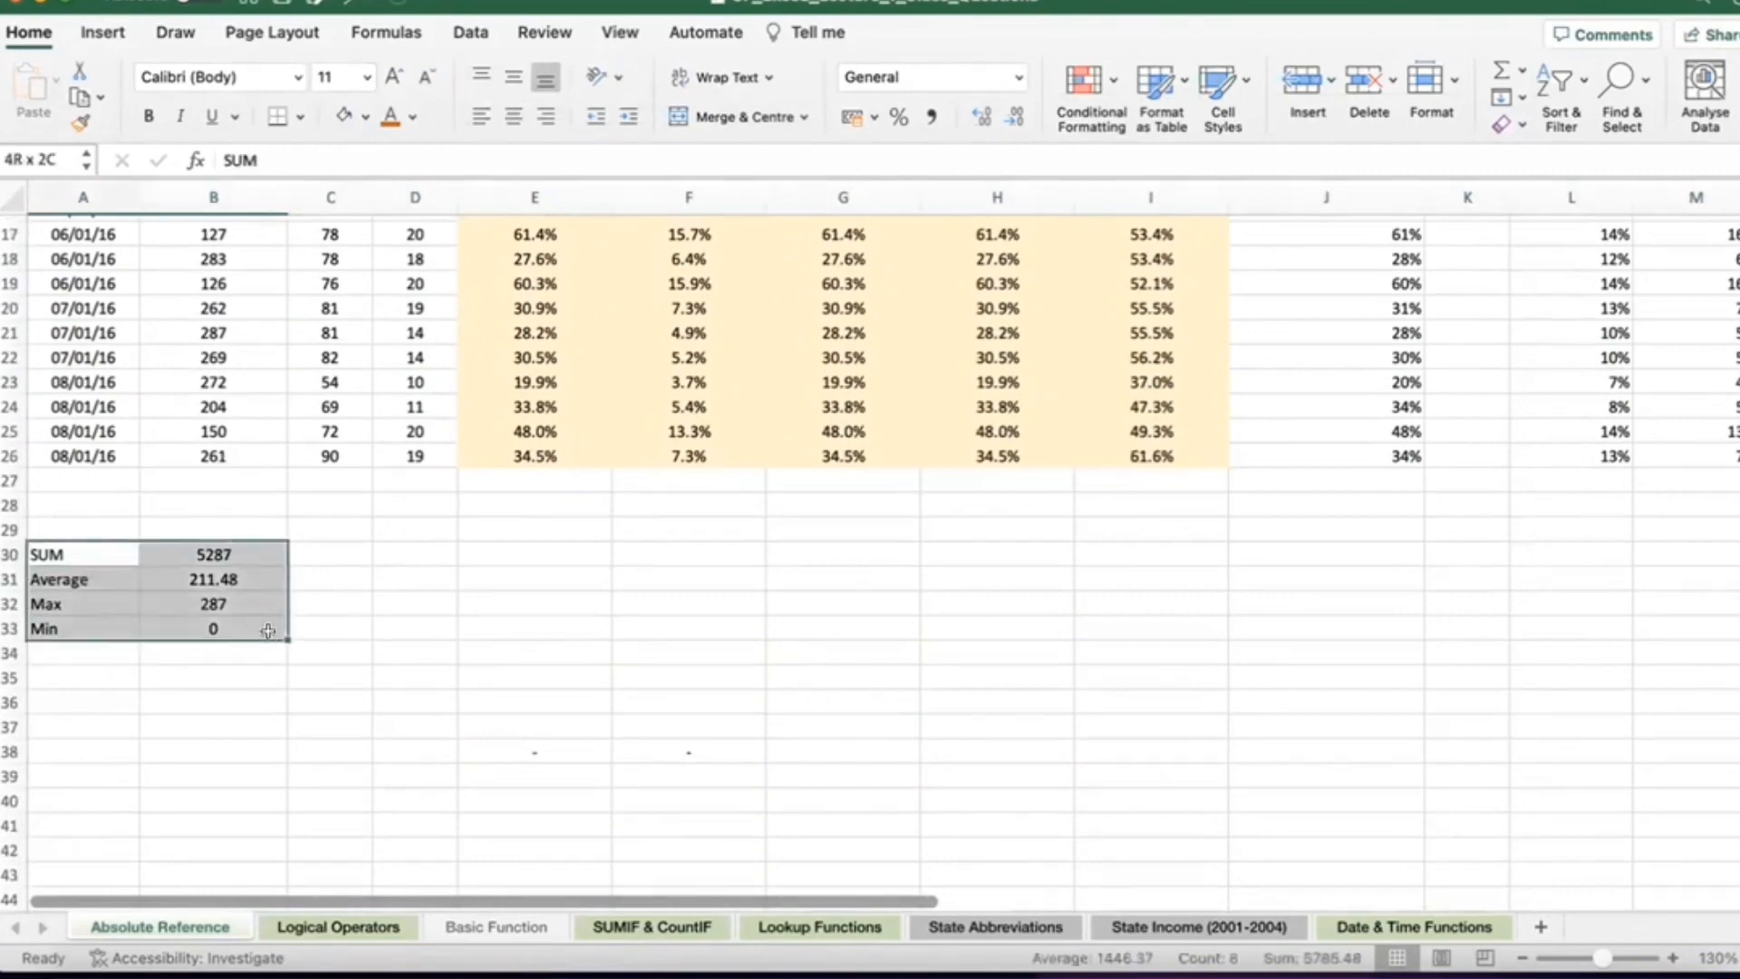
{"action": "left_click", "coordinate": [72, 549]}
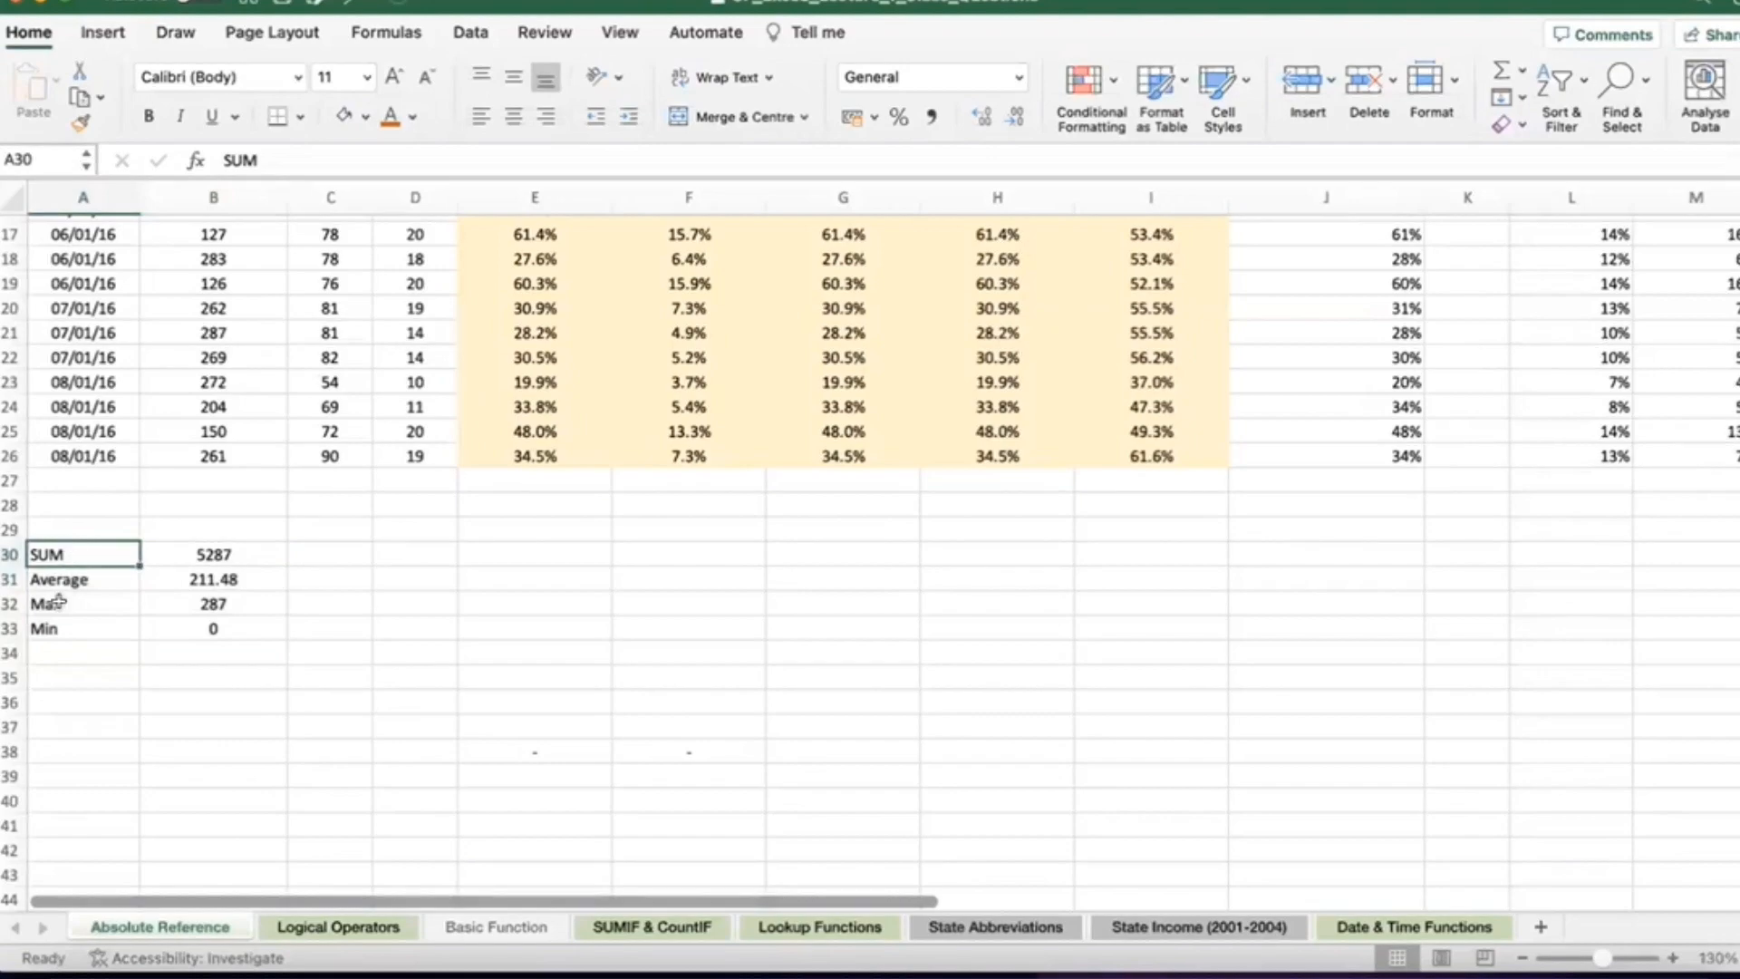